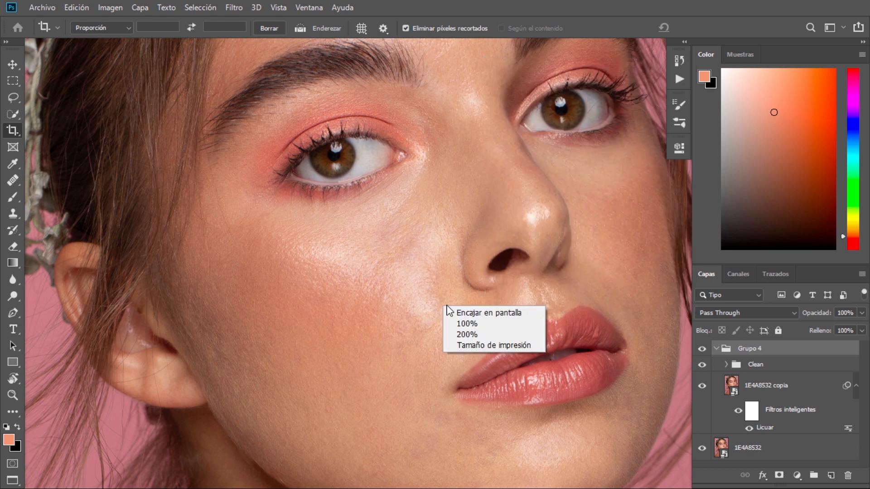
Collapse the Grupo 4 layer group and switch to the Brush tool.
{"action": "left_click", "coordinate": [476, 312]}
{"action": "left_click", "coordinate": [701, 348]}
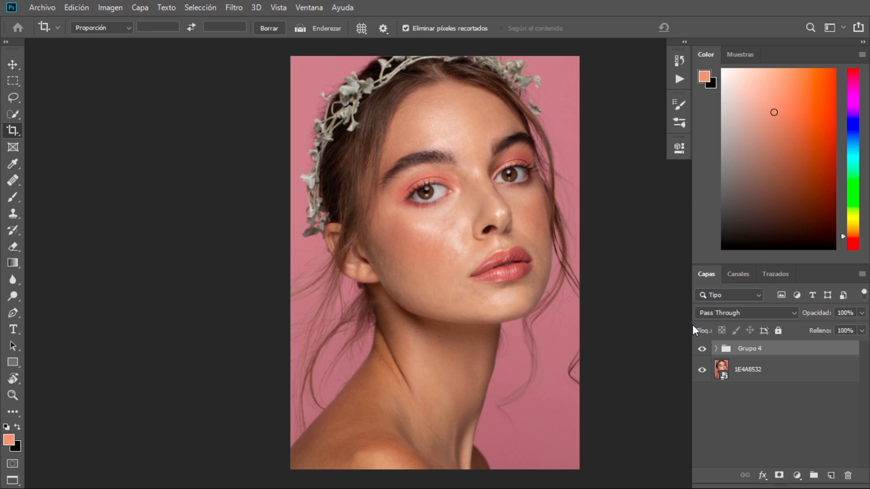
{"action": "right_click", "coordinate": [455, 260]}
{"action": "left_click", "coordinate": [471, 266]}
{"action": "key", "text": "b"}
Examine the lights and shadows on the model's cheek, nose and skin, both close up and in the full portrait.
{"action": "right_click", "coordinate": [465, 257]}
{"action": "left_click", "coordinate": [473, 264]}
{"action": "left_click_drag", "start_coordinate": [450, 231], "coordinate": [479, 276]}
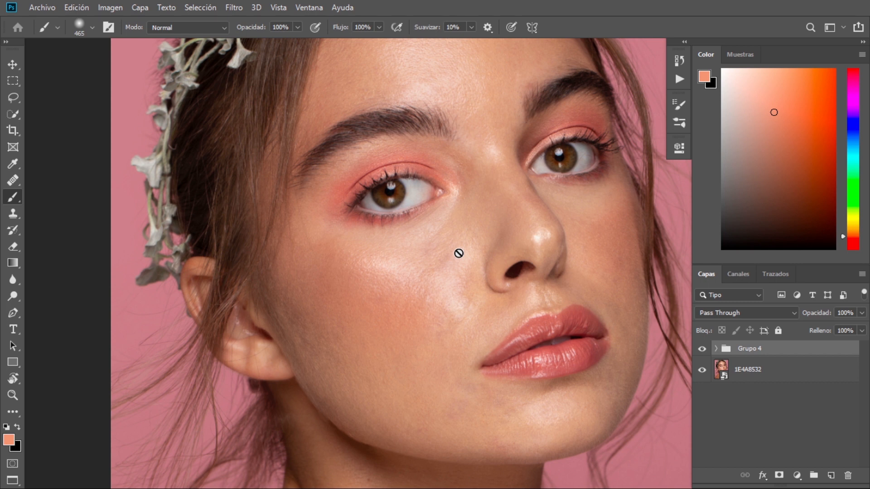
{"action": "right_click", "coordinate": [355, 240]}
{"action": "left_click", "coordinate": [385, 250]}
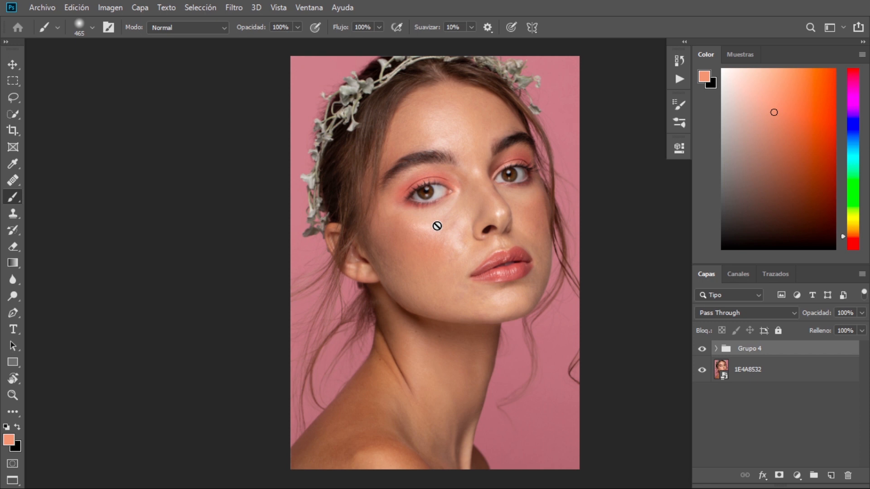
{"action": "key", "text": "space"}
{"action": "right_click", "coordinate": [423, 252]}
{"action": "left_click", "coordinate": [443, 264]}
{"action": "left_click_drag", "start_coordinate": [471, 235], "coordinate": [459, 260]}
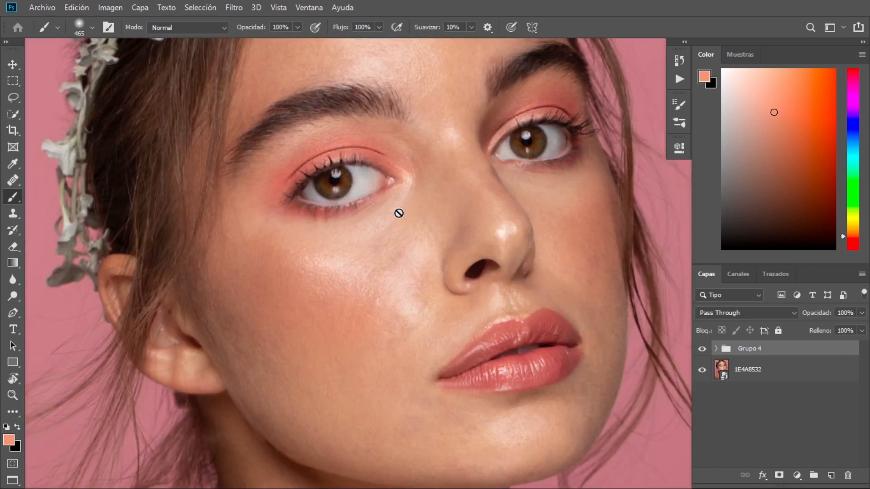
{"action": "right_click", "coordinate": [398, 307]}
{"action": "left_click", "coordinate": [414, 314]}
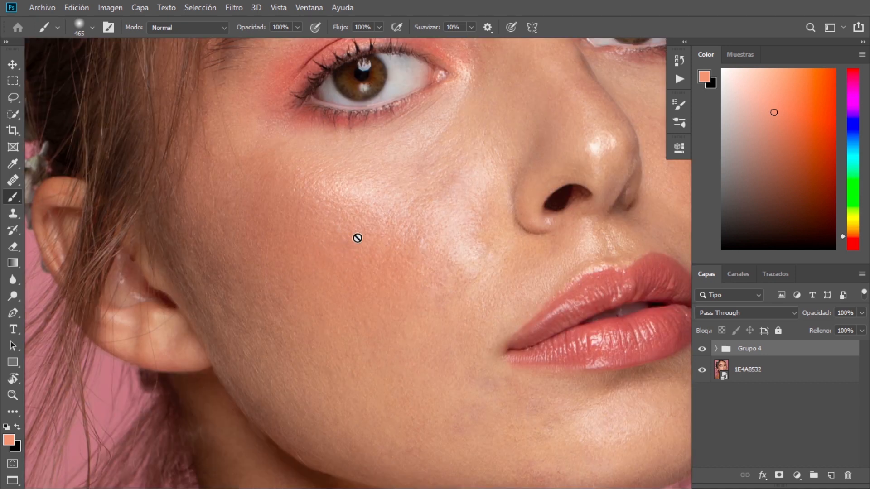
{"action": "key", "text": "ctrl+0"}
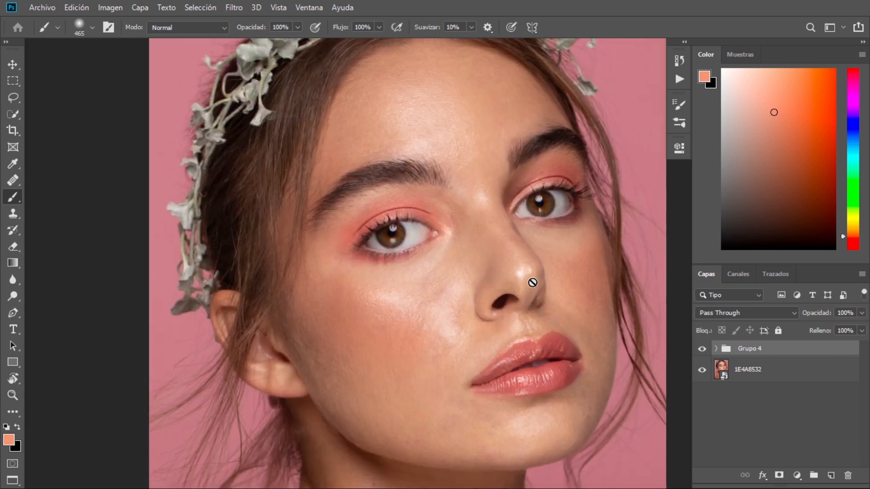
{"action": "left_click_drag", "start_coordinate": [440, 298], "coordinate": [424, 278]}
{"action": "scroll", "coordinate": [423, 262], "scroll_direction": "up", "scroll_amount": 2}
{"action": "scroll", "coordinate": [423, 262], "scroll_direction": "down", "scroll_amount": 2}
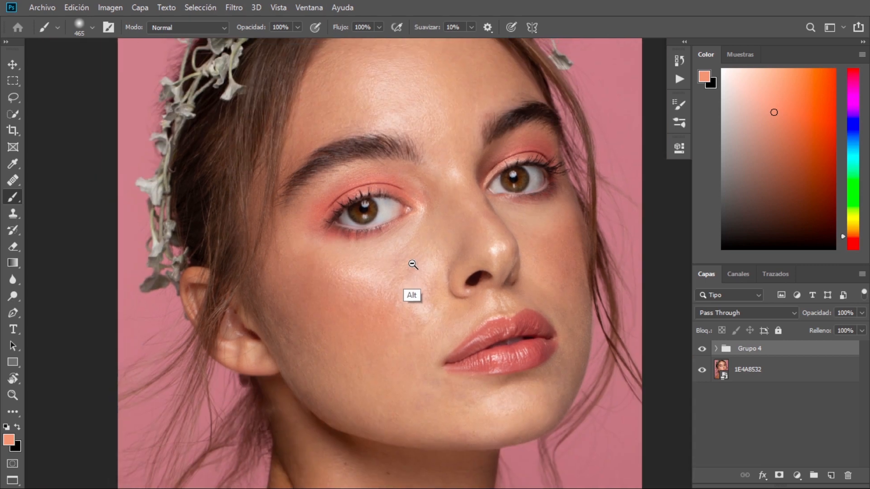
{"action": "scroll", "coordinate": [412, 264], "scroll_direction": "up", "scroll_amount": 2}
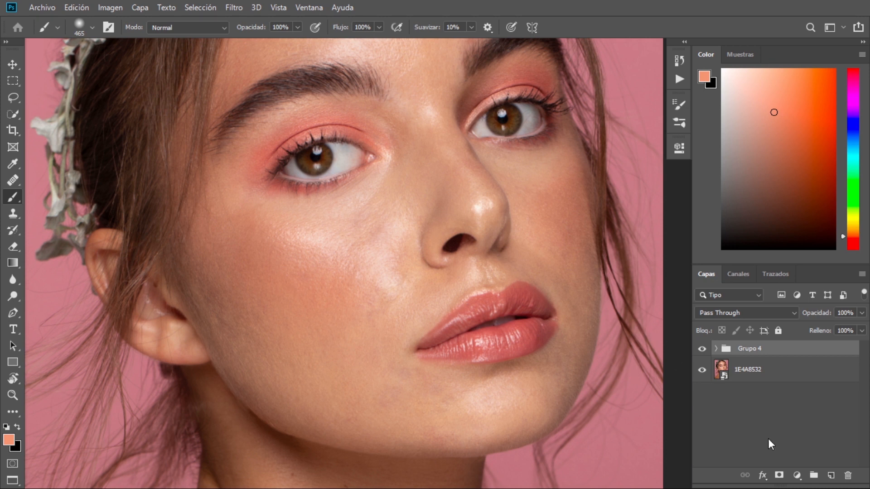
Compare the portrait with and without the retouching in the Grupo 4 group.
{"action": "left_click", "coordinate": [701, 349]}
{"action": "left_click", "coordinate": [701, 349]}
{"action": "left_click", "coordinate": [701, 348]}
{"action": "left_click", "coordinate": [702, 349]}
{"action": "left_click", "coordinate": [701, 348]}
{"action": "left_click", "coordinate": [701, 349]}
Add two Curves adjustment layers above the Grupo 4 group.
{"action": "left_click", "coordinate": [797, 477]}
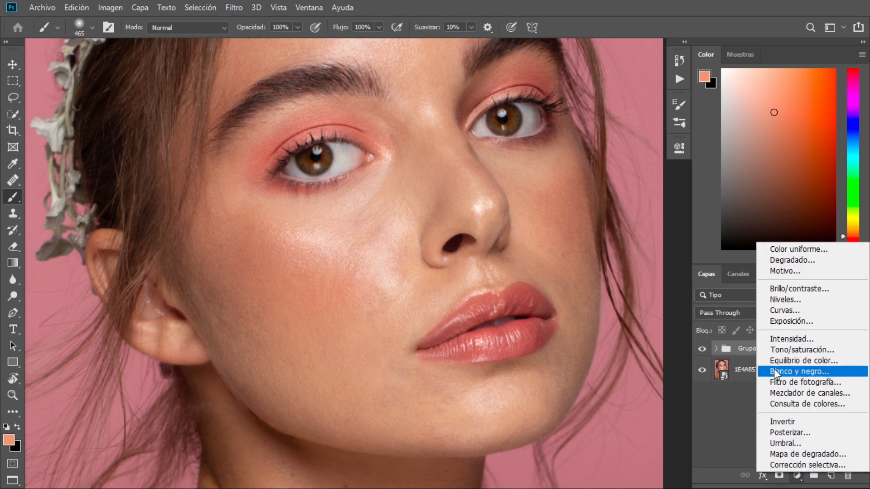
{"action": "left_click", "coordinate": [775, 310]}
{"action": "left_click", "coordinate": [797, 477]}
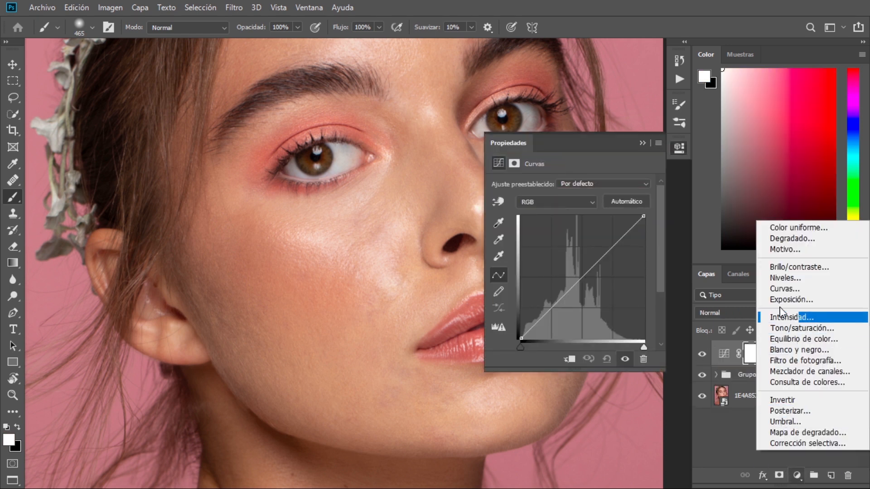
{"action": "left_click", "coordinate": [781, 294]}
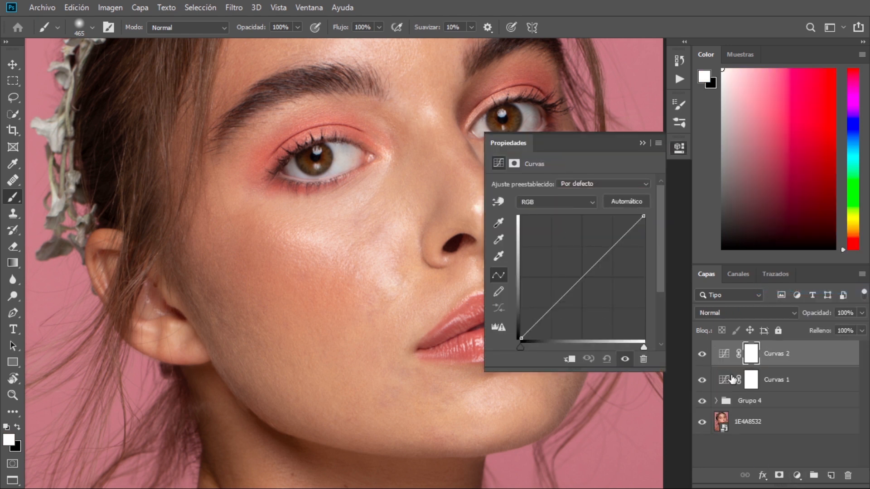
Rename the lower Curves layer "dodge" and the upper one "burn".
{"action": "left_click", "coordinate": [779, 380]}
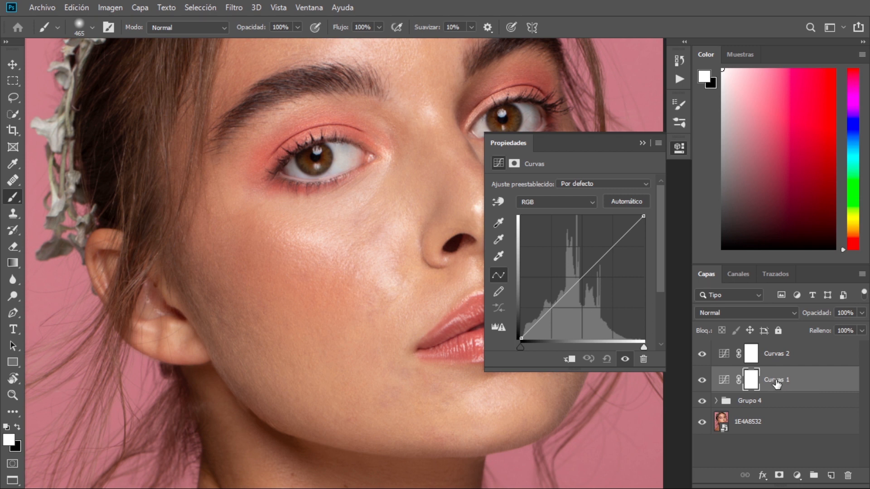
{"action": "double_click", "coordinate": [772, 379]}
{"action": "type", "text": "dodge"}
{"action": "key", "text": "Return"}
{"action": "double_click", "coordinate": [779, 358]}
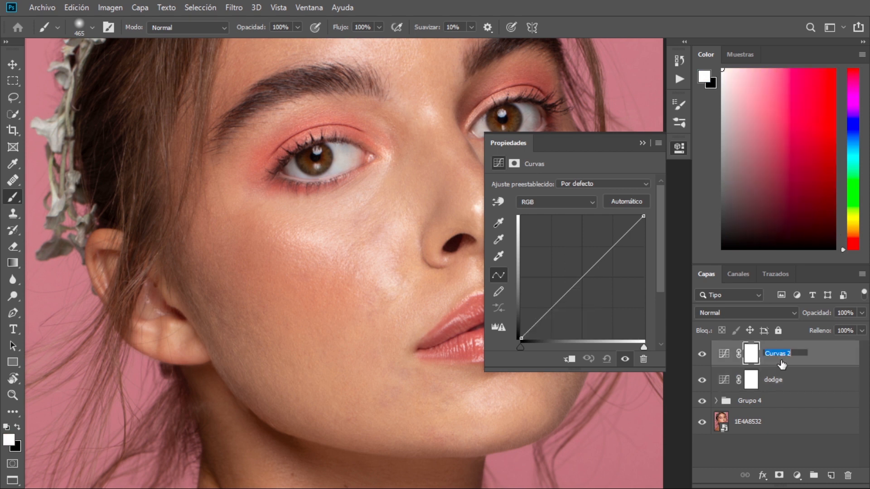
{"action": "type", "text": "burn"}
{"action": "key", "text": "Return"}
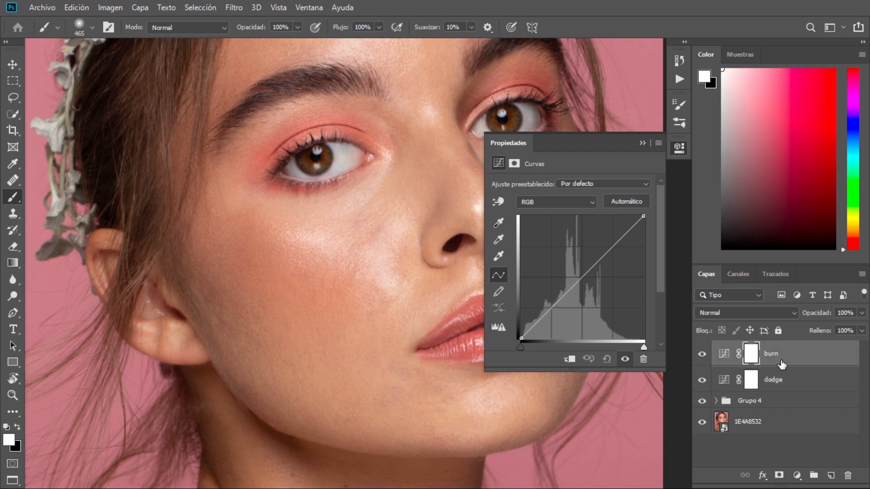
Group the burn and dodge Curves layers together.
{"action": "left_click", "coordinate": [795, 380]}
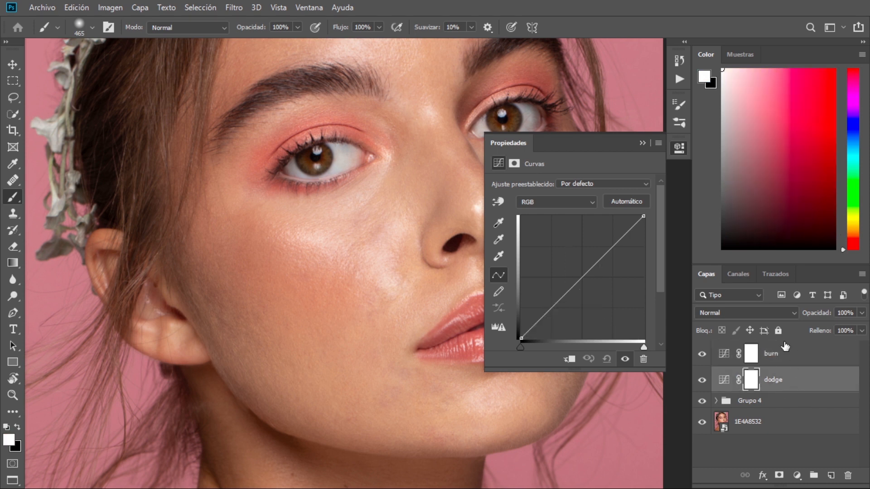
{"action": "left_click", "coordinate": [786, 356]}
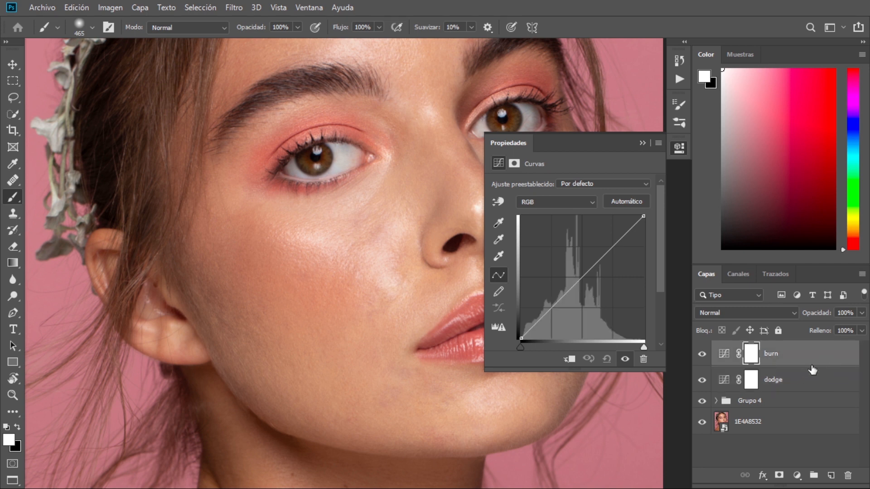
{"action": "left_click", "coordinate": [795, 385], "text": "shift"}
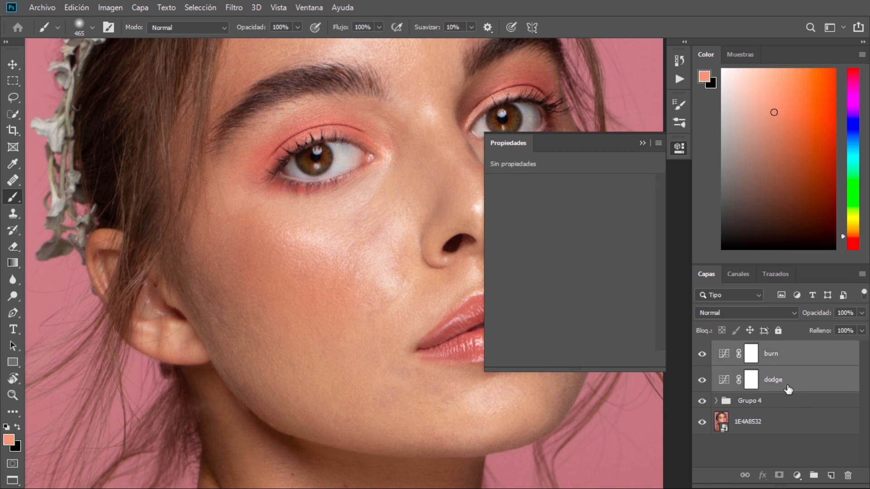
{"action": "key", "text": "ctrl+g"}
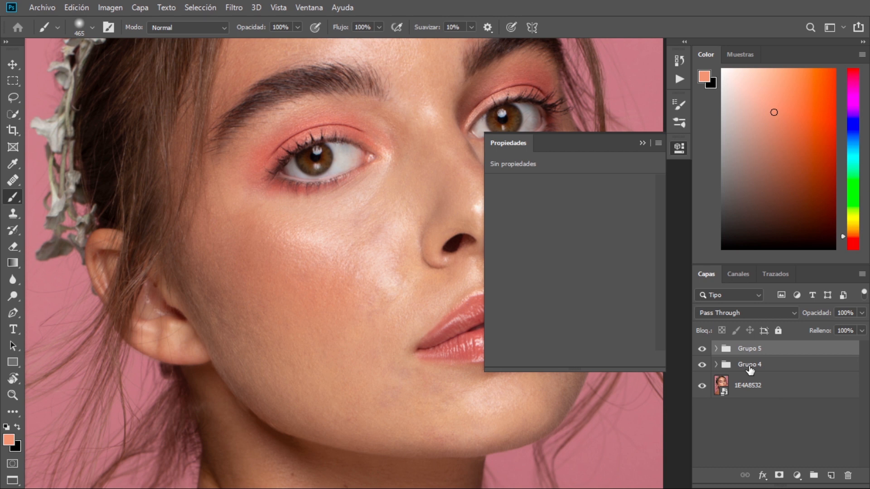
Rename the new layer group "dodge and burn" and expand it to show its layers.
{"action": "double_click", "coordinate": [748, 350]}
{"action": "type", "text": "dfio"}
{"action": "key", "text": "BackSpace"}
{"action": "key", "text": "BackSpace"}
{"action": "key", "text": "BackSpace"}
{"action": "type", "text": "dodge and burn"}
{"action": "key", "text": "Return"}
{"action": "left_click", "coordinate": [716, 349]}
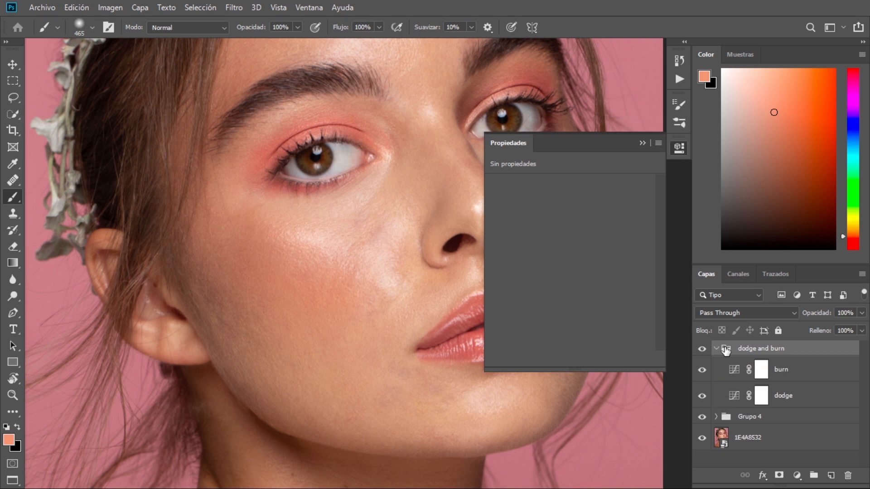
{"action": "left_click", "coordinate": [642, 143]}
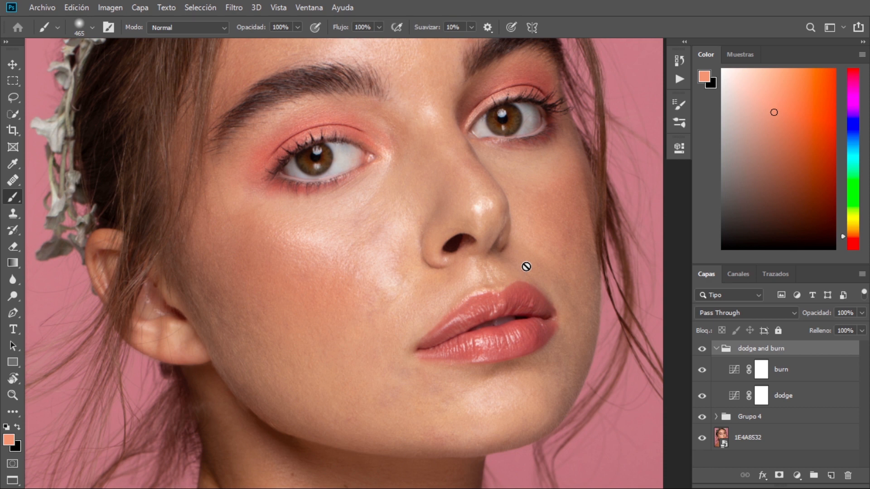
Raise the midtones of the dodge layer's RGB curve to brighten the image, and invert its mask to black.
{"action": "left_click_drag", "start_coordinate": [399, 301], "coordinate": [396, 322]}
{"action": "left_click_drag", "start_coordinate": [429, 355], "coordinate": [485, 295]}
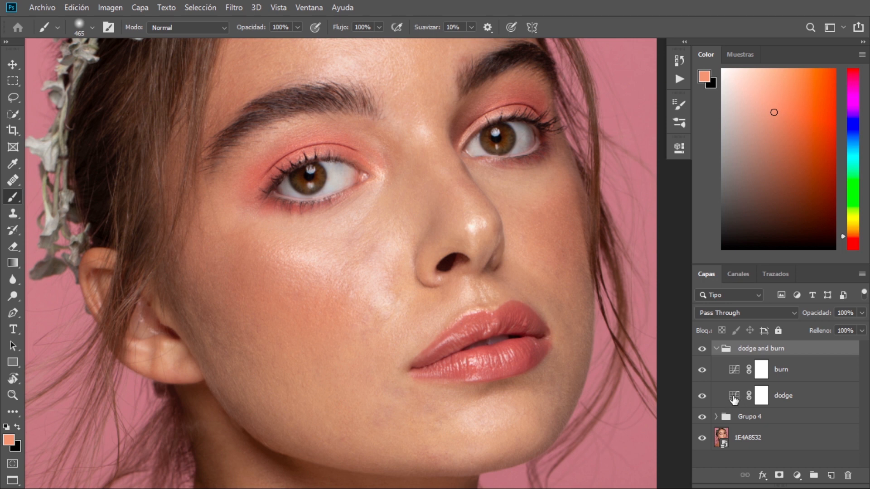
{"action": "double_click", "coordinate": [735, 398]}
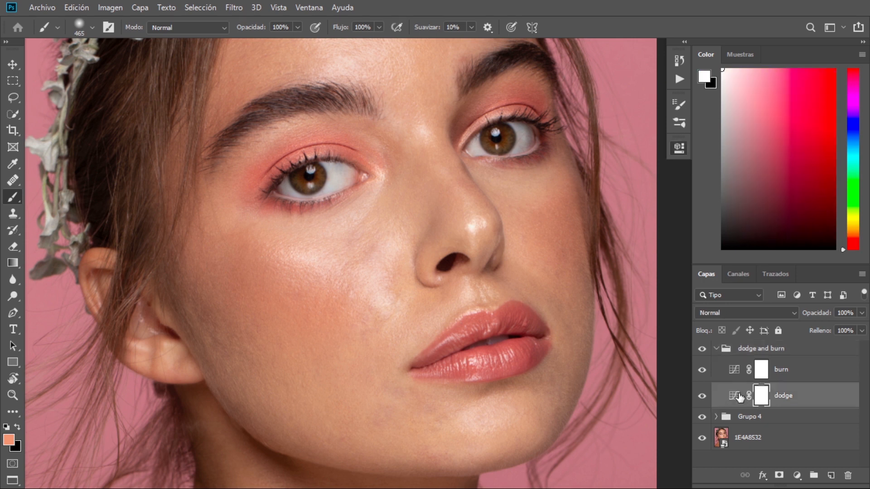
{"action": "left_click_drag", "start_coordinate": [582, 274], "coordinate": [576, 263]}
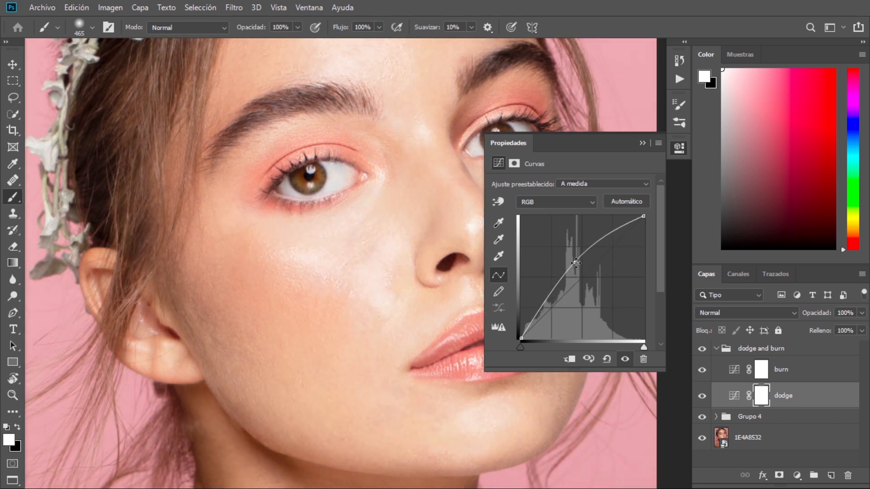
{"action": "key", "text": "ctrl+i"}
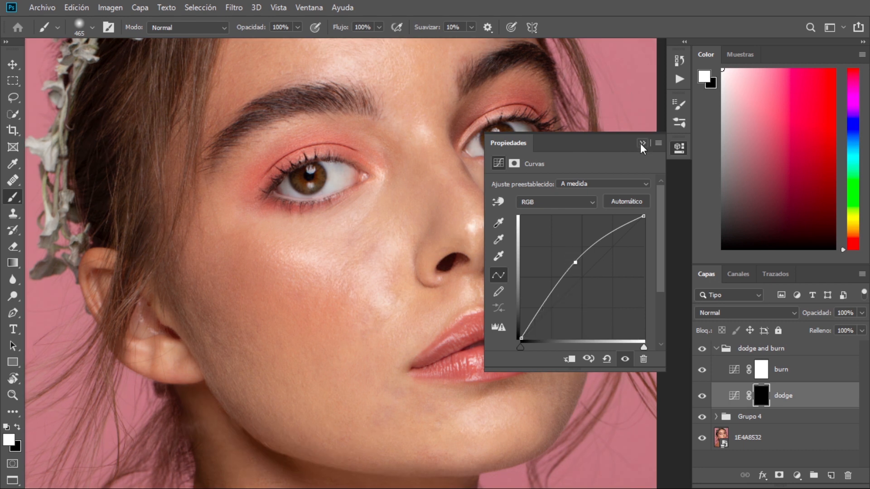
{"action": "left_click", "coordinate": [642, 145]}
Lower the midtones of the burn layer's RGB curve to darken the image, and invert its mask to black.
{"action": "left_click", "coordinate": [737, 371]}
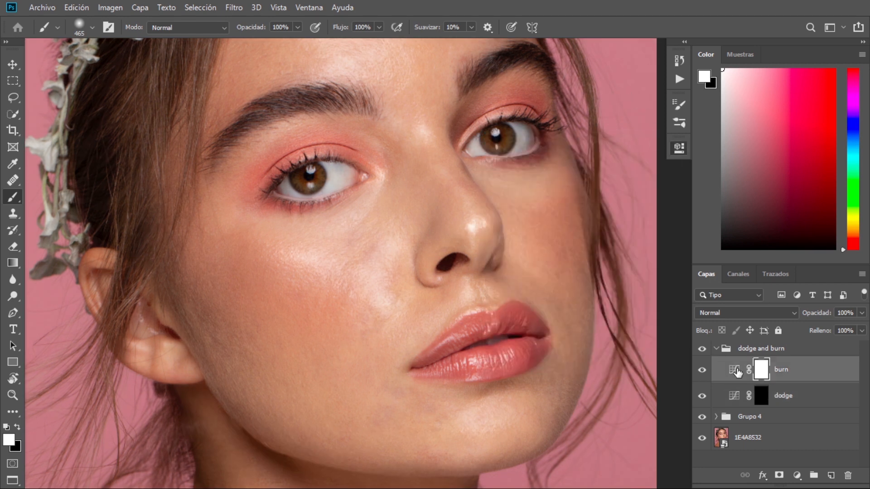
{"action": "double_click", "coordinate": [737, 372]}
{"action": "left_click_drag", "start_coordinate": [584, 287], "coordinate": [585, 293]}
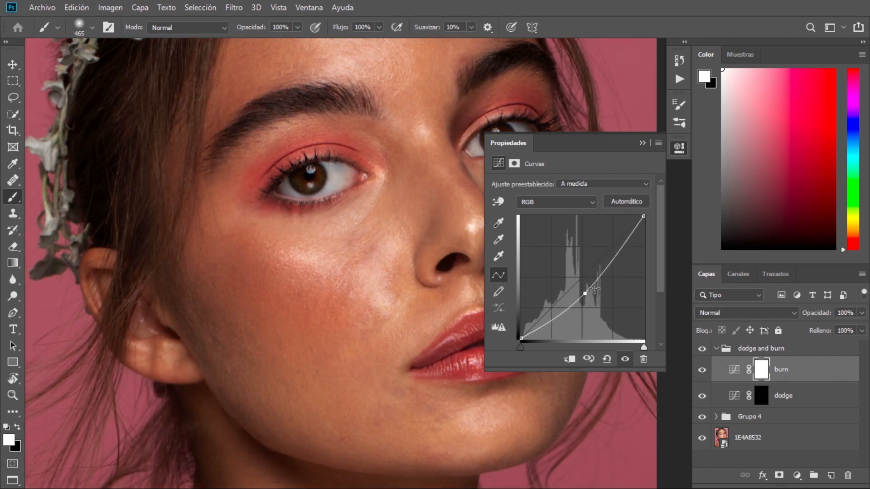
{"action": "key", "text": "ctrl+i"}
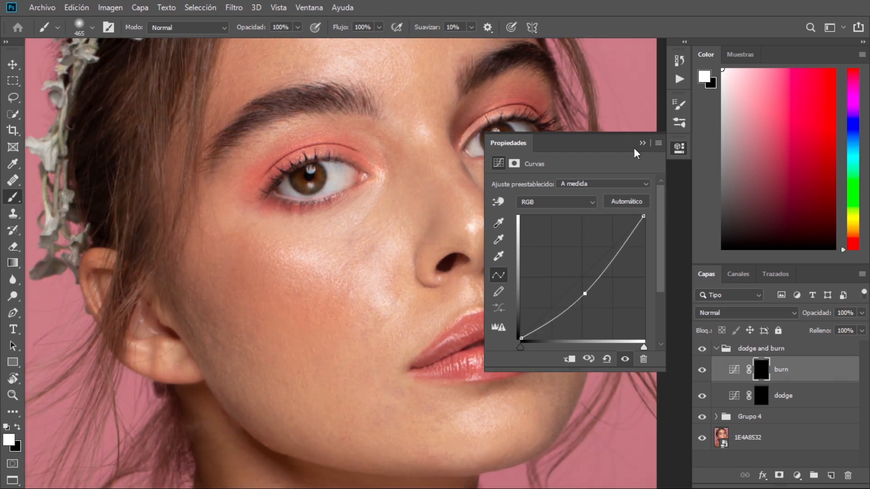
{"action": "left_click", "coordinate": [642, 143]}
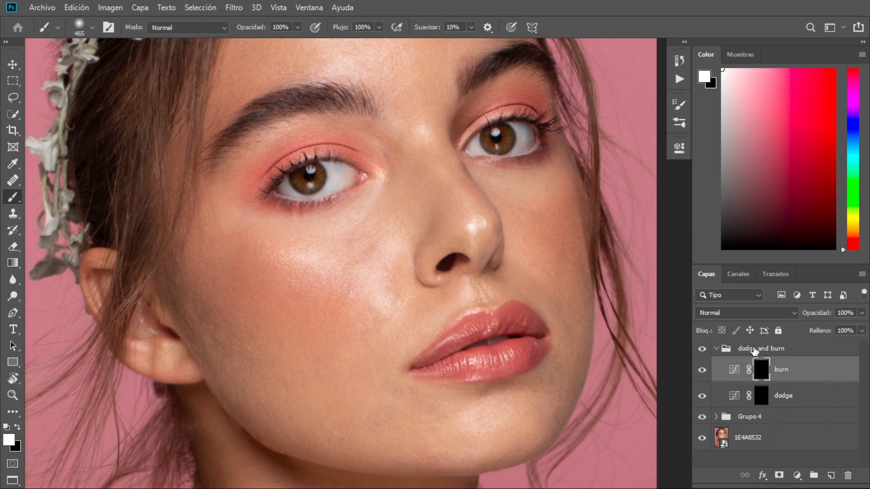
Add a solid black (000000) color fill layer above the burn layer in the dodge and burn group.
{"action": "left_click", "coordinate": [754, 350]}
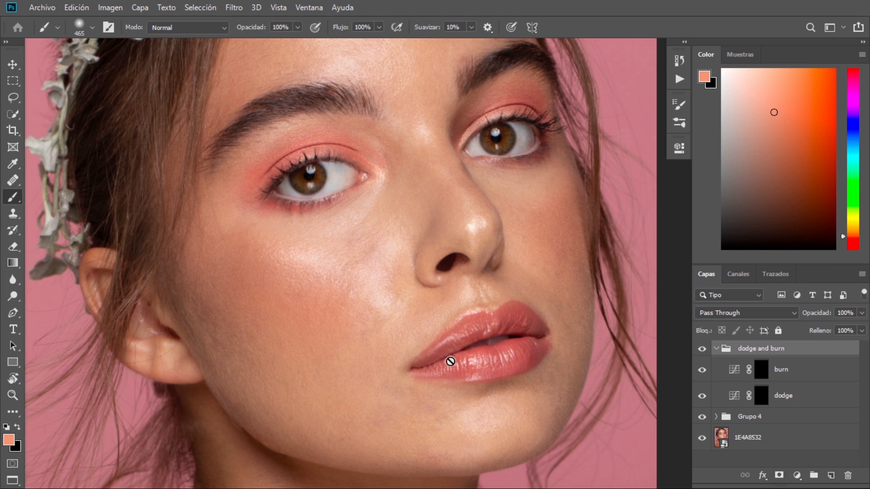
{"action": "right_click", "coordinate": [437, 312]}
{"action": "left_click", "coordinate": [463, 320]}
{"action": "left_click_drag", "start_coordinate": [461, 238], "coordinate": [509, 237]}
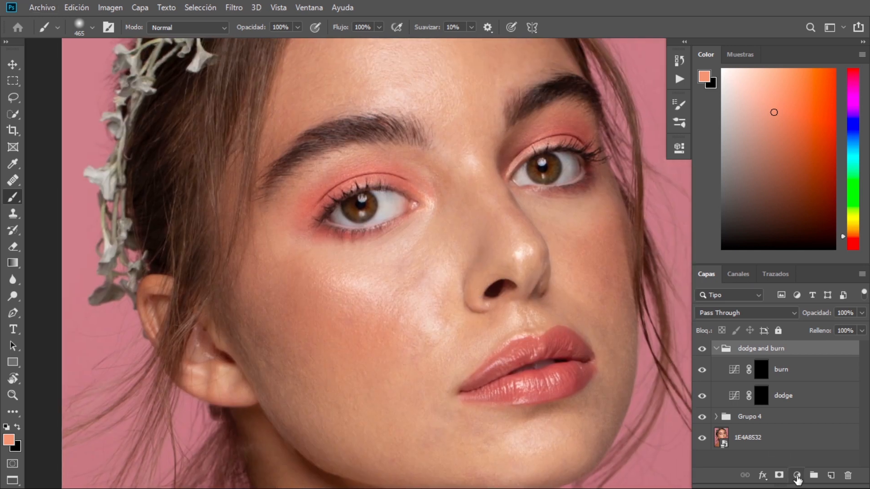
{"action": "left_click", "coordinate": [796, 476]}
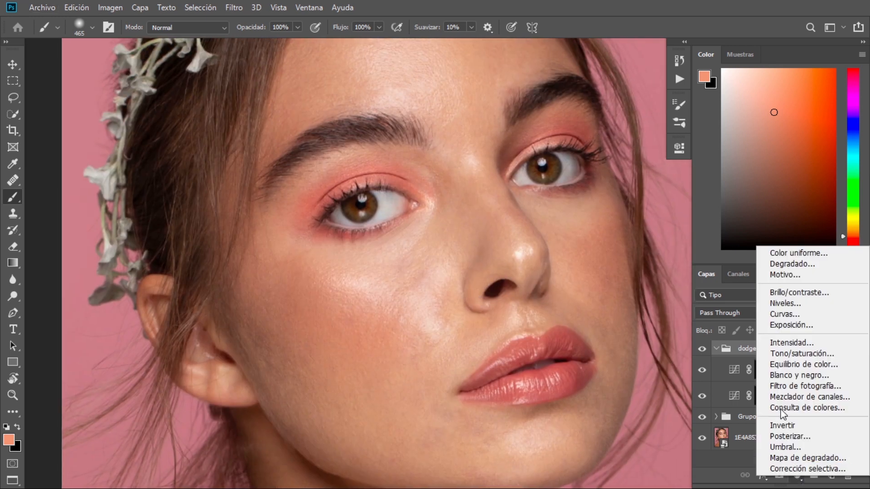
{"action": "left_click", "coordinate": [777, 252]}
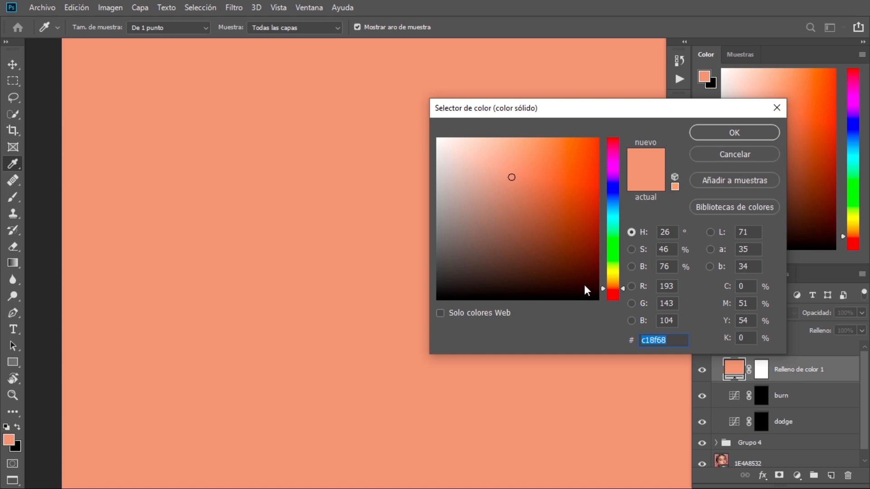
{"action": "left_click_drag", "start_coordinate": [511, 178], "coordinate": [419, 332]}
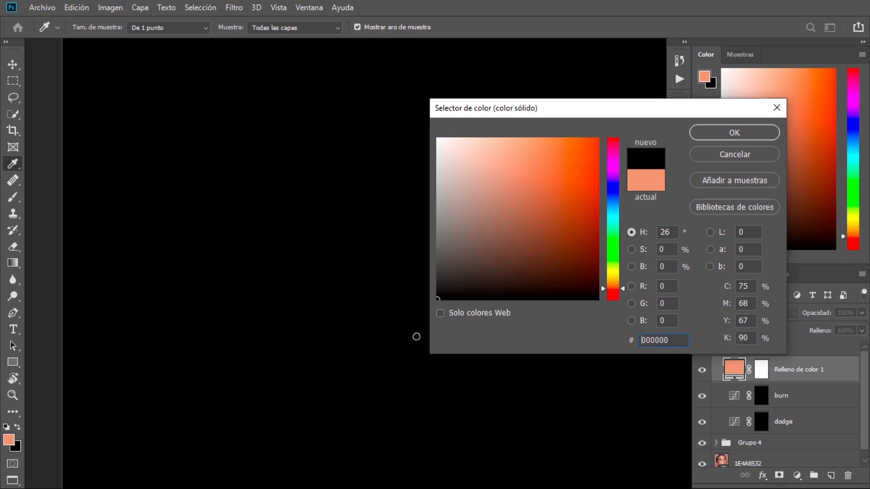
{"action": "left_click", "coordinate": [708, 132]}
{"action": "key", "text": "b"}
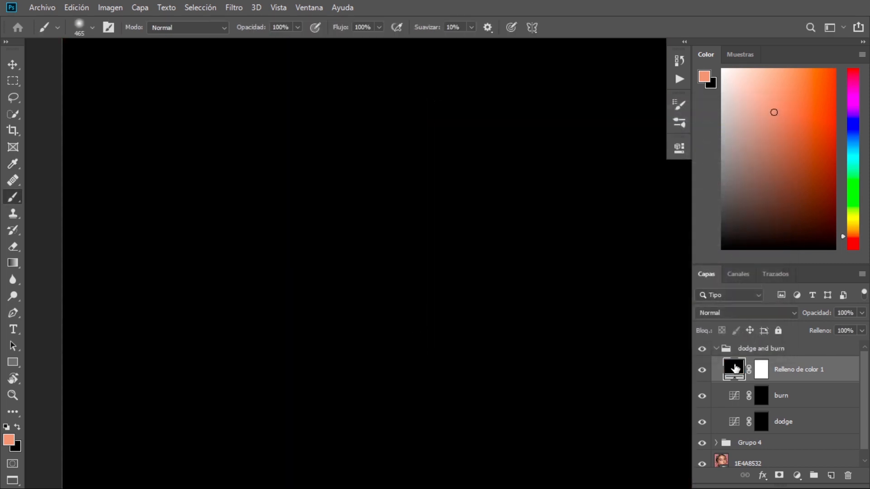
Set the black fill layer's blend mode to Color and move it above the dodge and burn group.
{"action": "left_click", "coordinate": [722, 314]}
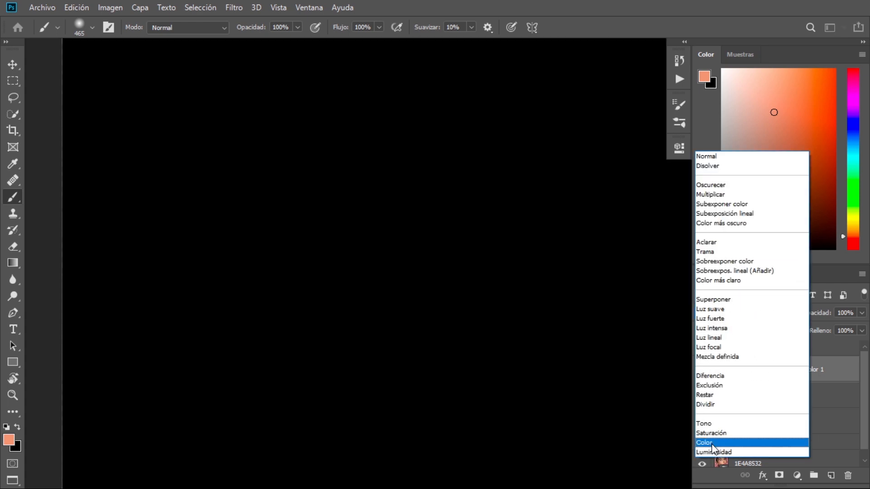
{"action": "left_click", "coordinate": [710, 443]}
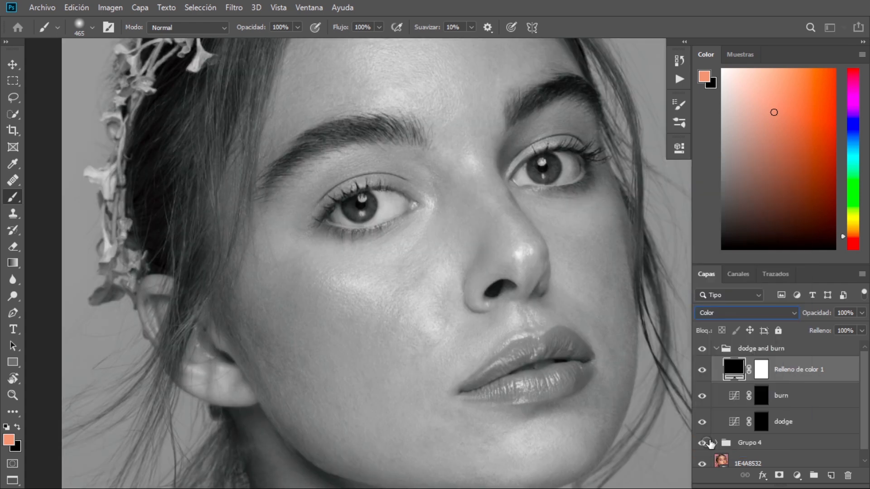
{"action": "mouse_move", "coordinate": [779, 368]}
{"action": "left_mouse_down"}
{"action": "mouse_move", "coordinate": [760, 350]}
{"action": "mouse_move", "coordinate": [768, 345]}
{"action": "left_mouse_up"}
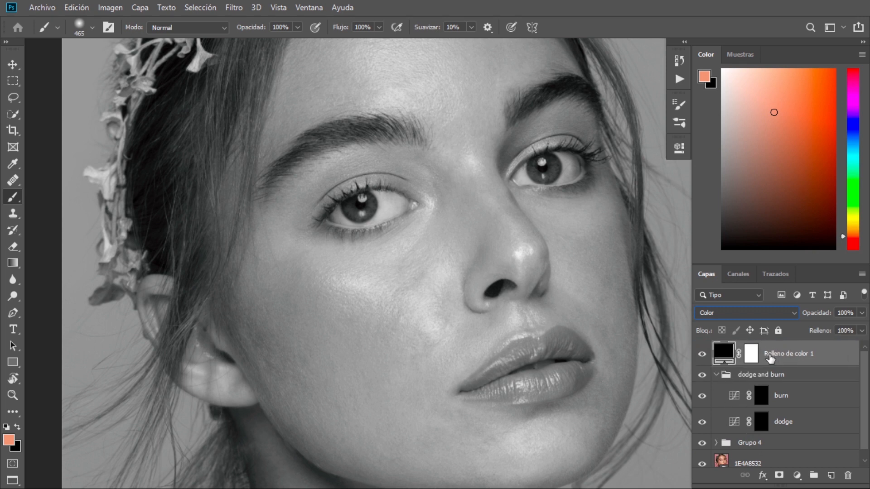
Try a Black & White adjustment layer with reds at 2, yellows at 75 and greens at 104, and delete it.
{"action": "right_click", "coordinate": [436, 280]}
{"action": "left_click", "coordinate": [457, 285]}
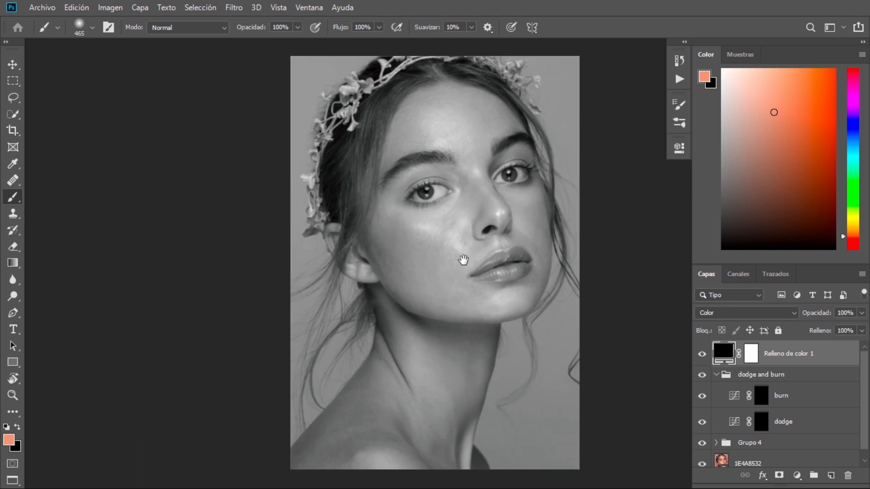
{"action": "scroll", "coordinate": [492, 272], "scroll_direction": "up", "scroll_amount": 6}
{"action": "scroll", "coordinate": [499, 276], "scroll_direction": "down", "scroll_amount": 5}
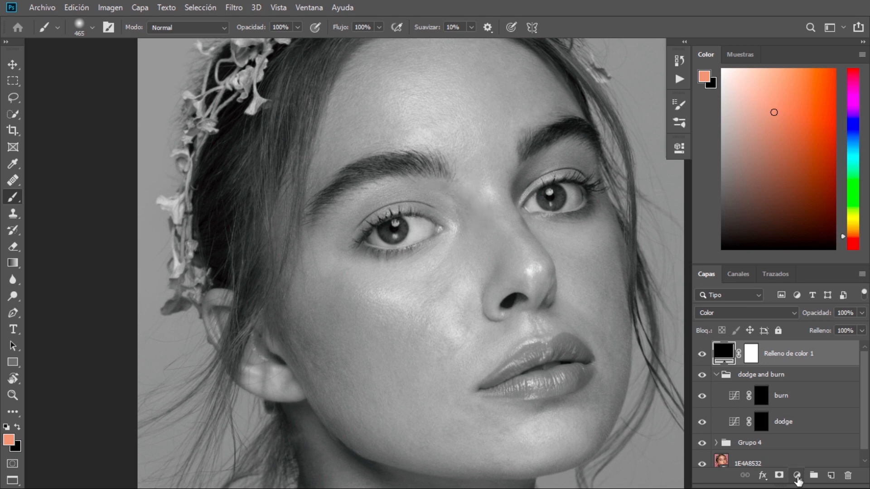
{"action": "left_click", "coordinate": [796, 476]}
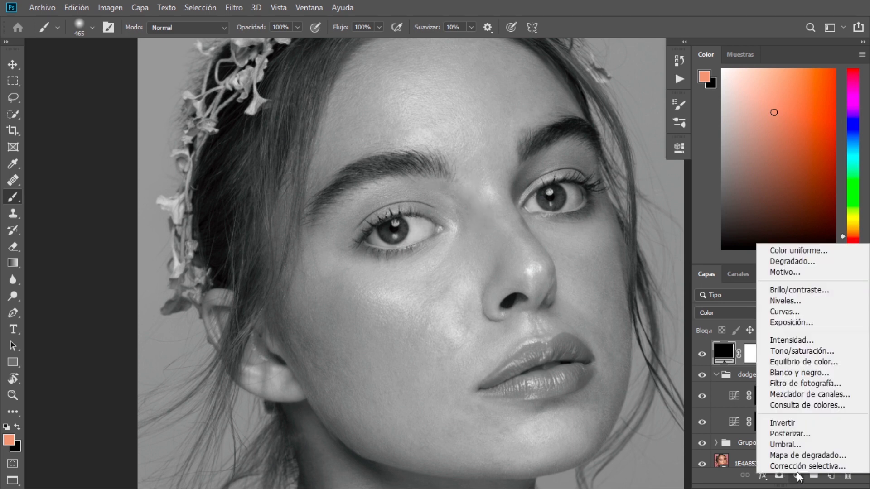
{"action": "left_click", "coordinate": [779, 372]}
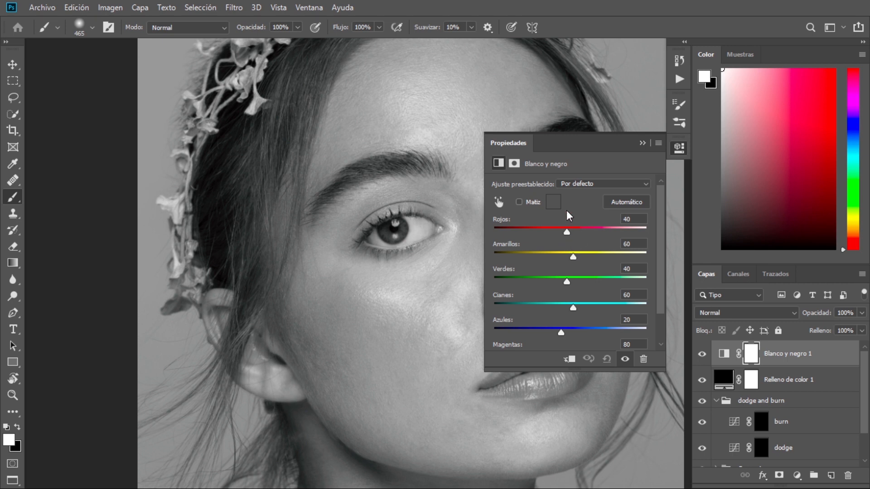
{"action": "left_click_drag", "start_coordinate": [567, 234], "coordinate": [578, 259]}
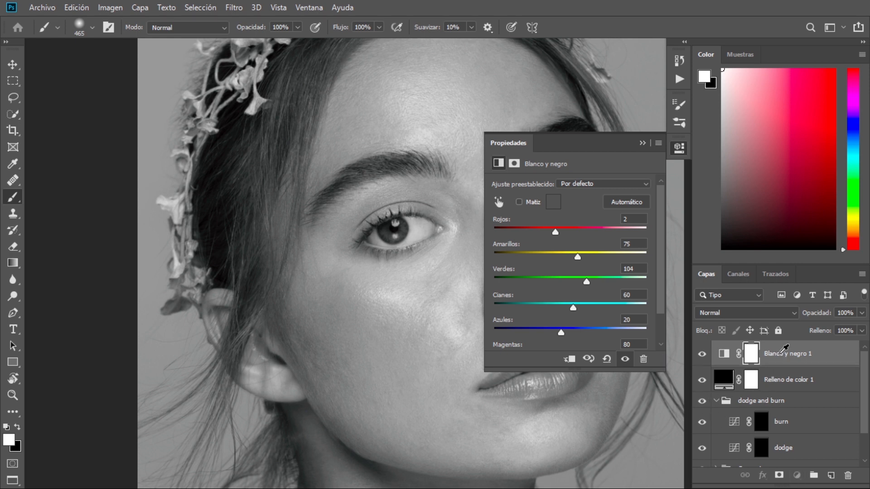
{"action": "left_click_drag", "start_coordinate": [776, 357], "coordinate": [848, 475]}
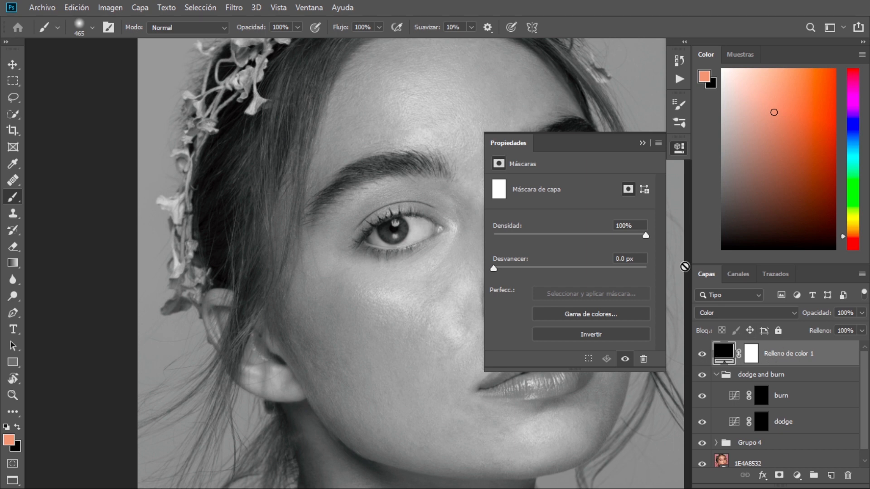
{"action": "left_click", "coordinate": [642, 142]}
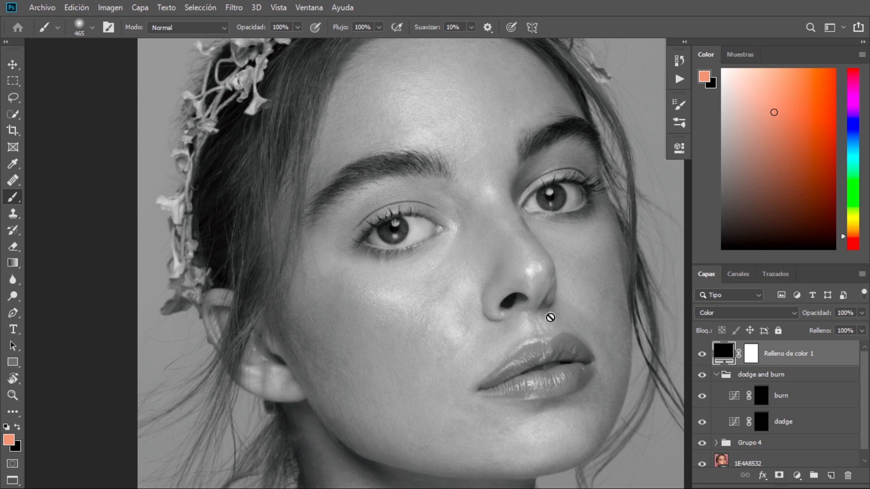
Add a new layer above the black fill layer and fill it with 50% gray at 100% opacity.
{"action": "right_click", "coordinate": [438, 247]}
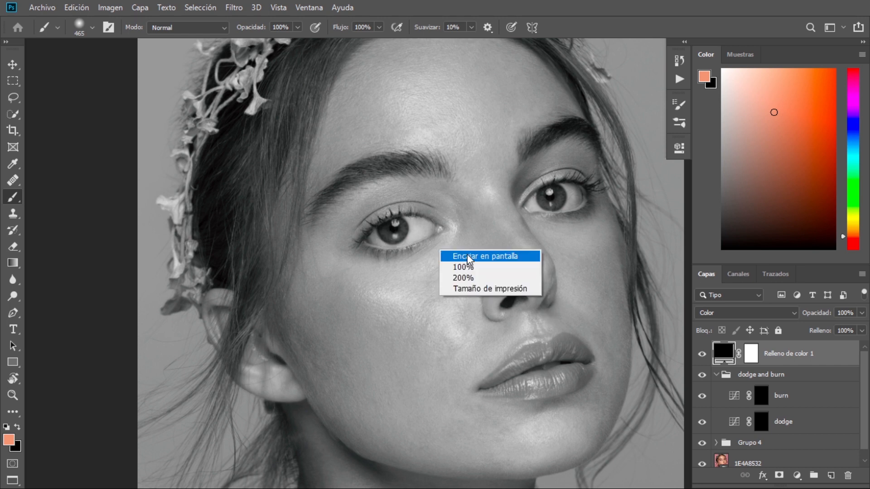
{"action": "left_click", "coordinate": [462, 253]}
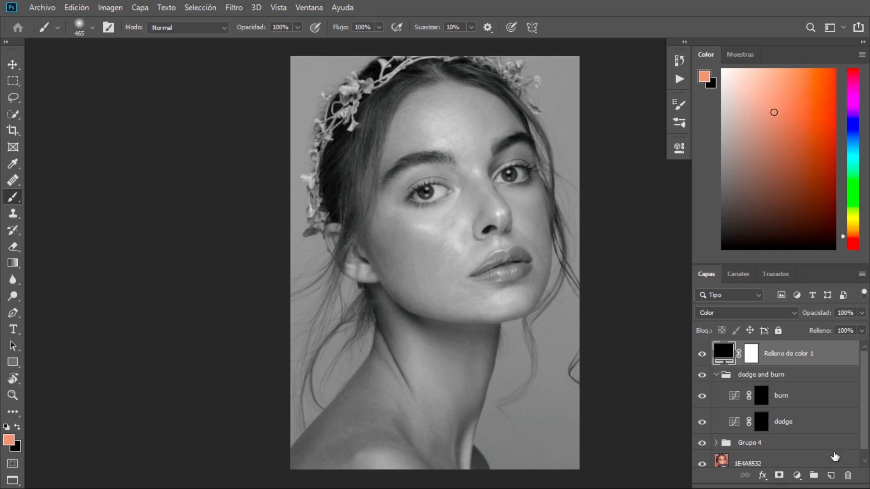
{"action": "left_click_drag", "start_coordinate": [460, 194], "coordinate": [499, 232]}
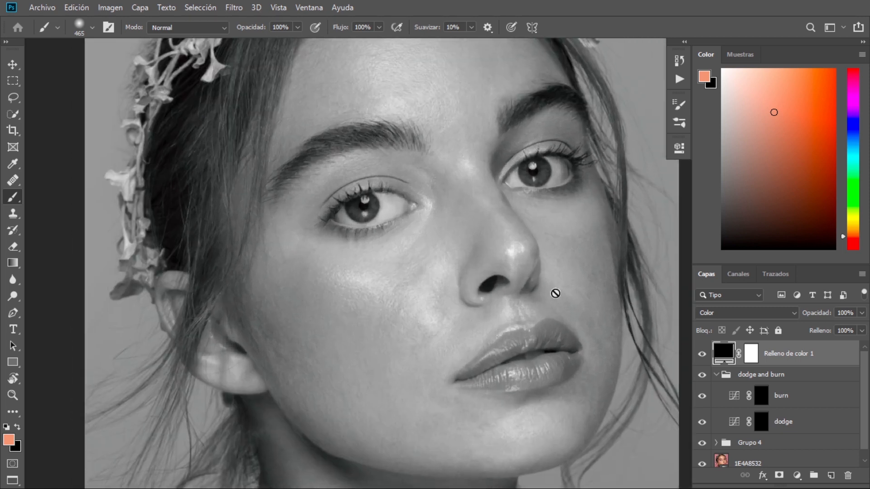
{"action": "left_click", "coordinate": [831, 473]}
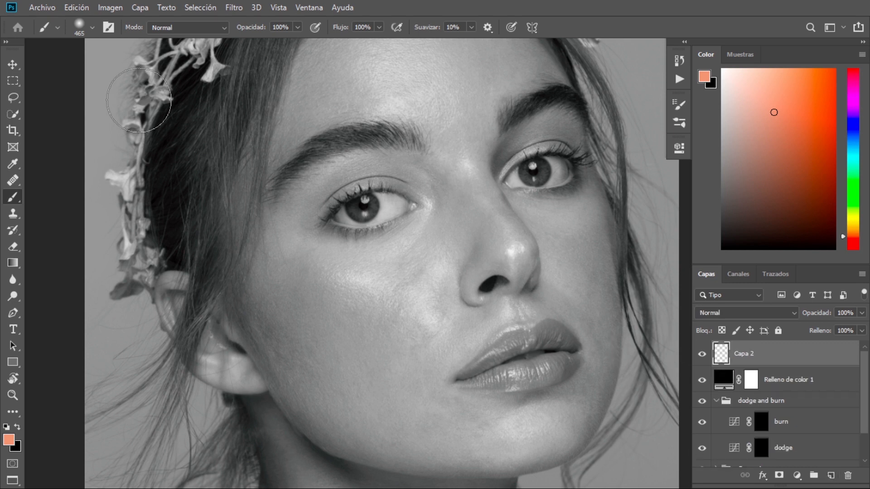
{"action": "left_click", "coordinate": [71, 7]}
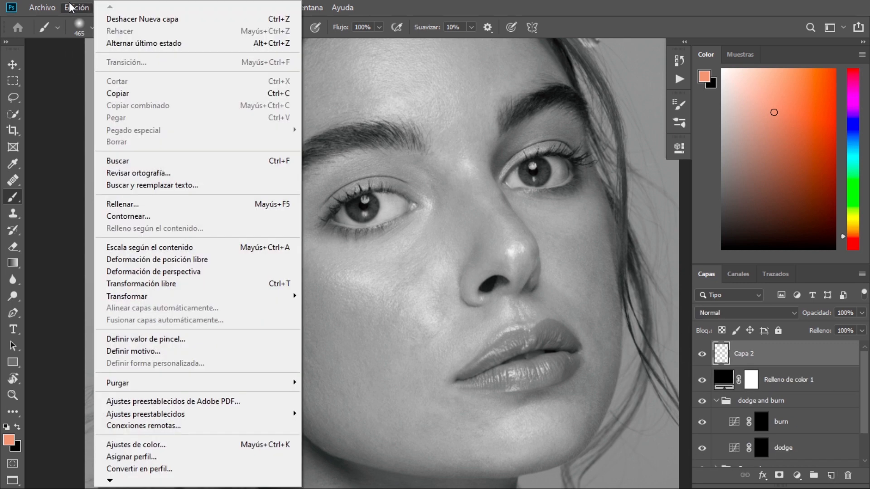
{"action": "left_click", "coordinate": [154, 206]}
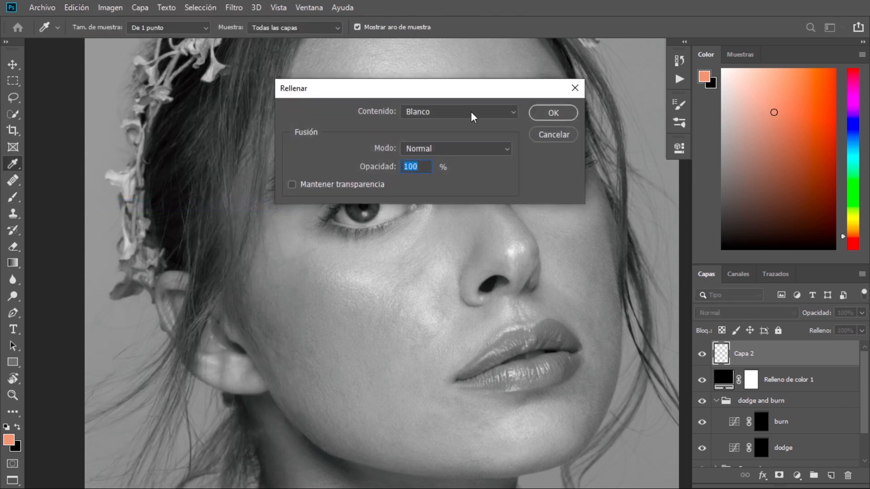
{"action": "left_click", "coordinate": [472, 114]}
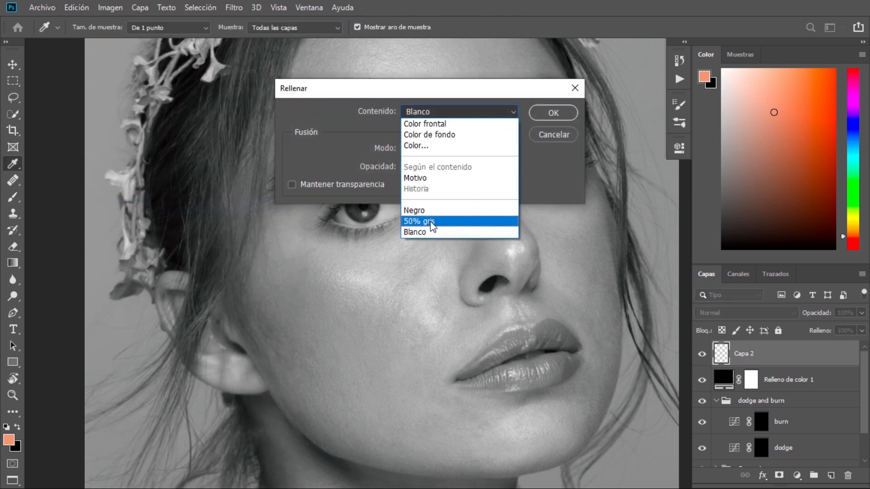
{"action": "left_click", "coordinate": [432, 222]}
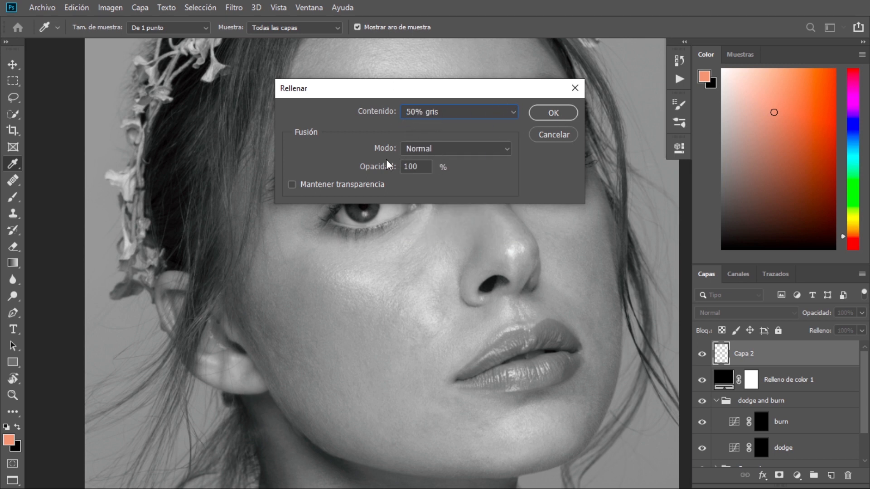
{"action": "left_click", "coordinate": [553, 113]}
{"action": "key", "text": "b"}
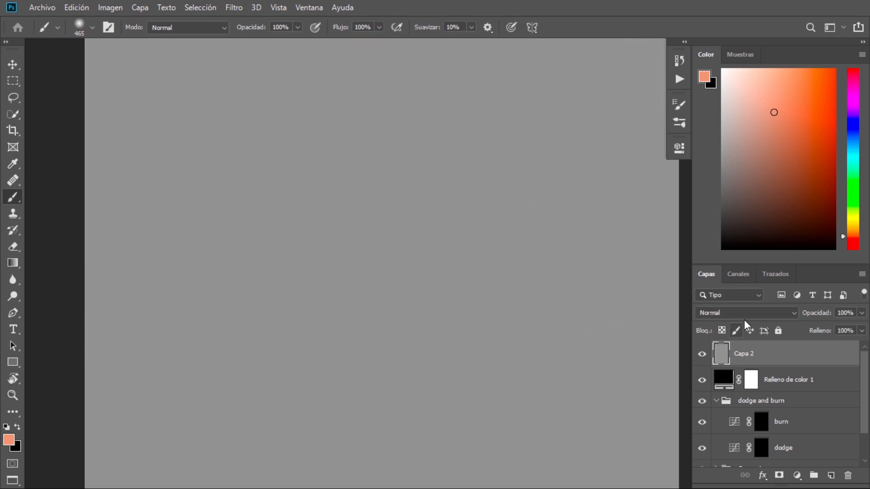
Add 19.66% uniform monochromatic noise to the gray layer and set its blend mode to Soft Light.
{"action": "left_click", "coordinate": [234, 7]}
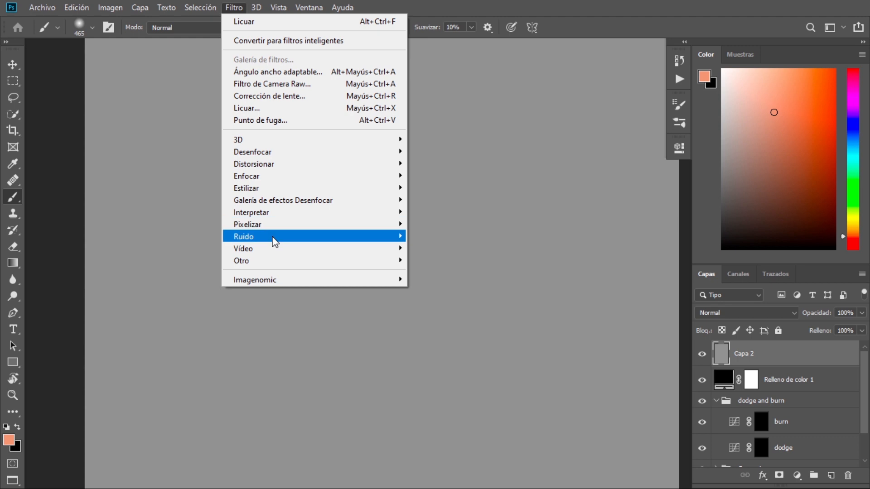
{"action": "mouse_move", "coordinate": [274, 241]}
{"action": "left_click", "coordinate": [434, 236]}
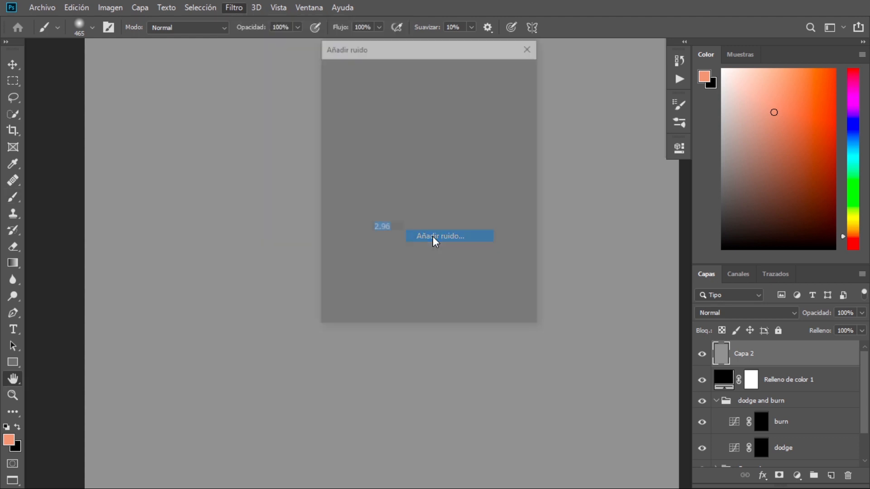
{"action": "left_click_drag", "start_coordinate": [421, 47], "coordinate": [463, 52]}
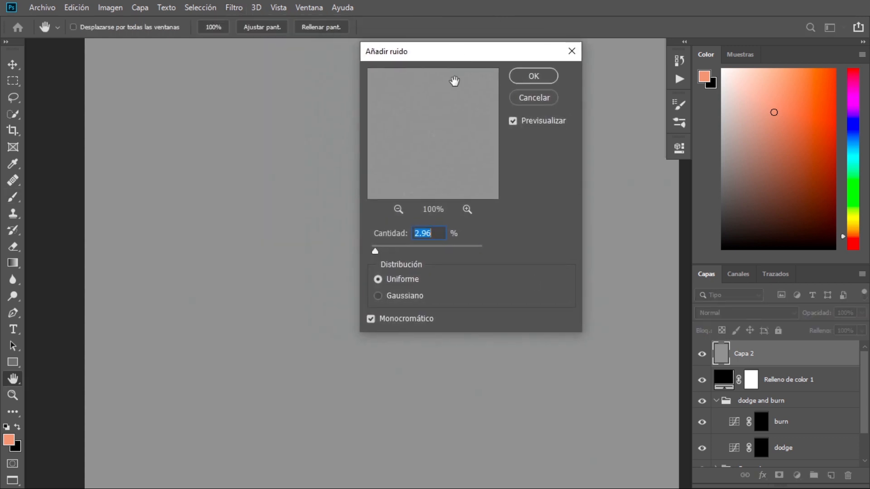
{"action": "left_click_drag", "start_coordinate": [378, 248], "coordinate": [402, 247]}
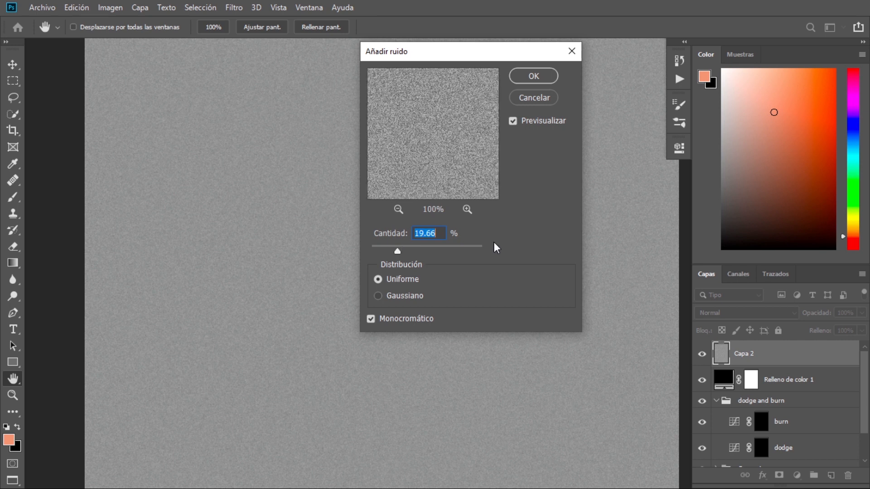
{"action": "left_click", "coordinate": [534, 76]}
{"action": "key", "text": "b"}
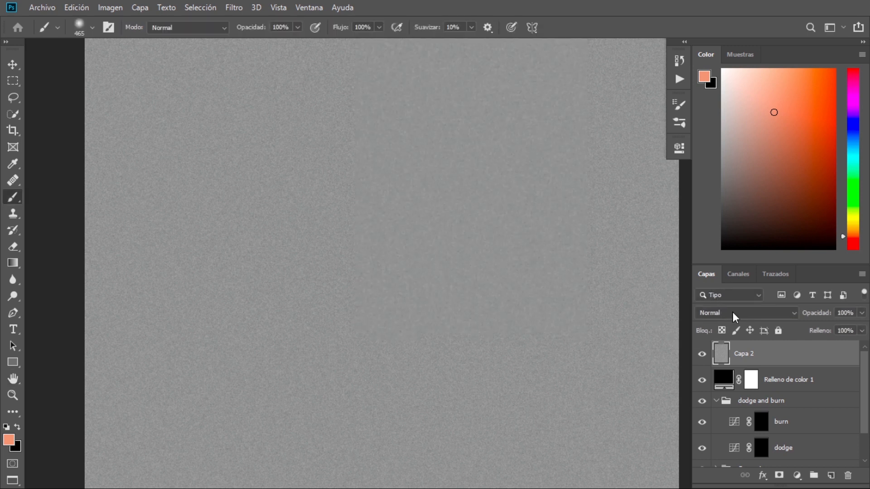
{"action": "left_click", "coordinate": [719, 314]}
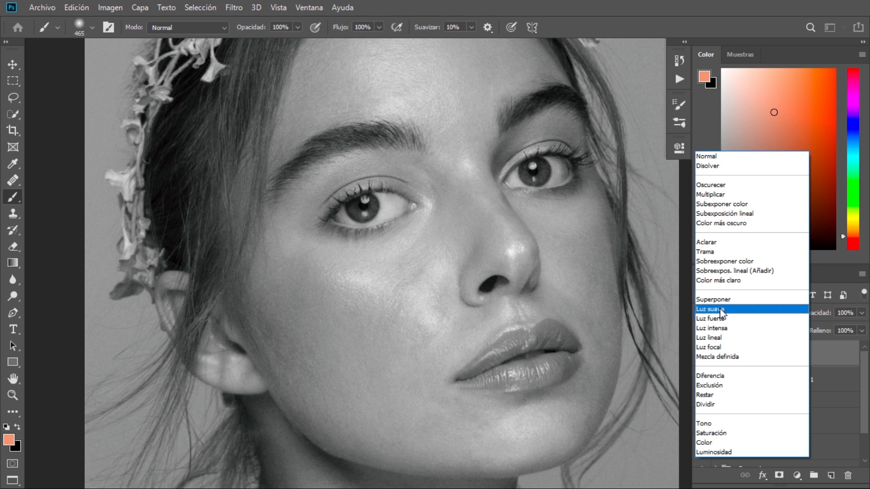
{"action": "left_click", "coordinate": [720, 309]}
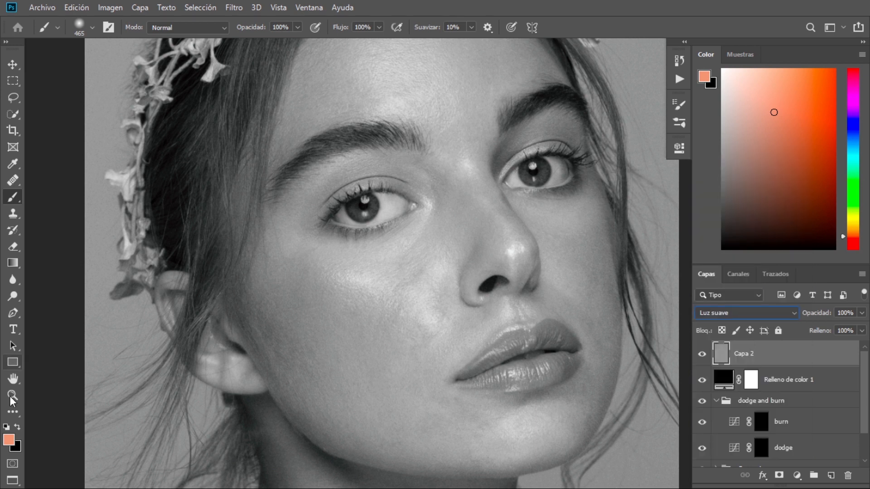
Examine the grain and skin tones across the forehead, cheeks and chin at different magnifications.
{"action": "left_click", "coordinate": [13, 396]}
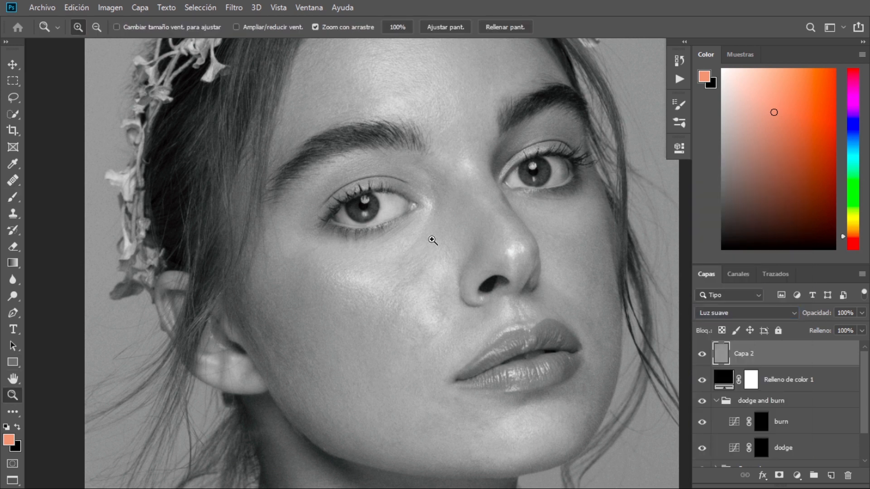
{"action": "left_click", "coordinate": [432, 241]}
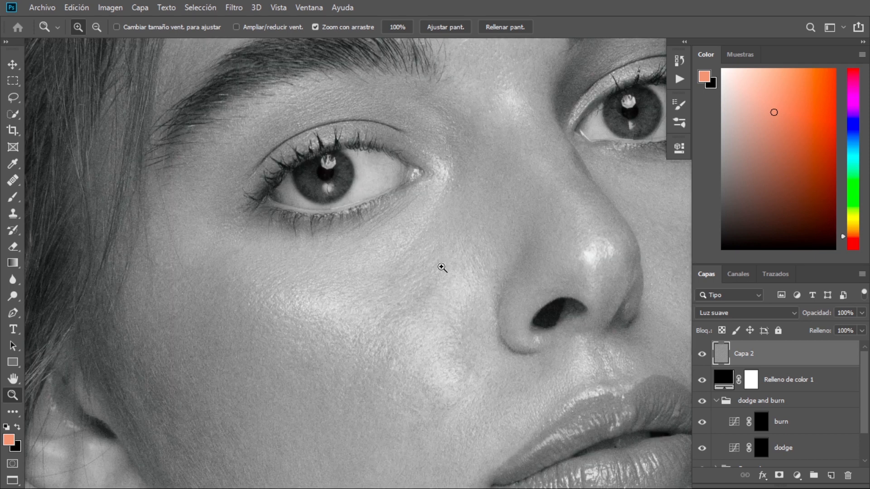
{"action": "left_click", "coordinate": [479, 266], "text": "alt"}
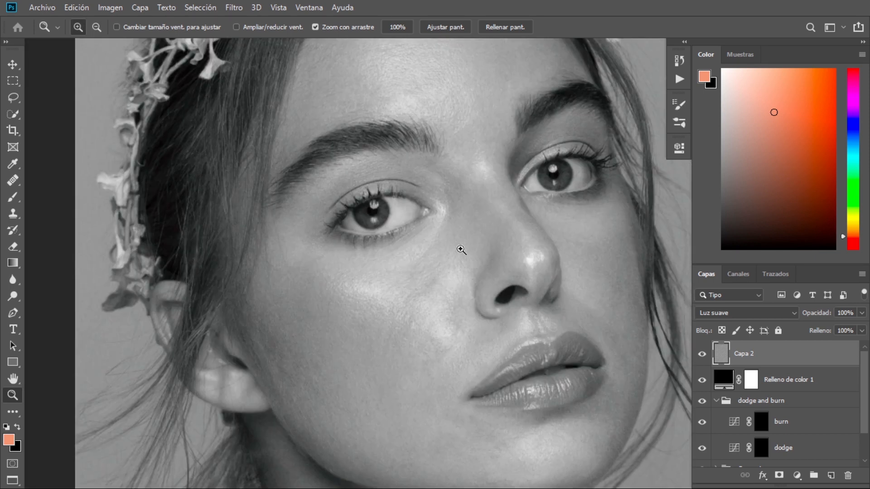
{"action": "scroll", "coordinate": [461, 250], "scroll_direction": "up", "scroll_amount": 5}
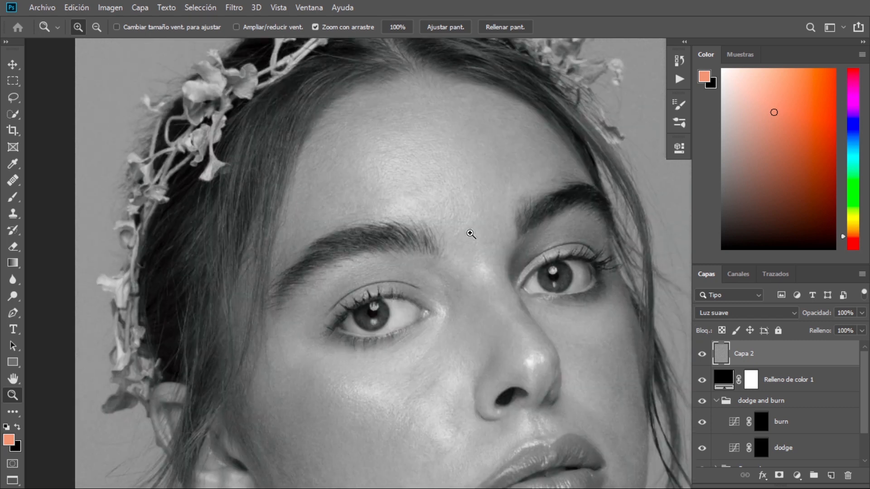
{"action": "scroll", "coordinate": [400, 241], "scroll_direction": "up", "scroll_amount": 4}
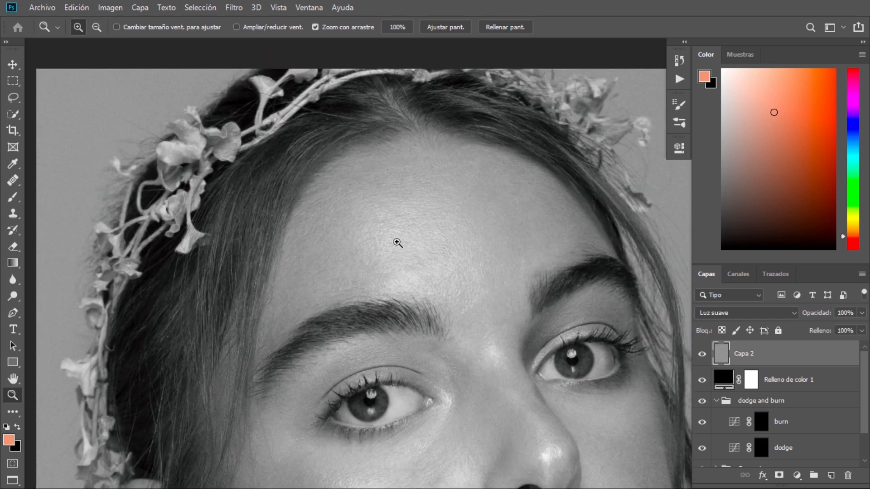
{"action": "scroll", "coordinate": [423, 271], "scroll_direction": "down", "scroll_amount": 4}
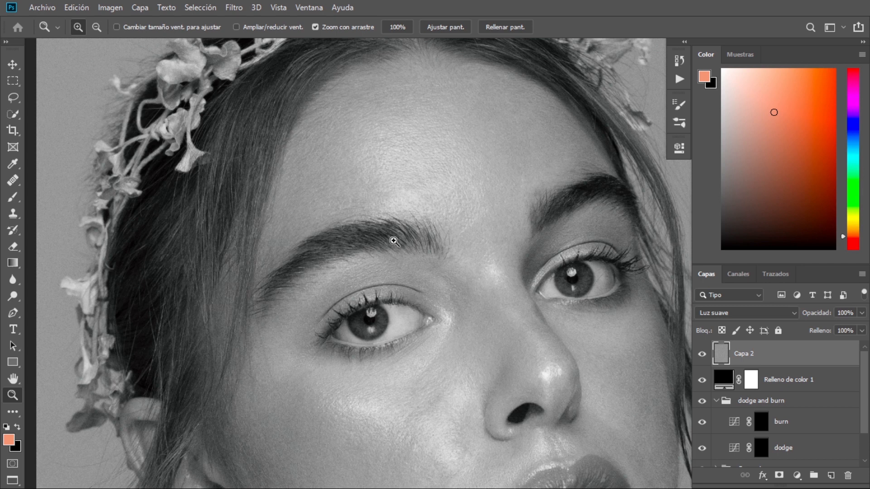
{"action": "scroll", "coordinate": [394, 241], "scroll_direction": "down", "scroll_amount": 1}
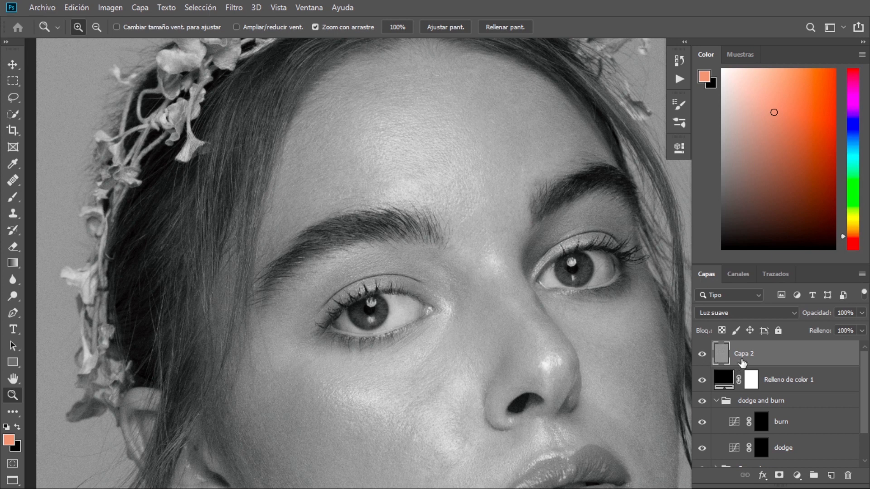
{"action": "scroll", "coordinate": [506, 234], "scroll_direction": "down", "scroll_amount": 15}
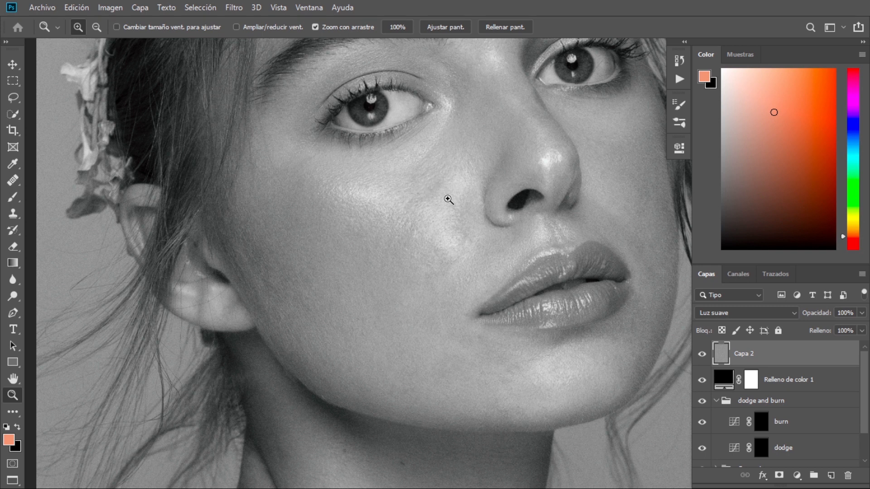
{"action": "scroll", "coordinate": [445, 189], "scroll_direction": "up", "scroll_amount": 13}
{"action": "scroll", "coordinate": [492, 196], "scroll_direction": "down", "scroll_amount": 10}
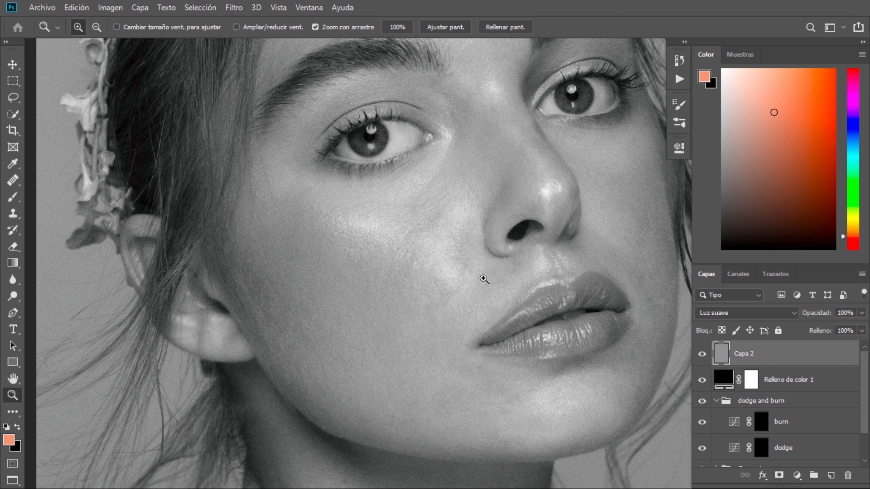
Compare the portrait's skin texture with the gray noise layer hidden and shown.
{"action": "left_click", "coordinate": [702, 354]}
{"action": "left_click", "coordinate": [703, 356]}
{"action": "left_click", "coordinate": [702, 357]}
{"action": "scroll", "coordinate": [478, 263], "scroll_direction": "up", "scroll_amount": 2}
{"action": "scroll", "coordinate": [478, 263], "scroll_direction": "up", "scroll_amount": 8}
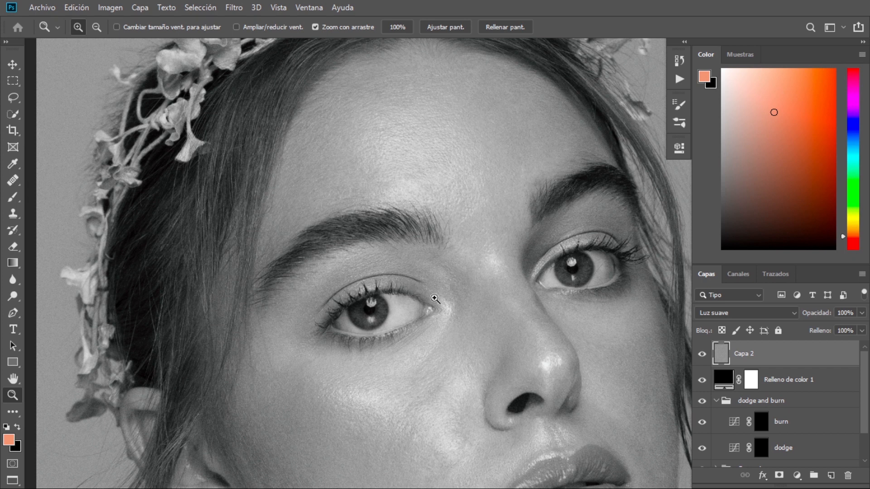
Group the gray noise layer with the black color fill layer and name the group "helper layers".
{"action": "left_click", "coordinate": [786, 385], "text": "shift"}
{"action": "key", "text": "ctrl+g"}
{"action": "double_click", "coordinate": [749, 349]}
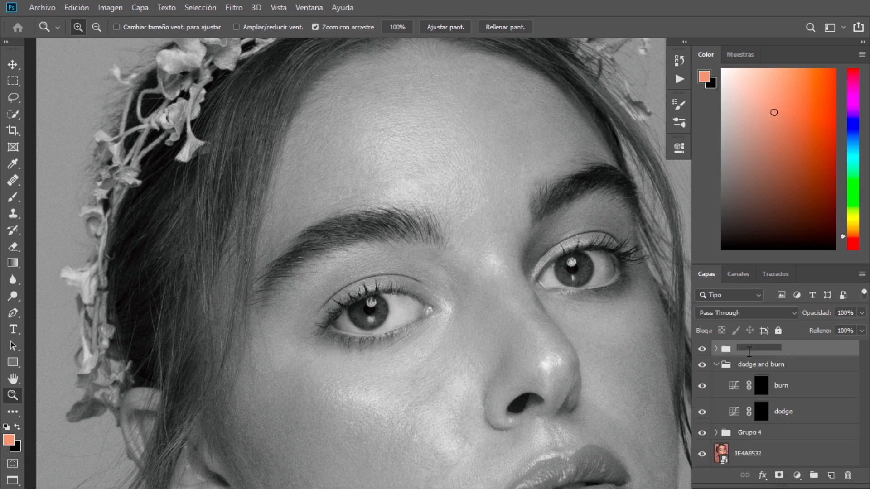
{"action": "type", "text": "helper layers"}
{"action": "key", "text": "Return"}
Add a Curves adjustment layer above the gray noise layer in the helper group and set its blend mode to Multiply.
{"action": "left_click", "coordinate": [787, 376]}
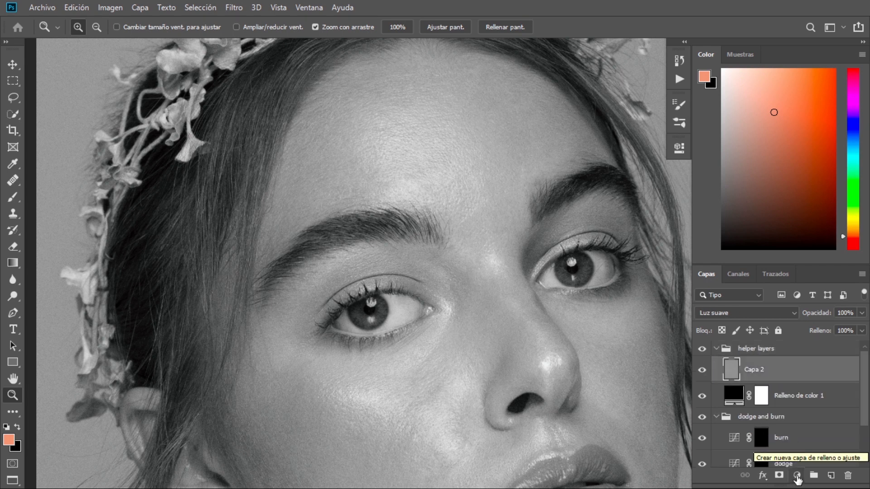
{"action": "left_click", "coordinate": [797, 476]}
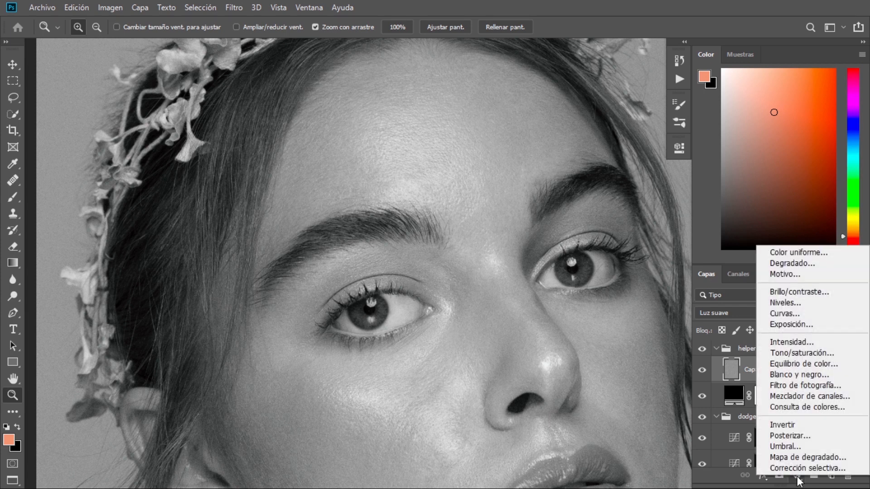
{"action": "left_click", "coordinate": [797, 320]}
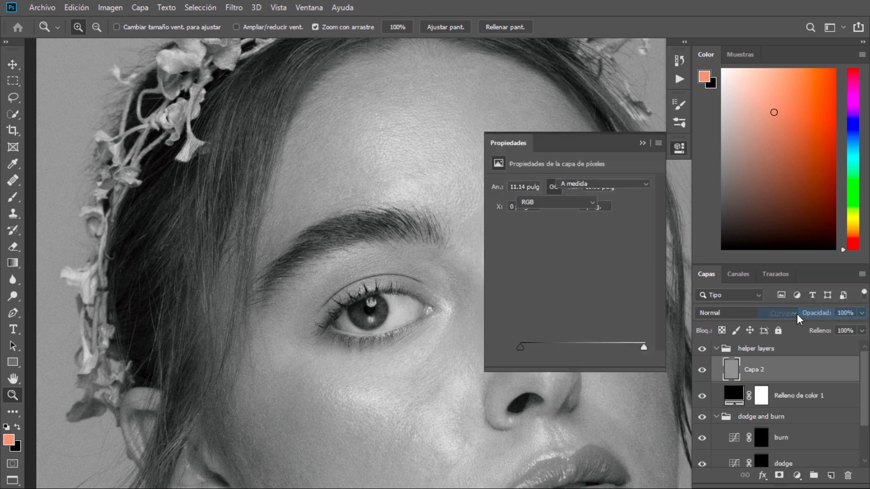
{"action": "left_click", "coordinate": [719, 313]}
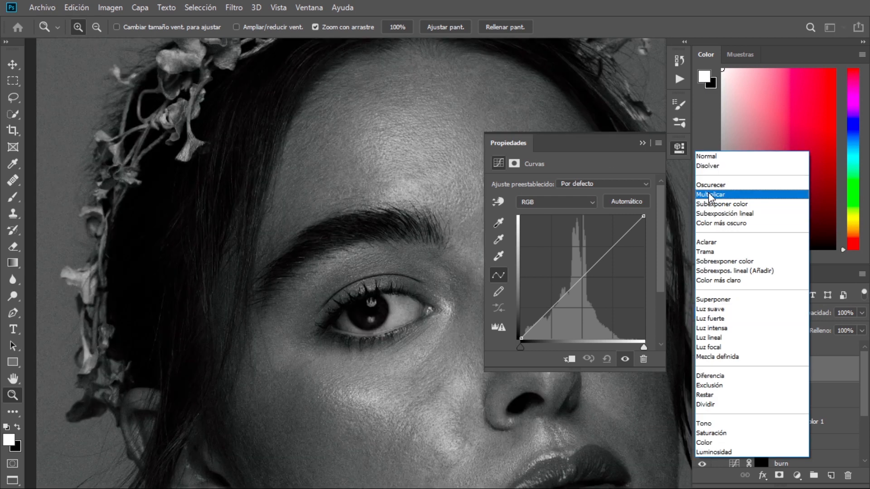
{"action": "left_click", "coordinate": [708, 194]}
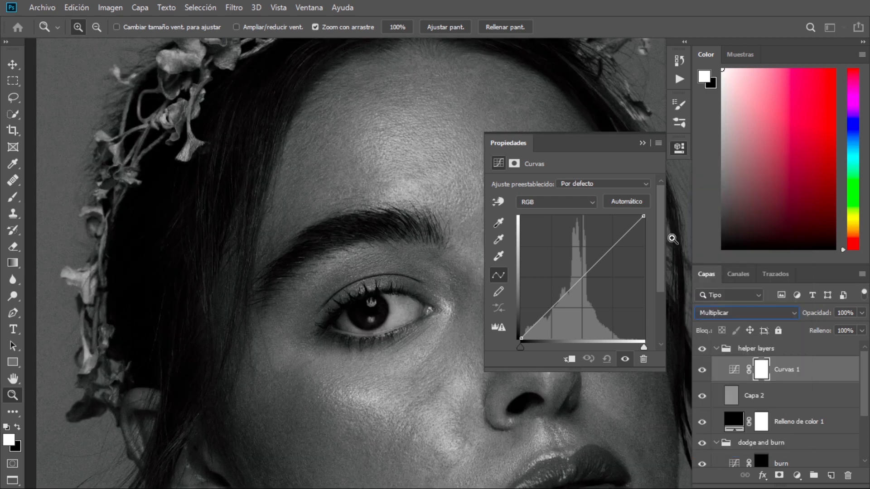
Shape the helper curve into a slight S by lowering the shadows and raising the highlights.
{"action": "left_click_drag", "start_coordinate": [551, 310], "coordinate": [552, 313]}
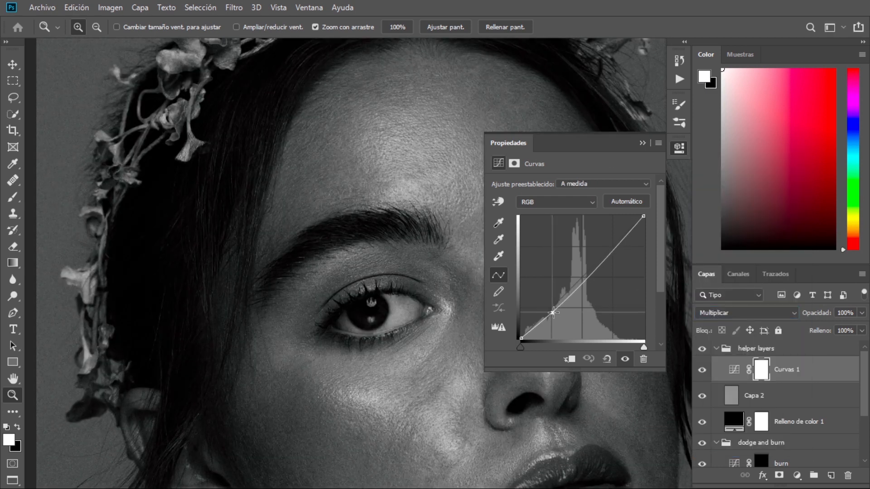
{"action": "mouse_move", "coordinate": [613, 248]}
{"action": "left_mouse_down"}
{"action": "mouse_move", "coordinate": [609, 232]}
{"action": "mouse_move", "coordinate": [610, 245]}
{"action": "left_mouse_up"}
{"action": "left_click", "coordinate": [642, 143]}
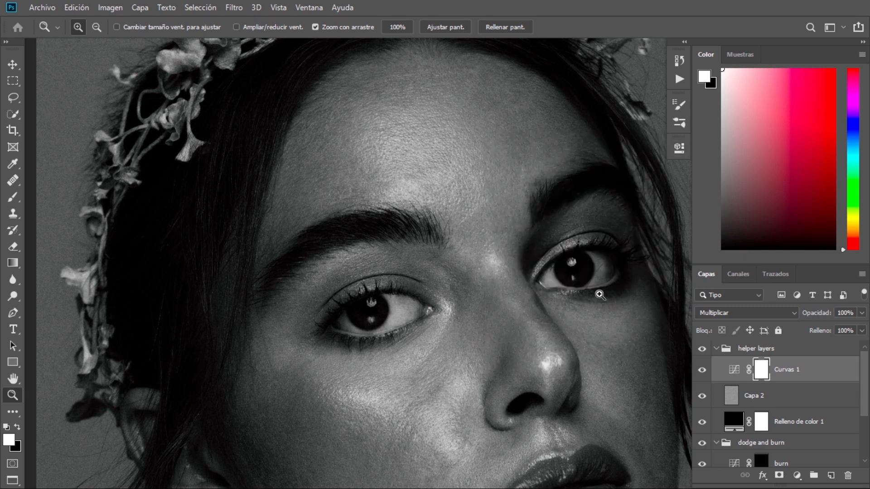
Check the darkened portrait at different magnifications, collapse the helper layers group and fit the whole image on screen.
{"action": "scroll", "coordinate": [547, 296], "scroll_direction": "down", "scroll_amount": 5}
{"action": "scroll", "coordinate": [537, 296], "scroll_direction": "down", "scroll_amount": 2}
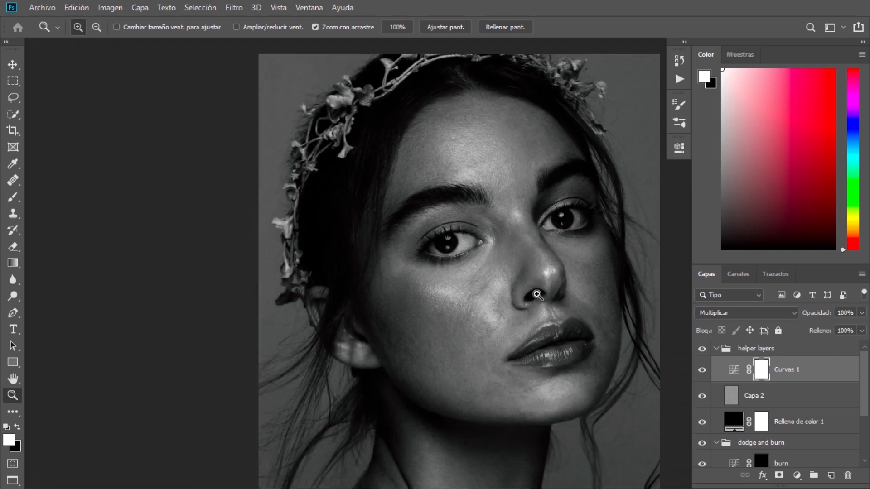
{"action": "scroll", "coordinate": [539, 279], "scroll_direction": "up", "scroll_amount": 4}
{"action": "scroll", "coordinate": [498, 254], "scroll_direction": "down", "scroll_amount": 3}
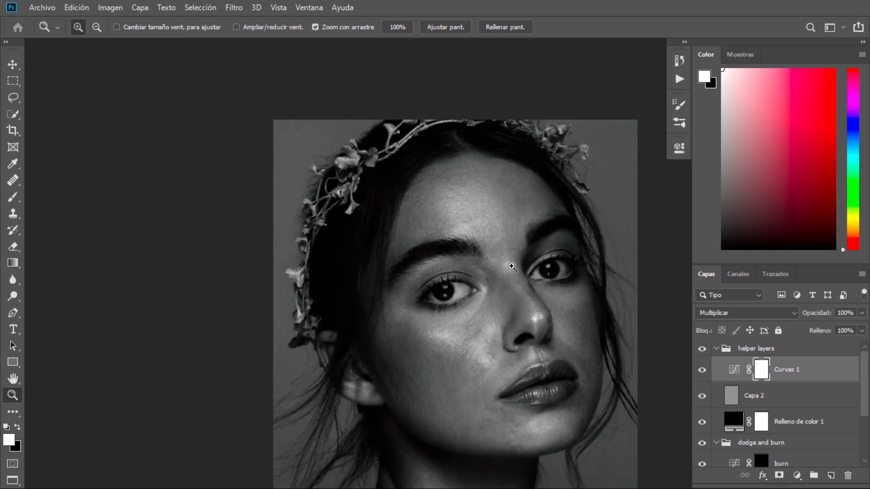
{"action": "scroll", "coordinate": [512, 272], "scroll_direction": "up", "scroll_amount": 2}
{"action": "scroll", "coordinate": [485, 225], "scroll_direction": "down", "scroll_amount": 2}
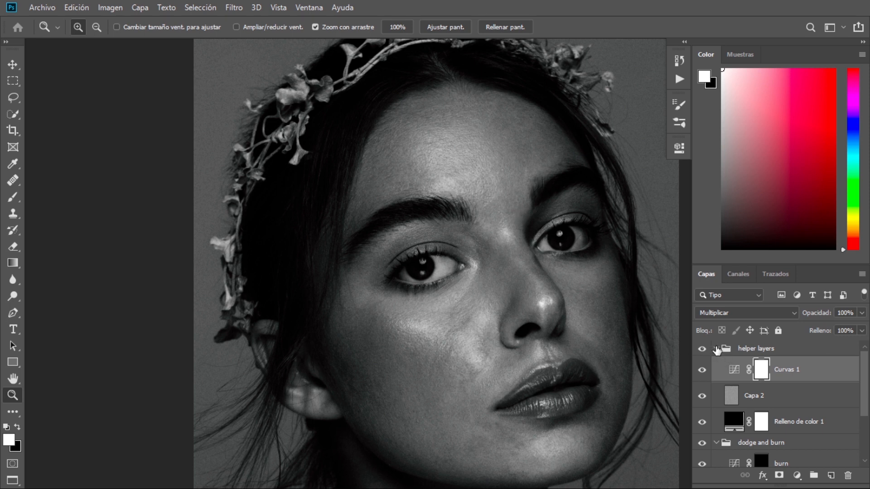
{"action": "left_click", "coordinate": [716, 351]}
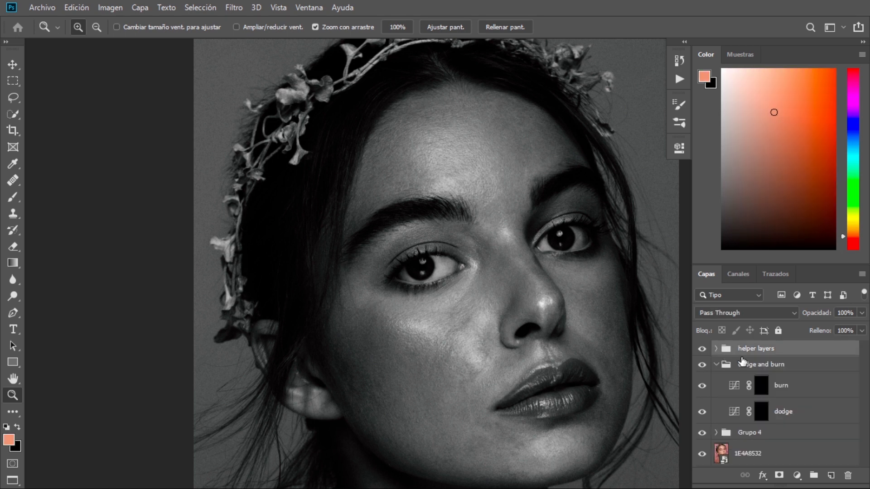
{"action": "key", "text": "ctrl+0"}
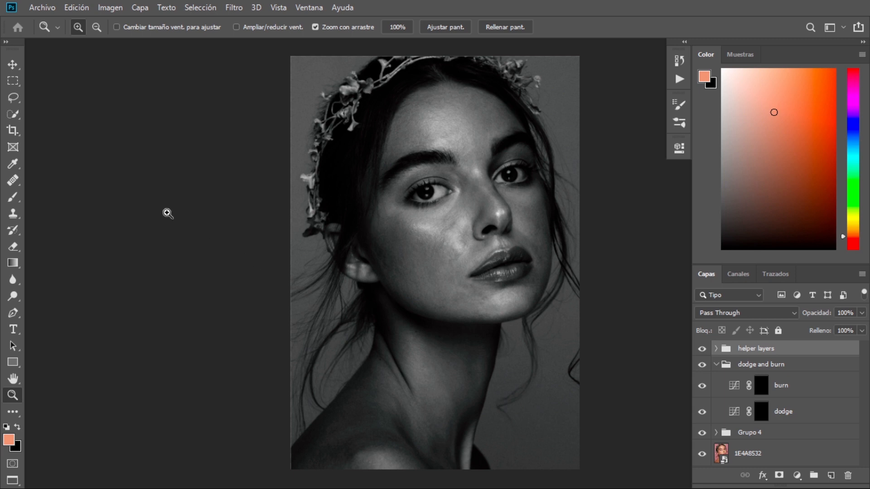
Set the Brush tool's opacity to 5% and target the dodge layer's mask.
{"action": "left_click", "coordinate": [11, 197]}
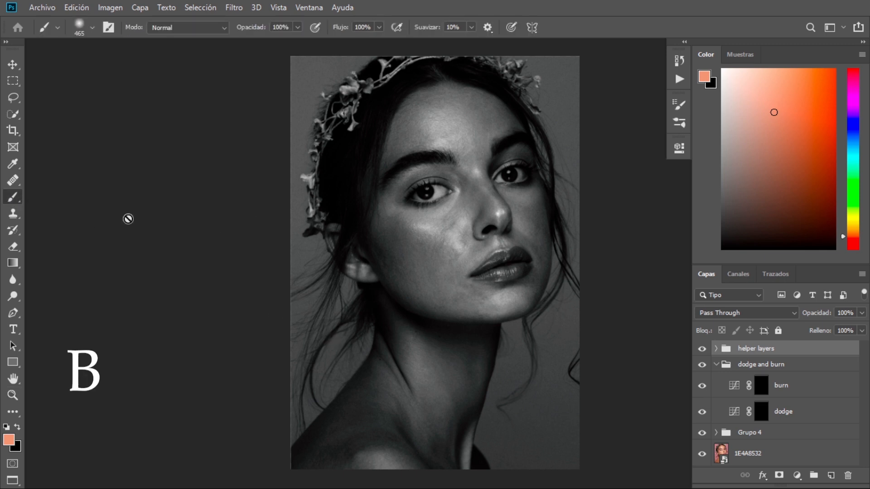
{"action": "key", "text": "Return"}
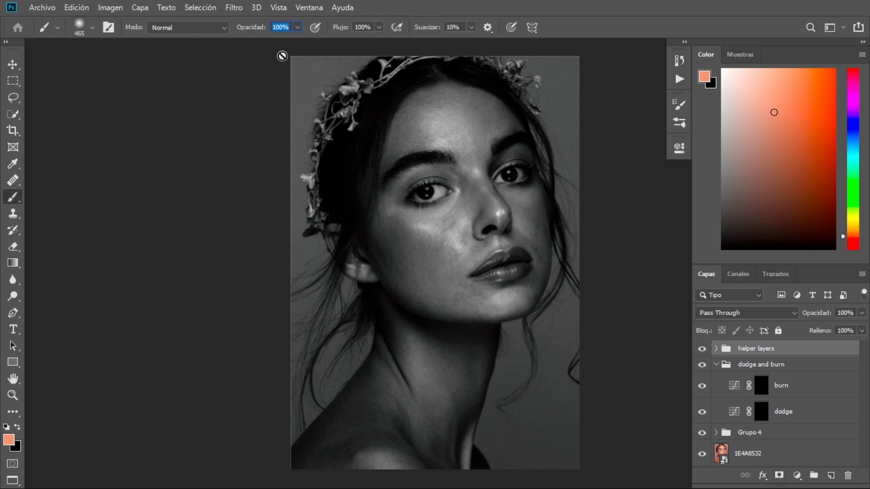
{"action": "type", "text": "5"}
{"action": "key", "text": "Return"}
{"action": "left_click", "coordinate": [315, 28]}
{"action": "left_click", "coordinate": [761, 415]}
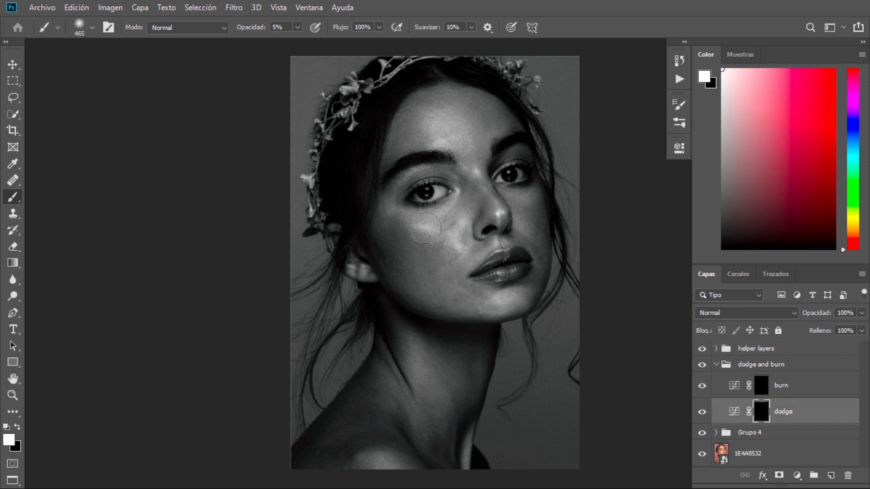
Set the hardness of the soft round brush to 0% for painting on the dodge mask.
{"action": "right_click", "coordinate": [435, 232]}
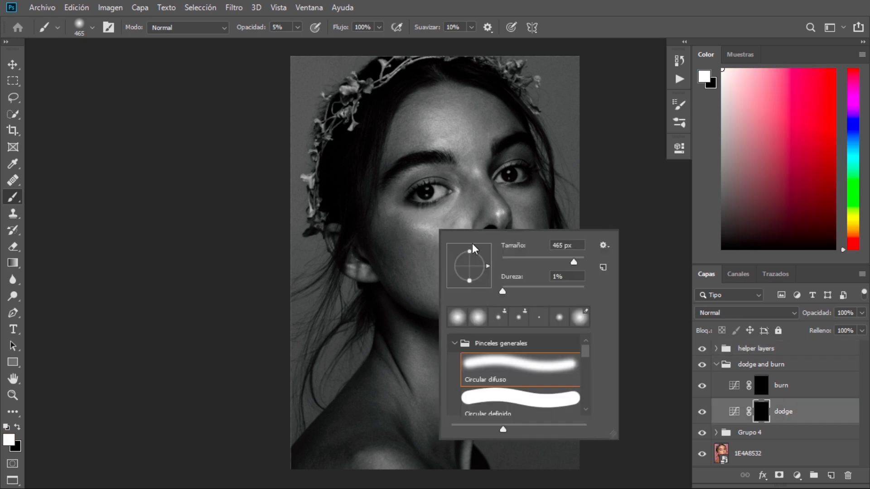
{"action": "left_click", "coordinate": [502, 291]}
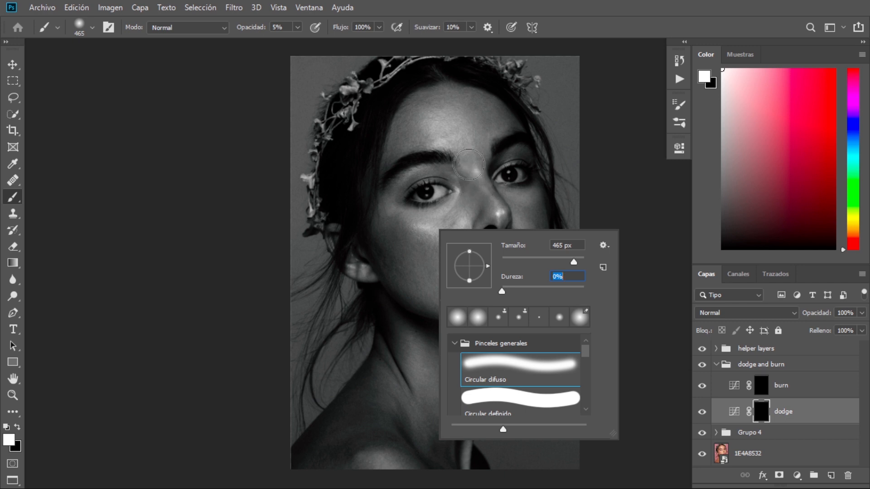
{"action": "mouse_move", "coordinate": [468, 165]}
{"action": "left_mouse_down"}
{"action": "mouse_move", "coordinate": [508, 177]}
{"action": "mouse_move", "coordinate": [476, 224]}
{"action": "mouse_move", "coordinate": [464, 224]}
{"action": "left_mouse_up"}
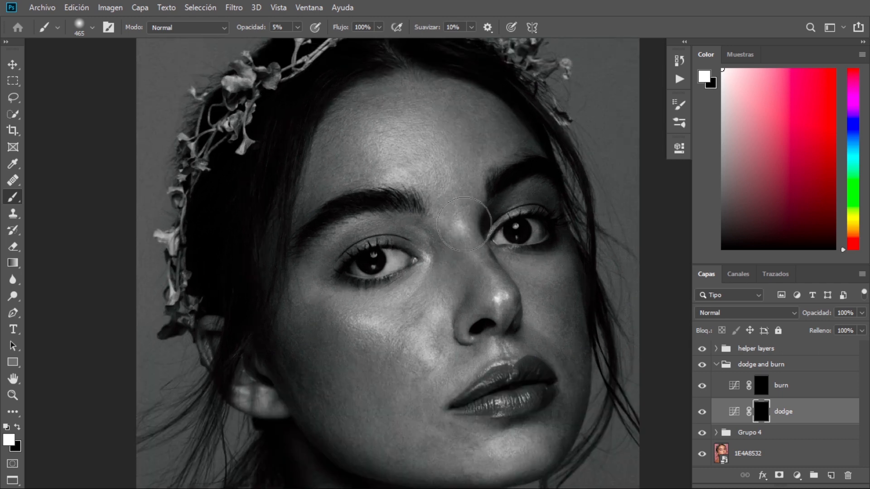
{"action": "mouse_move", "coordinate": [432, 223]}
{"action": "left_mouse_down"}
{"action": "mouse_move", "coordinate": [437, 254]}
{"action": "mouse_move", "coordinate": [398, 216]}
{"action": "mouse_move", "coordinate": [376, 216]}
{"action": "left_mouse_up"}
{"action": "left_click_drag", "start_coordinate": [436, 248], "coordinate": [424, 211]}
{"action": "scroll", "coordinate": [423, 211], "scroll_direction": "down", "scroll_amount": 2}
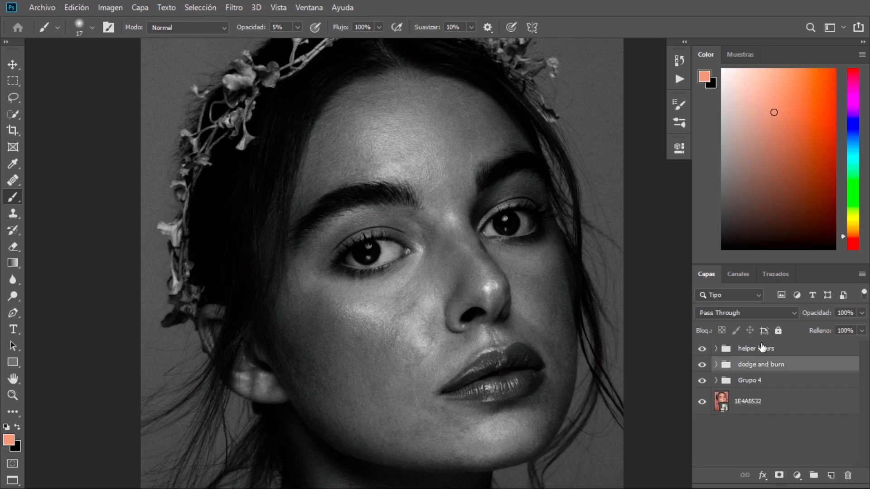
Add a new layer on top and circle the uneven forehead and brow areas in salmon with the brush at 100% opacity.
{"action": "left_click", "coordinate": [762, 347]}
{"action": "left_click", "coordinate": [830, 475]}
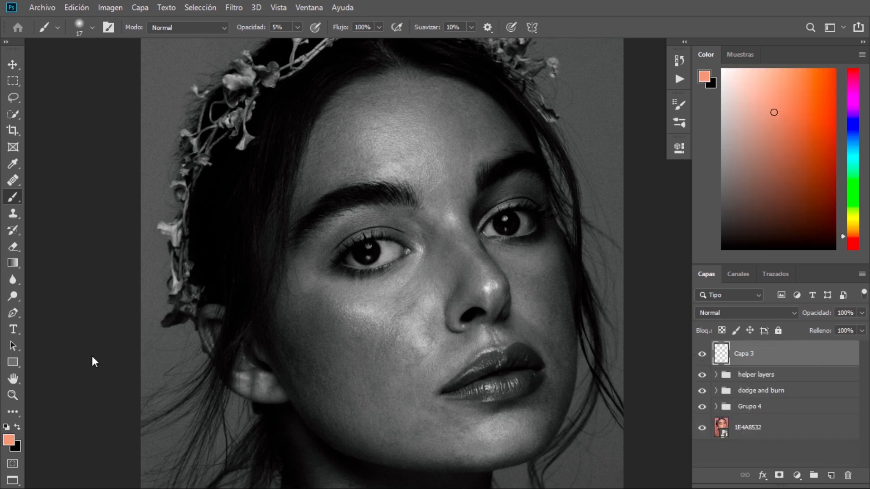
{"action": "mouse_move", "coordinate": [249, 30]}
{"action": "left_mouse_down"}
{"action": "mouse_move", "coordinate": [436, 190]}
{"action": "mouse_move", "coordinate": [406, 199]}
{"action": "left_mouse_up"}
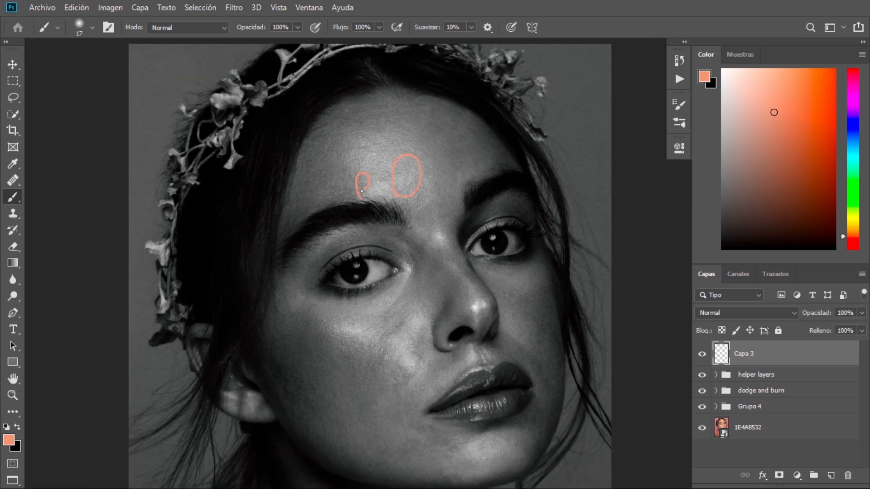
{"action": "mouse_move", "coordinate": [365, 148]}
{"action": "left_mouse_down"}
{"action": "mouse_move", "coordinate": [384, 121]}
{"action": "mouse_move", "coordinate": [473, 138]}
{"action": "mouse_move", "coordinate": [457, 167]}
{"action": "left_mouse_up"}
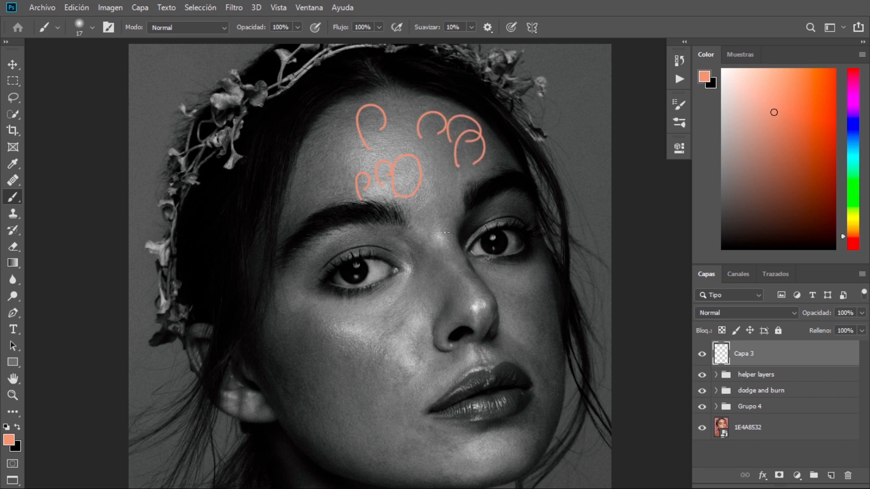
{"action": "mouse_move", "coordinate": [427, 239]}
{"action": "left_mouse_down"}
{"action": "mouse_move", "coordinate": [418, 192]}
{"action": "mouse_move", "coordinate": [426, 221]}
{"action": "mouse_move", "coordinate": [457, 223]}
{"action": "left_mouse_up"}
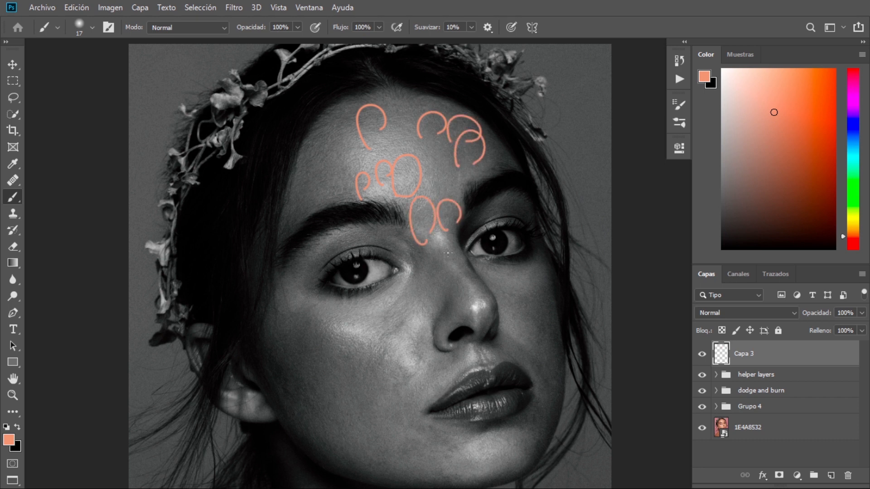
{"action": "left_click_drag", "start_coordinate": [441, 266], "coordinate": [462, 207]}
Circle the uneven patches on both cheeks beside the nose and around the corners of the mouth.
{"action": "mouse_move", "coordinate": [403, 297]}
{"action": "left_mouse_down"}
{"action": "mouse_move", "coordinate": [430, 313]}
{"action": "mouse_move", "coordinate": [464, 252]}
{"action": "left_mouse_up"}
{"action": "left_click_drag", "start_coordinate": [417, 319], "coordinate": [423, 297]}
{"action": "left_click_drag", "start_coordinate": [425, 334], "coordinate": [452, 326]}
{"action": "mouse_move", "coordinate": [527, 258]}
{"action": "left_mouse_down"}
{"action": "mouse_move", "coordinate": [486, 284]}
{"action": "mouse_move", "coordinate": [523, 313]}
{"action": "left_mouse_up"}
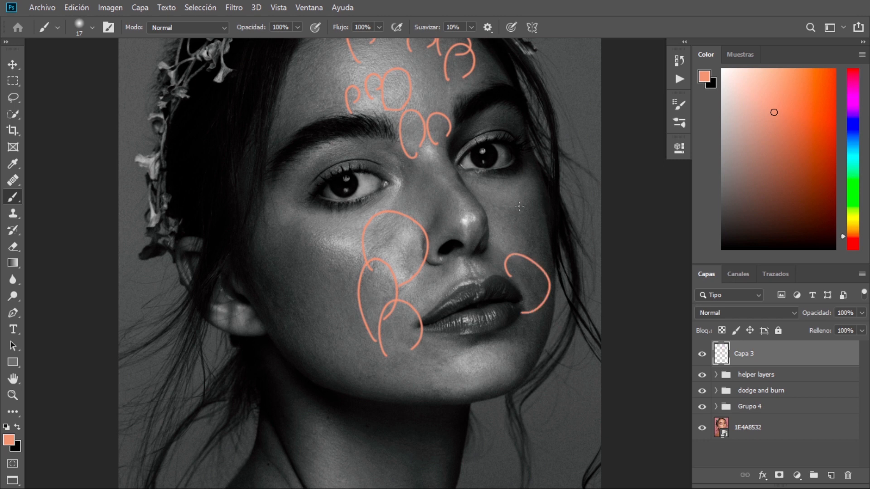
{"action": "mouse_move", "coordinate": [507, 271]}
{"action": "left_mouse_down"}
{"action": "mouse_move", "coordinate": [498, 222]}
{"action": "mouse_move", "coordinate": [521, 254]}
{"action": "left_mouse_up"}
{"action": "left_click_drag", "start_coordinate": [446, 263], "coordinate": [489, 227]}
{"action": "left_click_drag", "start_coordinate": [428, 240], "coordinate": [435, 248]}
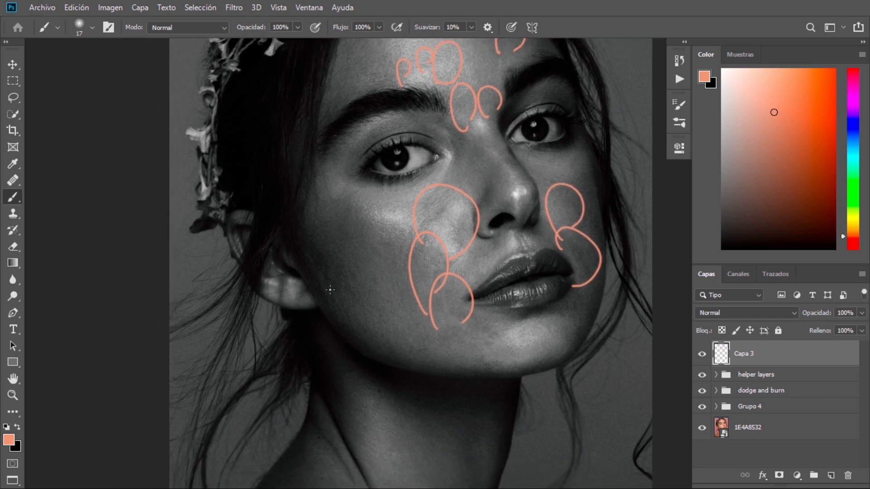
Circle the shaded cheek area near the ear, the outer cheekbone below the eye and the forehead above the outer brow.
{"action": "mouse_move", "coordinate": [308, 269]}
{"action": "left_mouse_down"}
{"action": "mouse_move", "coordinate": [365, 267]}
{"action": "mouse_move", "coordinate": [383, 309]}
{"action": "mouse_move", "coordinate": [365, 260]}
{"action": "left_mouse_up"}
{"action": "left_click_drag", "start_coordinate": [373, 202], "coordinate": [382, 252]}
{"action": "left_click_drag", "start_coordinate": [351, 223], "coordinate": [385, 202]}
{"action": "mouse_move", "coordinate": [390, 164]}
{"action": "left_mouse_down"}
{"action": "mouse_move", "coordinate": [375, 185]}
{"action": "mouse_move", "coordinate": [382, 140]}
{"action": "left_mouse_up"}
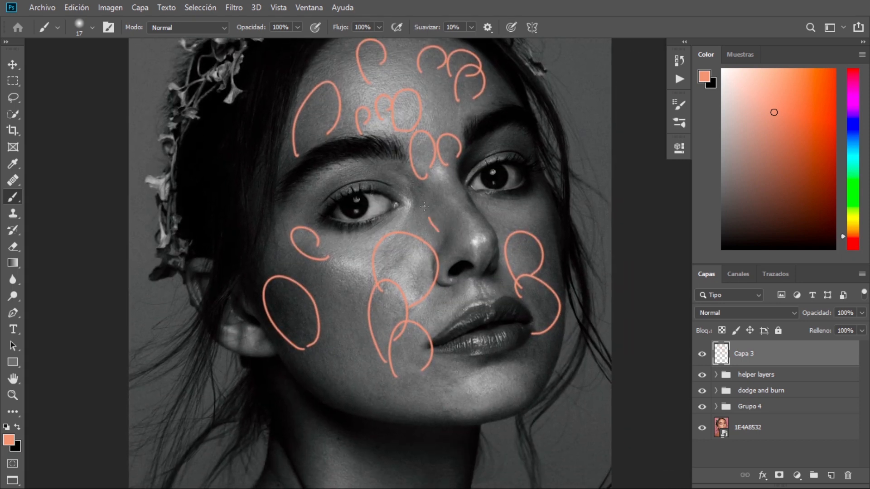
Circle the tonal transitions along the nose bridge and the uneven area on the chin below the lips.
{"action": "left_click_drag", "start_coordinate": [461, 222], "coordinate": [455, 203]}
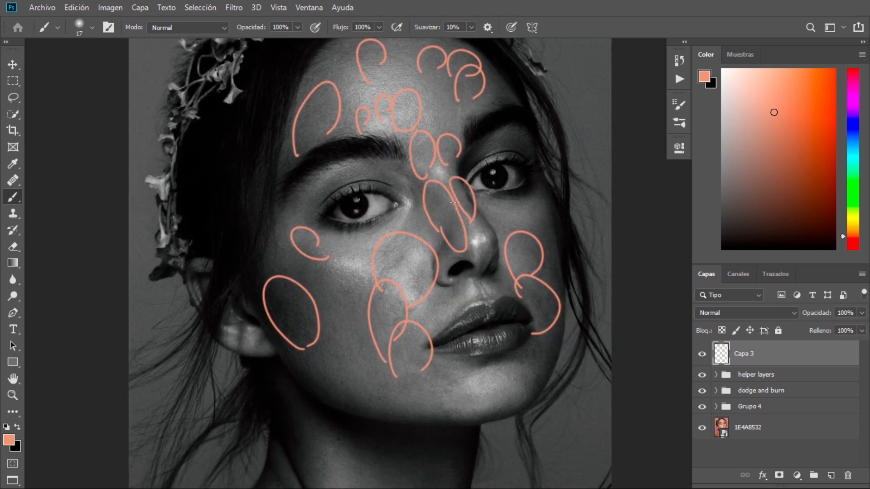
{"action": "mouse_move", "coordinate": [463, 252]}
{"action": "left_mouse_down"}
{"action": "mouse_move", "coordinate": [463, 186]}
{"action": "mouse_move", "coordinate": [490, 162]}
{"action": "left_mouse_up"}
{"action": "mouse_move", "coordinate": [396, 312]}
{"action": "left_mouse_down"}
{"action": "mouse_move", "coordinate": [400, 301]}
{"action": "mouse_move", "coordinate": [426, 311]}
{"action": "left_mouse_up"}
{"action": "left_click_drag", "start_coordinate": [415, 245], "coordinate": [452, 316]}
{"action": "left_click_drag", "start_coordinate": [496, 238], "coordinate": [487, 270]}
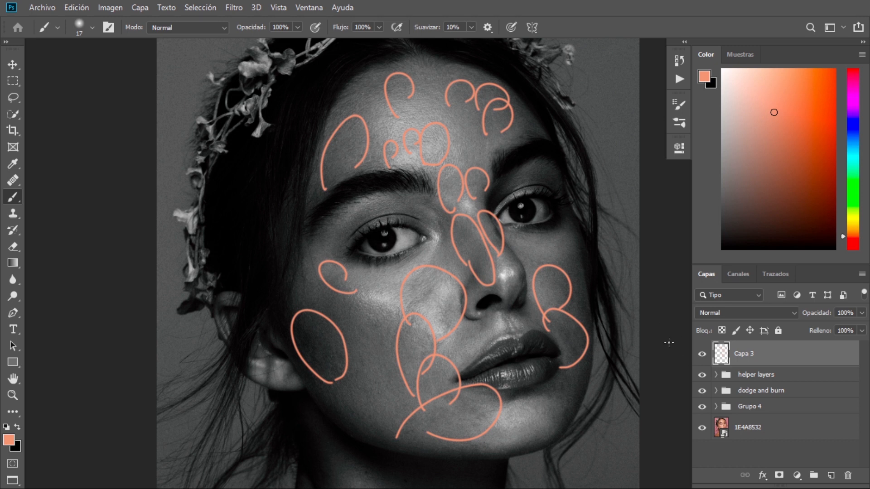
Hide the layer with the circled markings, expand the dodge and burn group and target the dodge layer's mask for painting.
{"action": "left_click", "coordinate": [702, 354]}
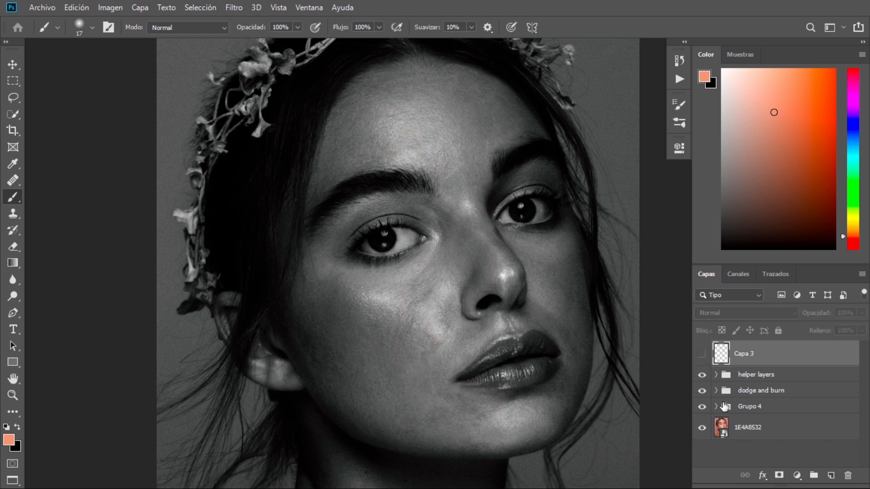
{"action": "left_click", "coordinate": [715, 391]}
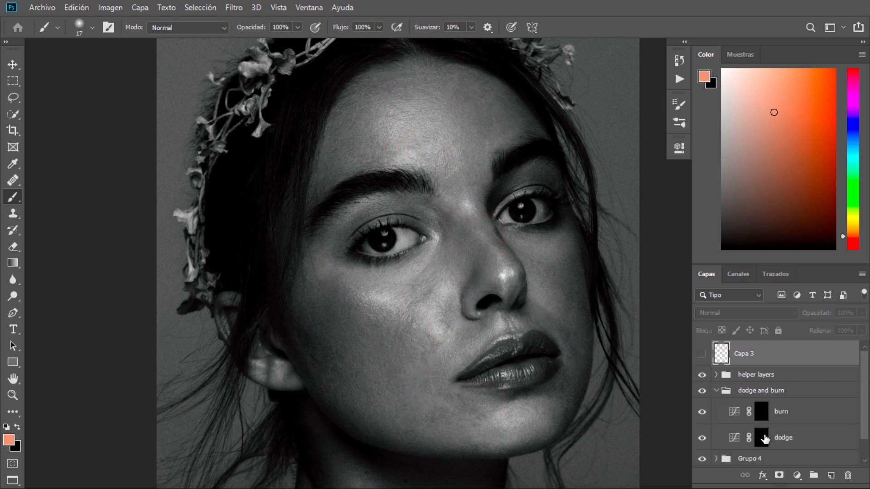
{"action": "left_click", "coordinate": [763, 438]}
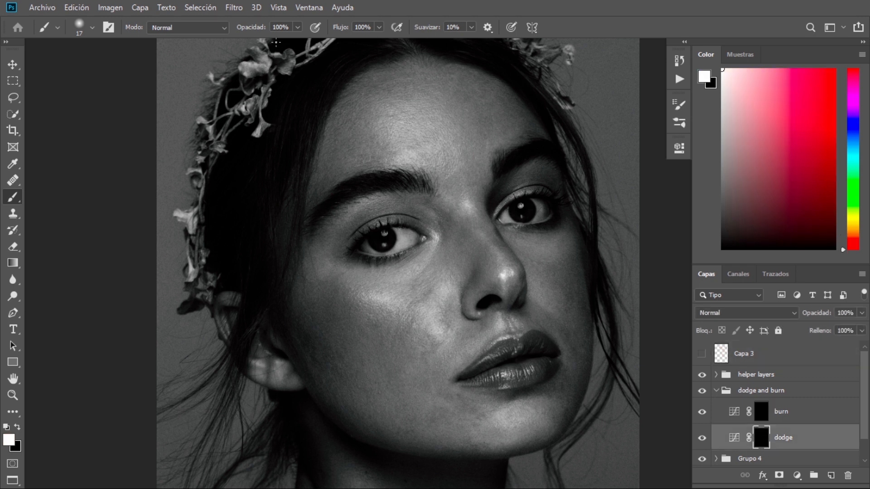
{"action": "left_click", "coordinate": [286, 27]}
{"action": "scroll", "coordinate": [259, 59], "scroll_direction": "down", "scroll_amount": 1}
{"action": "scroll", "coordinate": [414, 253], "scroll_direction": "up", "scroll_amount": 2}
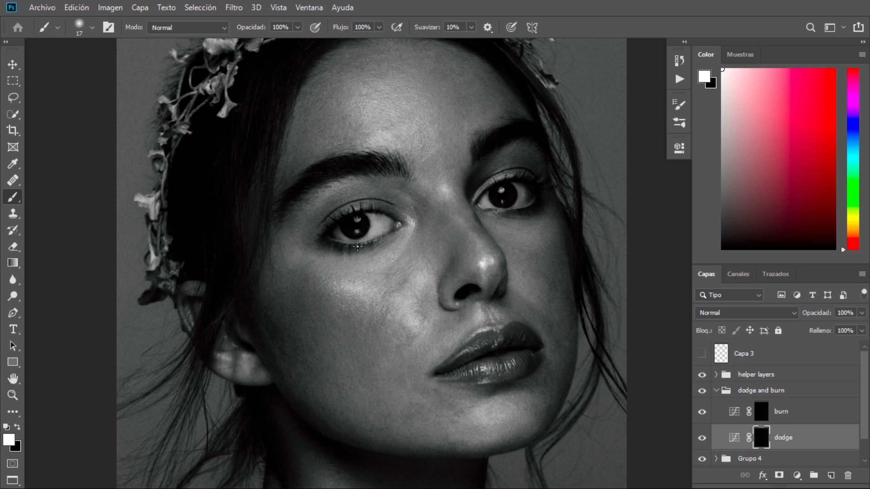
{"action": "left_click_drag", "start_coordinate": [434, 291], "coordinate": [402, 260]}
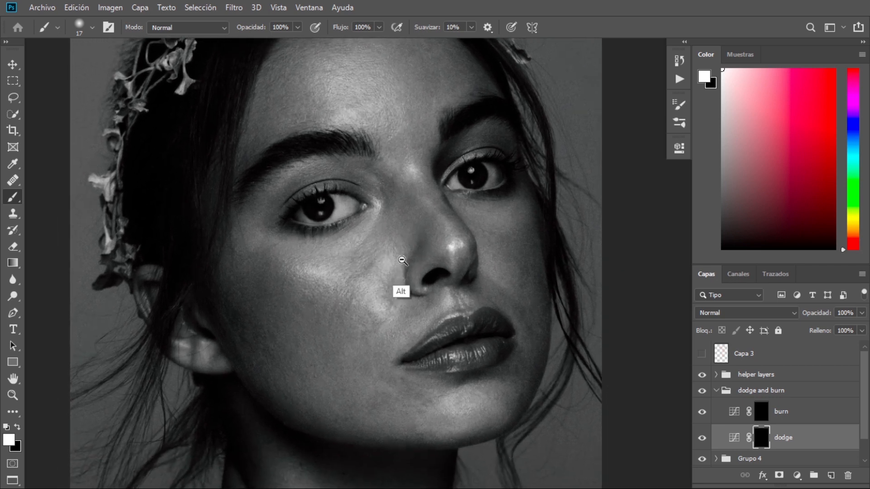
Lower the brush opacity to 5% and open the brush's size and hardness settings over the portrait.
{"action": "scroll", "coordinate": [402, 260], "scroll_direction": "up", "scroll_amount": 4}
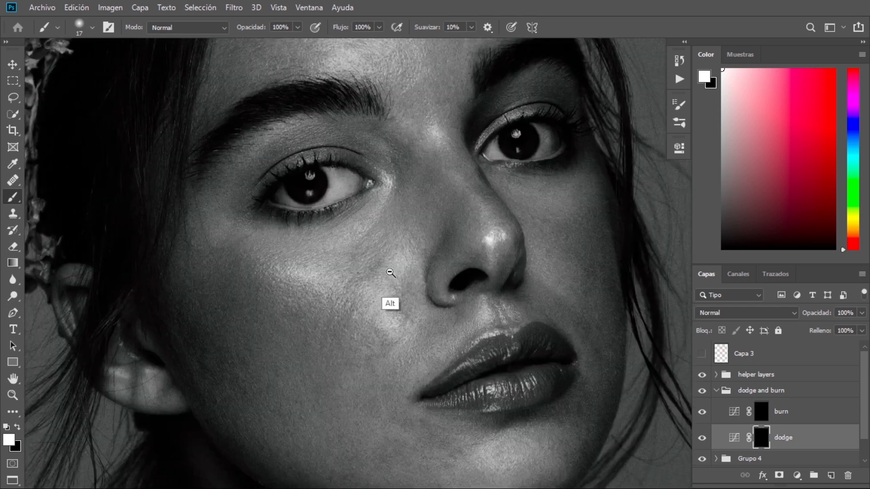
{"action": "scroll", "coordinate": [391, 274], "scroll_direction": "down", "scroll_amount": 1}
{"action": "left_click_drag", "start_coordinate": [392, 287], "coordinate": [402, 260]}
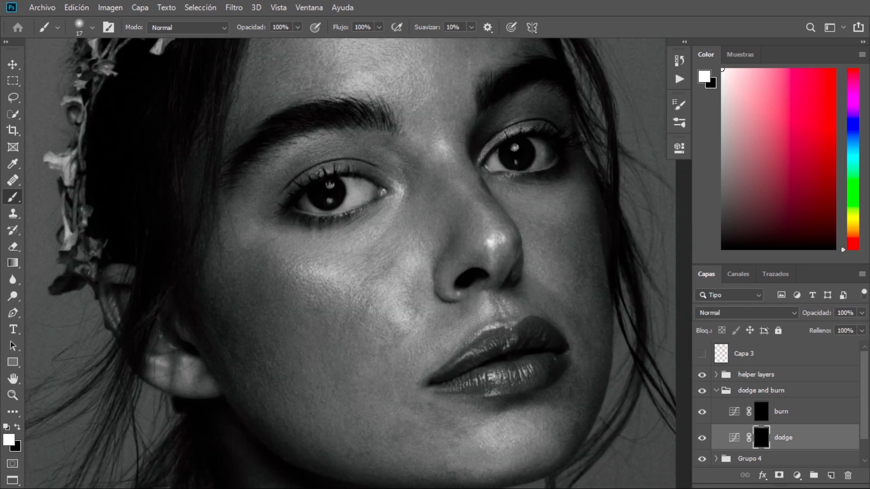
{"action": "left_click_drag", "start_coordinate": [345, 111], "coordinate": [367, 177]}
{"action": "left_click_drag", "start_coordinate": [429, 174], "coordinate": [379, 176]}
{"action": "left_click_drag", "start_coordinate": [395, 242], "coordinate": [342, 239]}
{"action": "left_click_drag", "start_coordinate": [375, 267], "coordinate": [368, 247]}
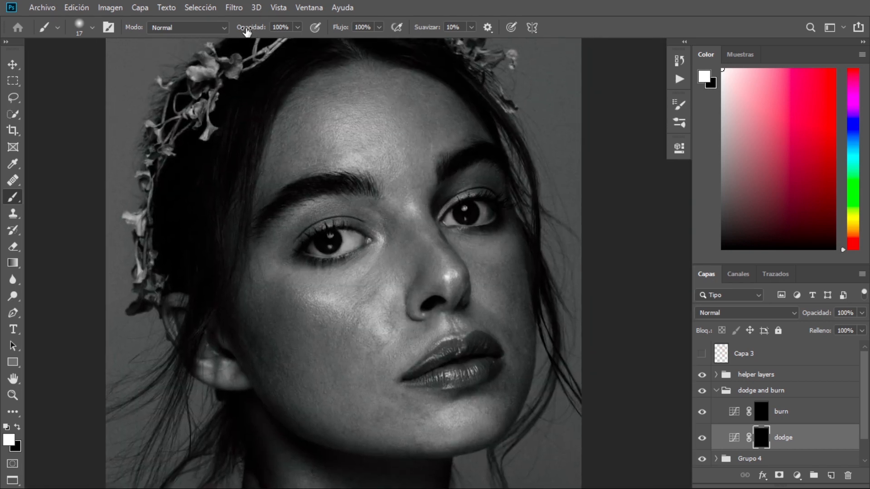
{"action": "left_click", "coordinate": [288, 25]}
{"action": "type", "text": "5"}
{"action": "right_click", "coordinate": [397, 251]}
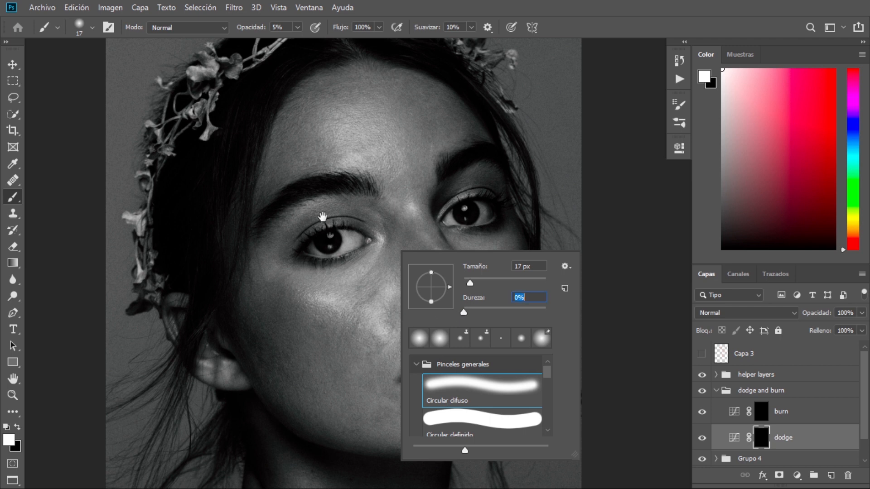
Set the brush size to 18 px for close-up work on the forehead.
{"action": "scroll", "coordinate": [380, 228], "scroll_direction": "up", "scroll_amount": 3}
{"action": "scroll", "coordinate": [378, 211], "scroll_direction": "up", "scroll_amount": 3, "text": "alt"}
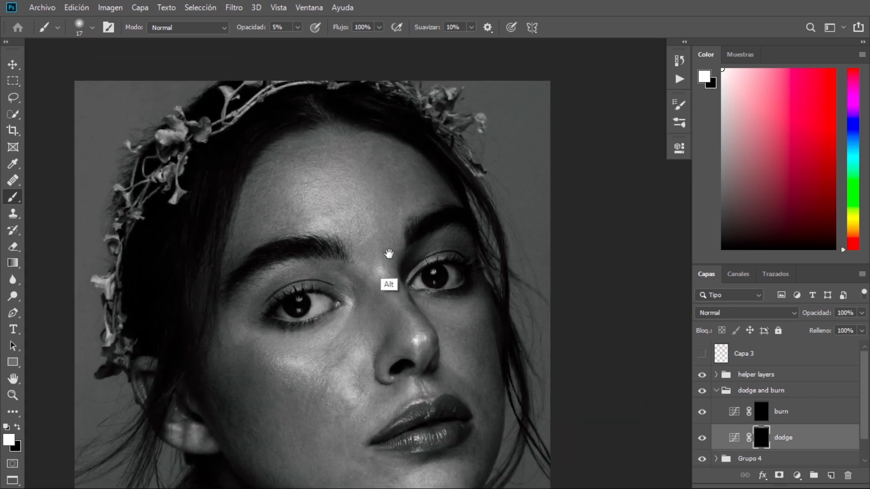
{"action": "scroll", "coordinate": [397, 255], "scroll_direction": "down", "scroll_amount": 3, "text": "alt"}
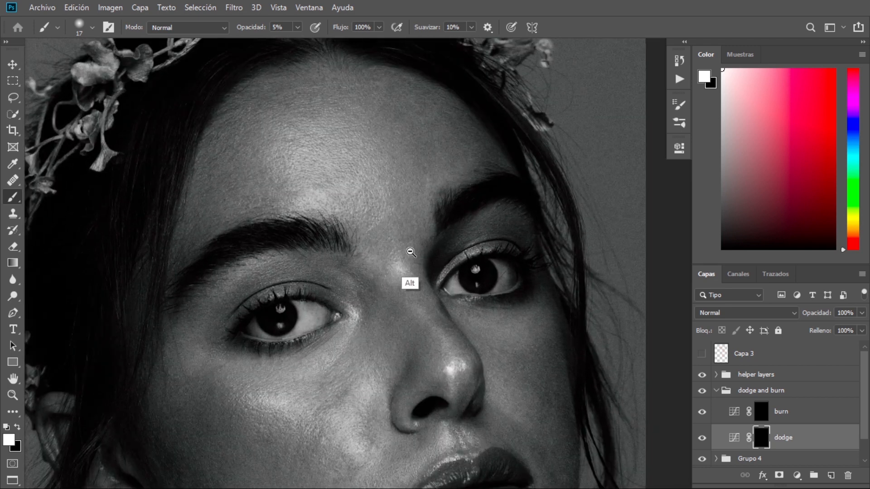
{"action": "scroll", "coordinate": [407, 243], "scroll_direction": "up", "scroll_amount": 1, "text": "alt"}
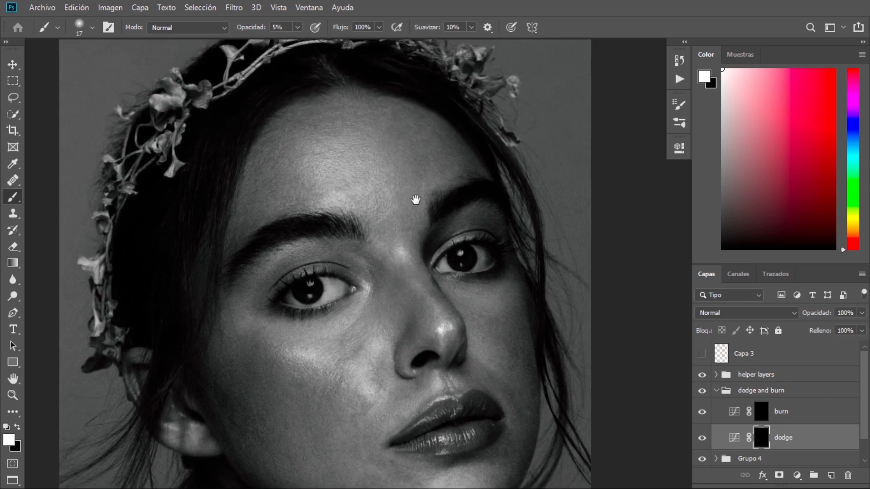
{"action": "right_click", "coordinate": [410, 221], "text": "alt"}
{"action": "left_click_drag", "start_coordinate": [404, 220], "coordinate": [404, 218], "text": "alt"}
{"action": "scroll", "coordinate": [504, 171], "scroll_direction": "up", "scroll_amount": 6, "text": "alt"}
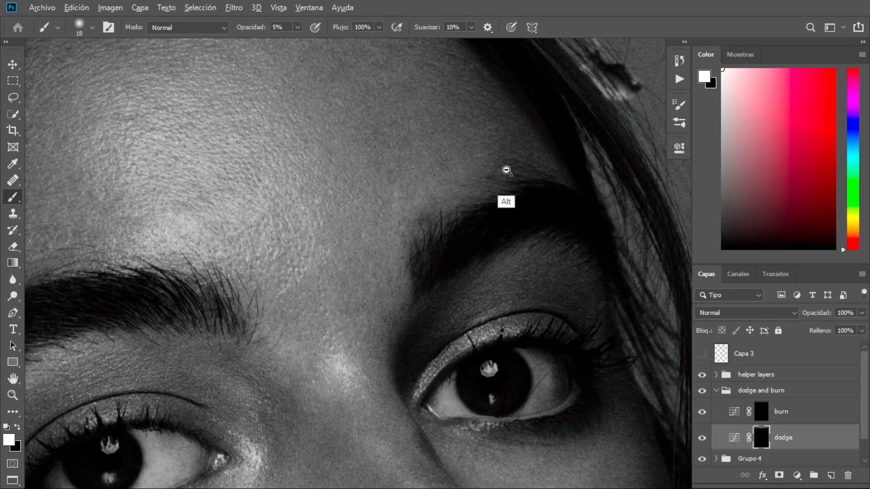
{"action": "scroll", "coordinate": [505, 171], "scroll_direction": "down", "scroll_amount": 6, "text": "alt"}
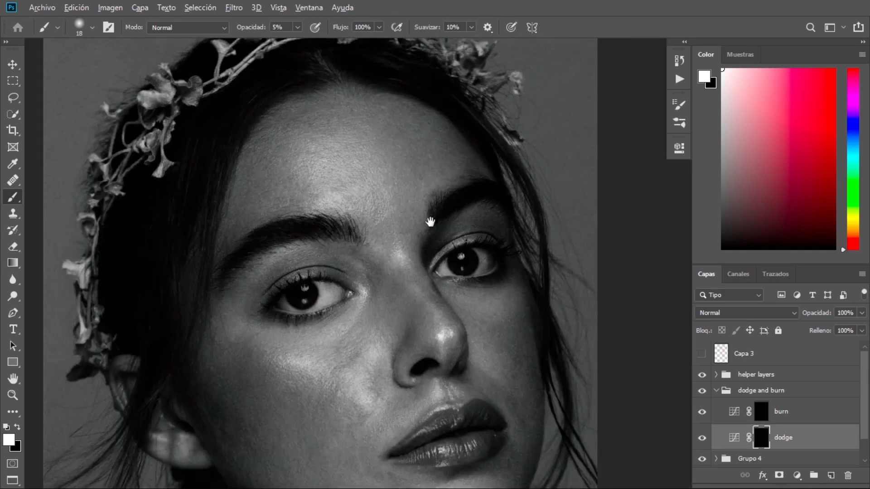
{"action": "scroll", "coordinate": [431, 222], "scroll_direction": "up", "scroll_amount": 2, "text": "alt"}
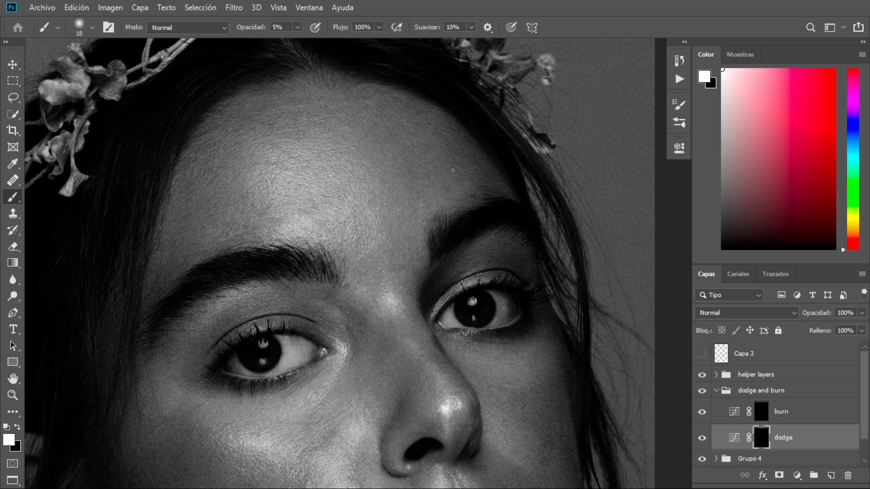
Lighten the small dark patches on the forehead by painting white on the dodge layer's mask.
{"action": "scroll", "coordinate": [419, 172], "scroll_direction": "up", "scroll_amount": 1}
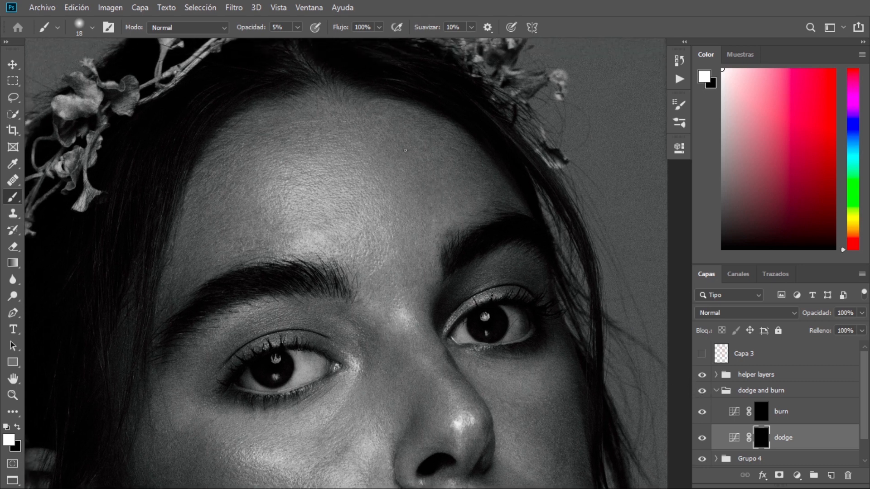
{"action": "scroll", "coordinate": [412, 172], "scroll_direction": "down", "scroll_amount": 2, "text": "alt"}
{"action": "scroll", "coordinate": [415, 184], "scroll_direction": "up", "scroll_amount": 1, "text": "alt"}
{"action": "scroll", "coordinate": [438, 195], "scroll_direction": "up", "scroll_amount": 1, "text": "alt"}
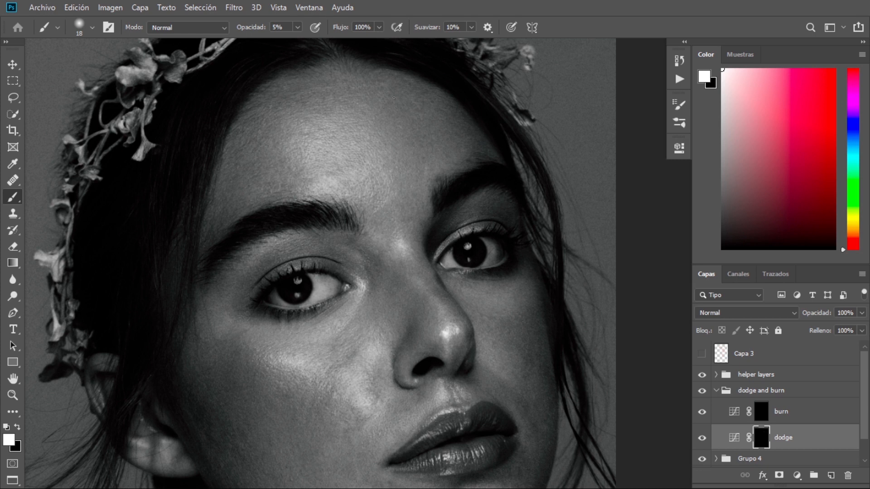
{"action": "mouse_move", "coordinate": [467, 192]}
{"action": "left_mouse_down"}
{"action": "mouse_move", "coordinate": [469, 179]}
{"action": "mouse_move", "coordinate": [445, 190]}
{"action": "mouse_move", "coordinate": [426, 223]}
{"action": "left_mouse_up"}
Darken bright spots on the forehead through the burn layer's mask, alternating with the dodge mask for the dark spots.
{"action": "key", "text": "alt+]"}
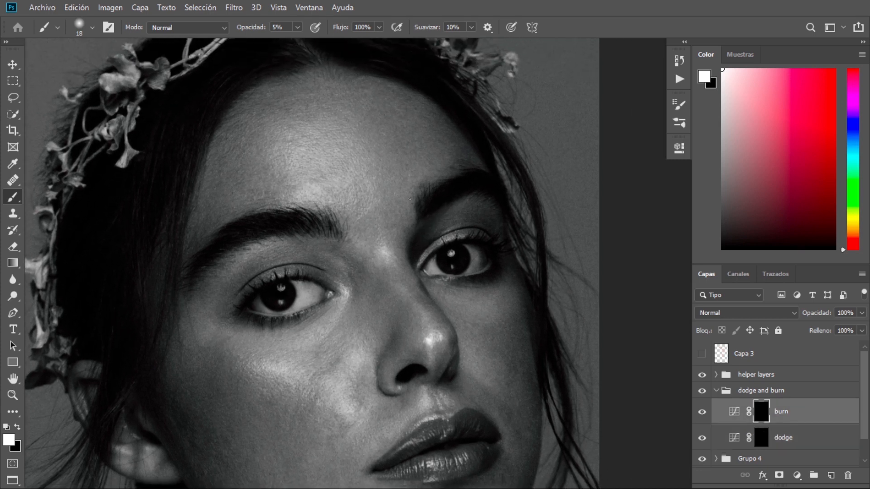
{"action": "mouse_move", "coordinate": [449, 224]}
{"action": "left_mouse_down"}
{"action": "mouse_move", "coordinate": [415, 224]}
{"action": "mouse_move", "coordinate": [458, 219]}
{"action": "mouse_move", "coordinate": [461, 227]}
{"action": "mouse_move", "coordinate": [465, 215]}
{"action": "mouse_move", "coordinate": [457, 231]}
{"action": "left_mouse_up"}
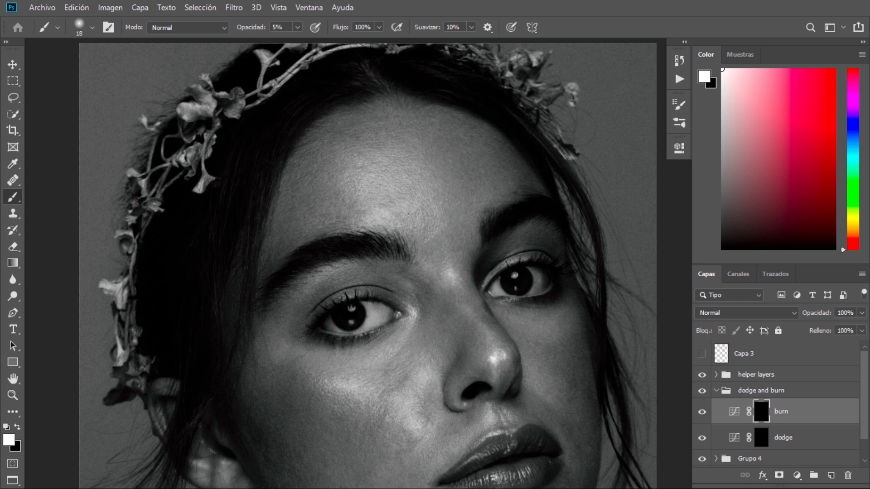
{"action": "left_click", "coordinate": [761, 437]}
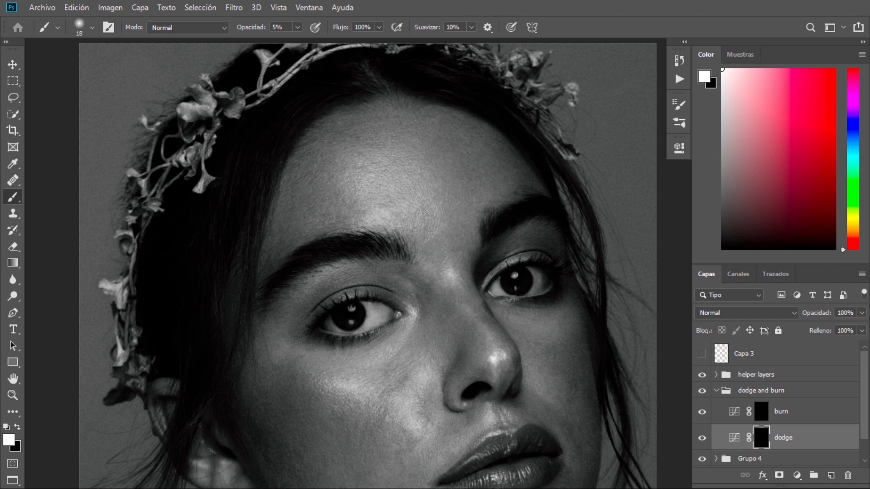
{"action": "left_click", "coordinate": [763, 417]}
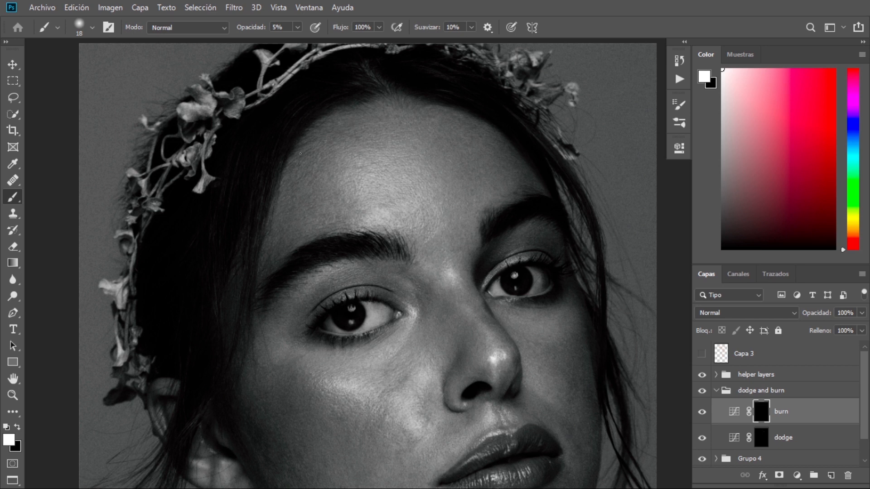
{"action": "key", "text": "alt+bracketleft"}
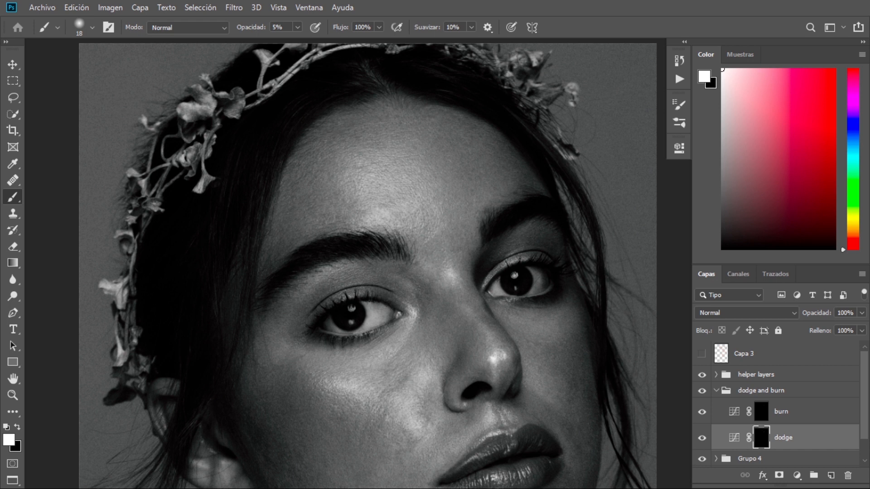
Even out the forehead between the hairline and the brows with faint strokes on the burn and dodge masks in turn.
{"action": "scroll", "coordinate": [413, 140], "scroll_direction": "down", "scroll_amount": 2}
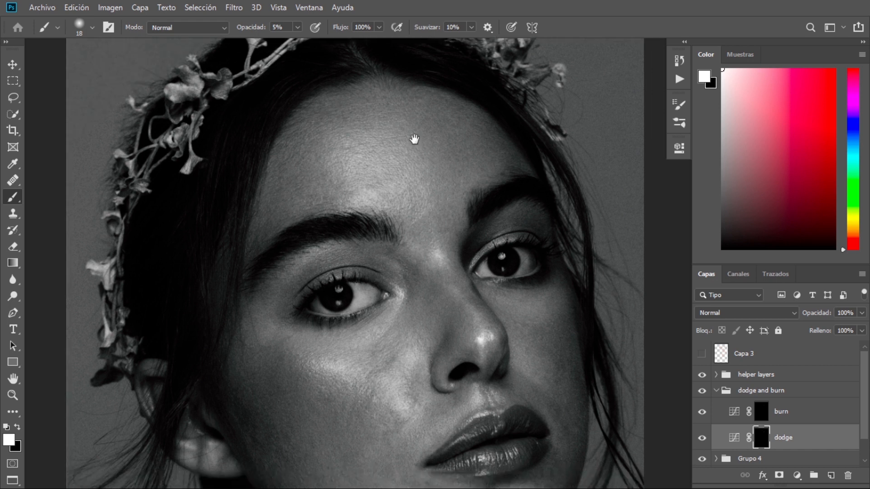
{"action": "key", "text": "alt+bracketright"}
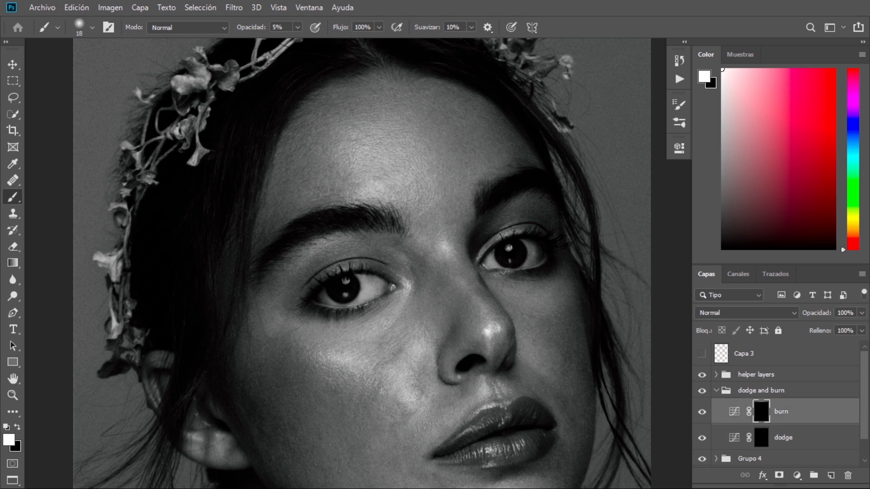
{"action": "left_click_drag", "start_coordinate": [426, 194], "coordinate": [450, 193]}
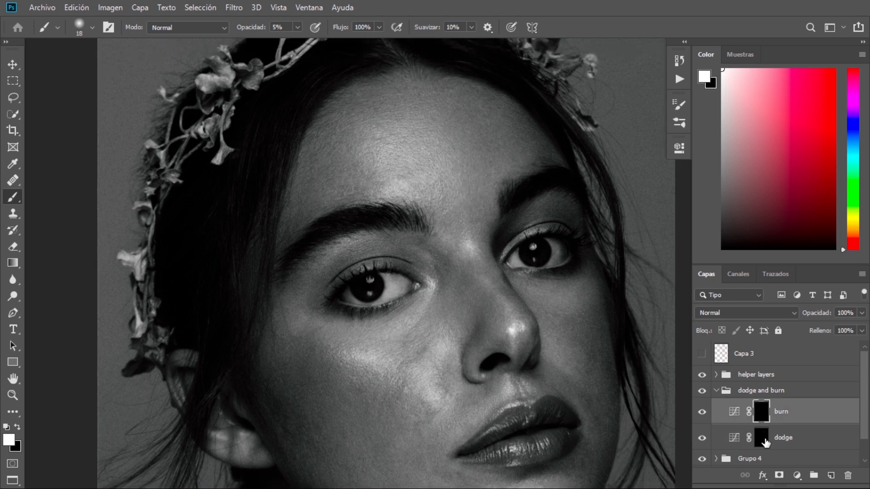
{"action": "key", "text": "alt+bracketleft"}
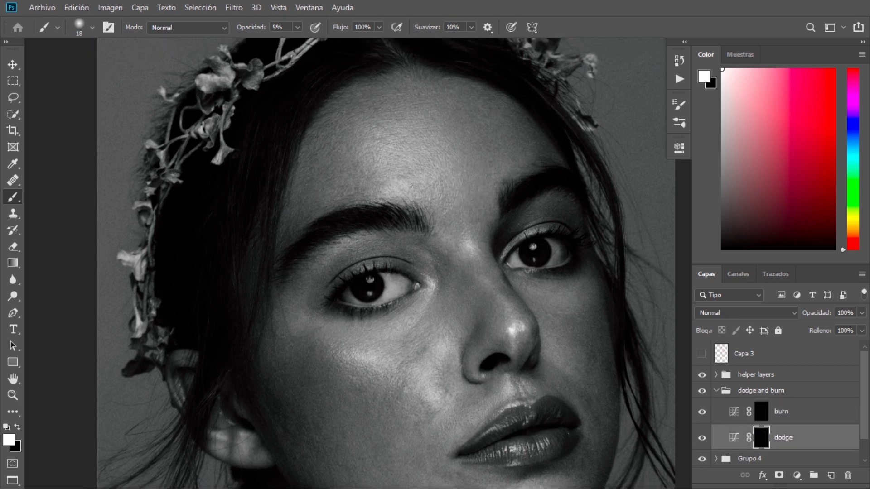
{"action": "mouse_move", "coordinate": [435, 195]}
{"action": "left_mouse_down"}
{"action": "mouse_move", "coordinate": [413, 192]}
{"action": "mouse_move", "coordinate": [410, 210]}
{"action": "left_mouse_up"}
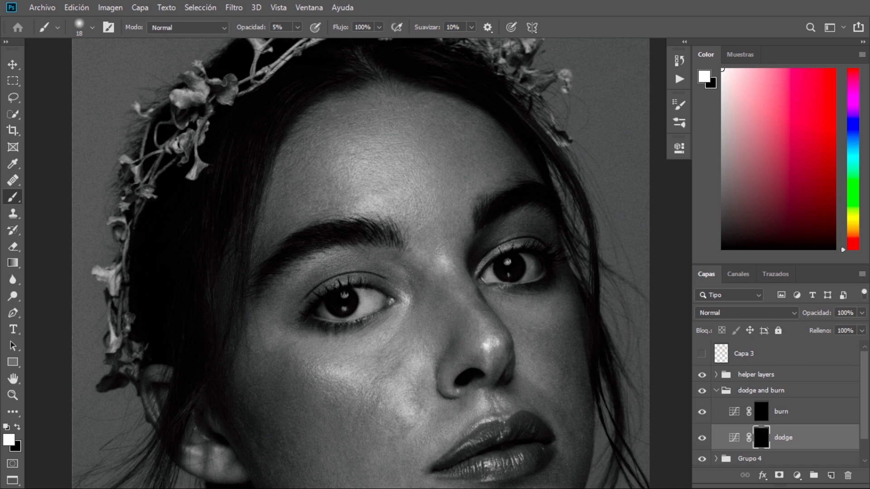
{"action": "left_click_drag", "start_coordinate": [436, 140], "coordinate": [418, 148]}
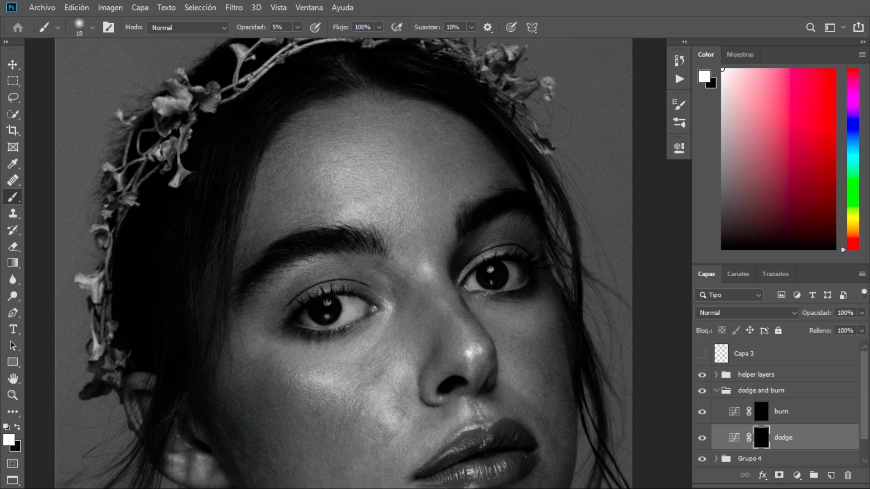
{"action": "left_click", "coordinate": [767, 416]}
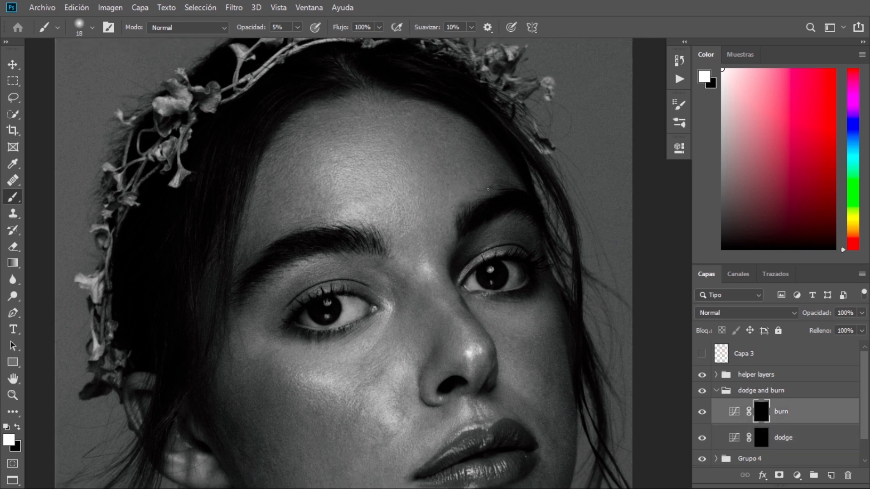
{"action": "scroll", "coordinate": [482, 202], "scroll_direction": "left", "scroll_amount": 5}
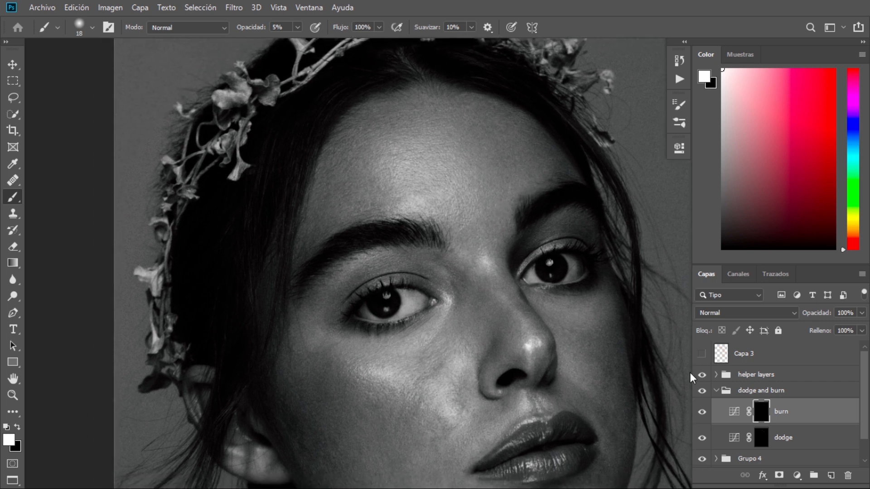
Target the dodge layer's mask, reset the foreground color to white and lighten the remaining dark areas of the forehead.
{"action": "left_click", "coordinate": [734, 411]}
{"action": "left_click", "coordinate": [761, 437]}
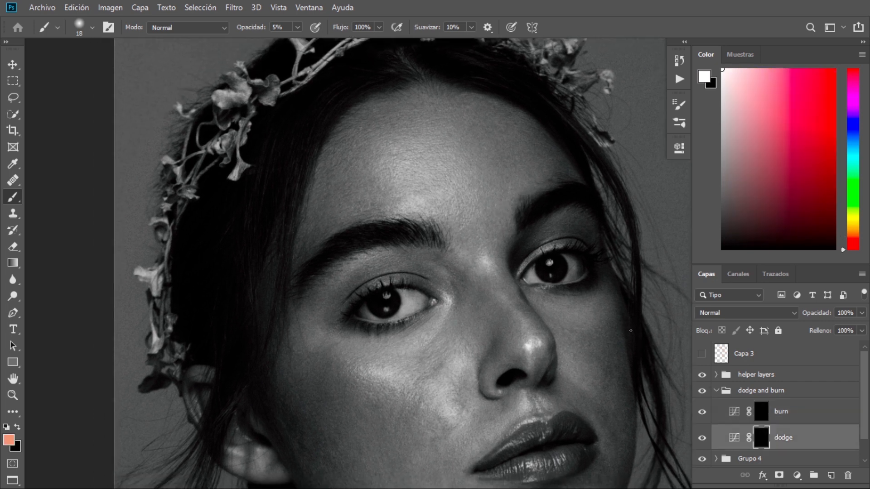
{"action": "key", "text": "d"}
{"action": "left_click_drag", "start_coordinate": [493, 125], "coordinate": [488, 159]}
{"action": "left_click_drag", "start_coordinate": [468, 213], "coordinate": [499, 204]}
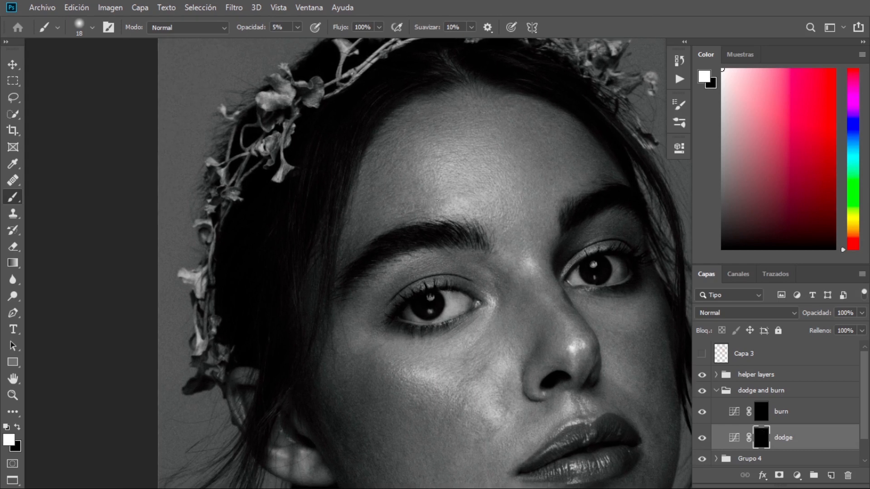
Switch to the burn layer's mask and compare the black-and-white portrait with and without the dodge and burn group.
{"action": "key", "text": "alt+]"}
{"action": "mouse_move", "coordinate": [421, 210]}
{"action": "left_mouse_down"}
{"action": "mouse_move", "coordinate": [389, 213]}
{"action": "mouse_move", "coordinate": [402, 184]}
{"action": "mouse_move", "coordinate": [392, 210]}
{"action": "left_mouse_up"}
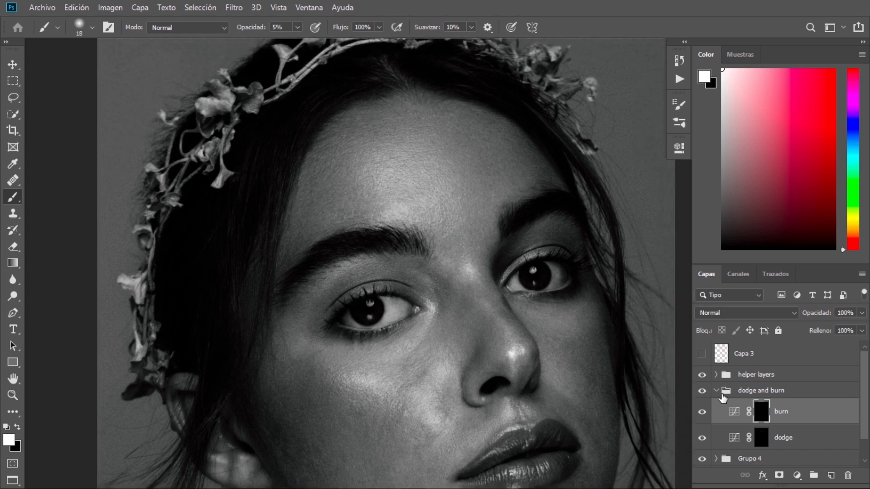
{"action": "left_click", "coordinate": [702, 390]}
{"action": "left_click", "coordinate": [702, 392]}
{"action": "left_click", "coordinate": [702, 391]}
{"action": "left_click", "coordinate": [702, 393]}
Target the dodge layer's mask again and look over the forehead, nose and cheeks for uneven tones.
{"action": "left_click", "coordinate": [761, 438]}
{"action": "mouse_move", "coordinate": [385, 123]}
{"action": "left_mouse_down"}
{"action": "mouse_move", "coordinate": [399, 136]}
{"action": "mouse_move", "coordinate": [349, 116]}
{"action": "left_mouse_up"}
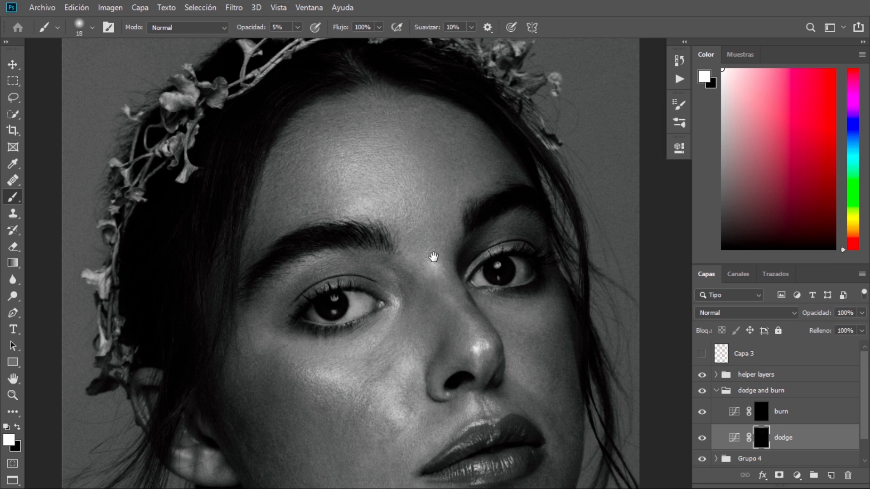
{"action": "left_click_drag", "start_coordinate": [425, 259], "coordinate": [444, 215]}
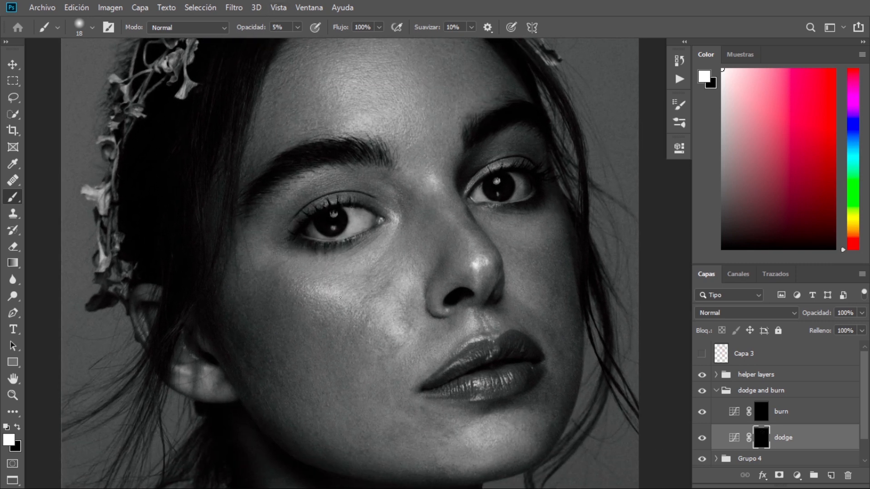
{"action": "left_click_drag", "start_coordinate": [382, 250], "coordinate": [374, 280]}
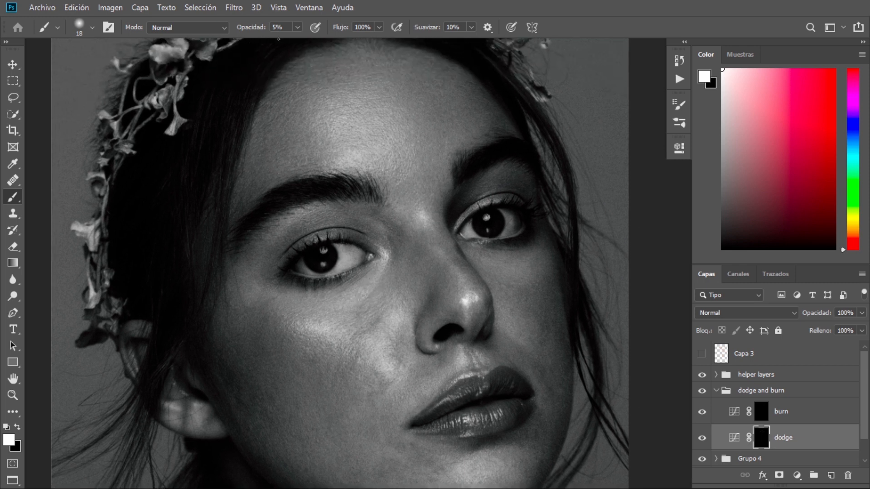
{"action": "left_click_drag", "start_coordinate": [419, 259], "coordinate": [372, 272]}
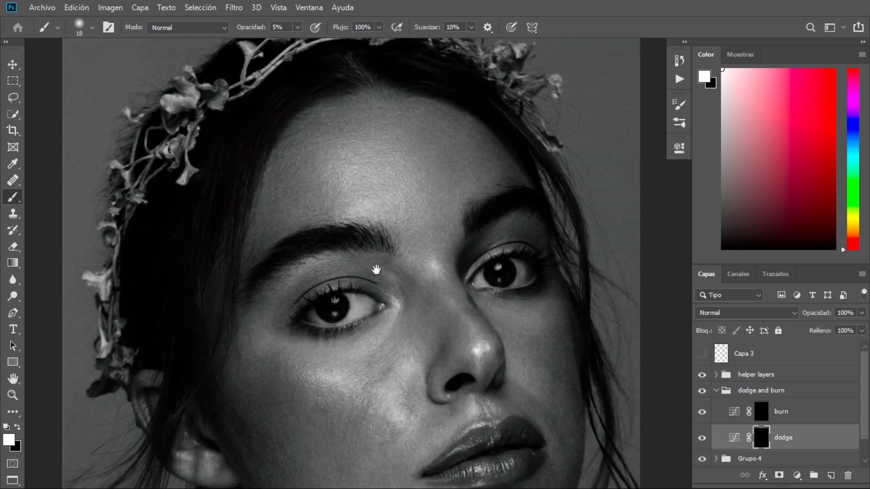
Hide the helper layers group and compare the color portrait with and without the dodge and burn group.
{"action": "left_click", "coordinate": [701, 375]}
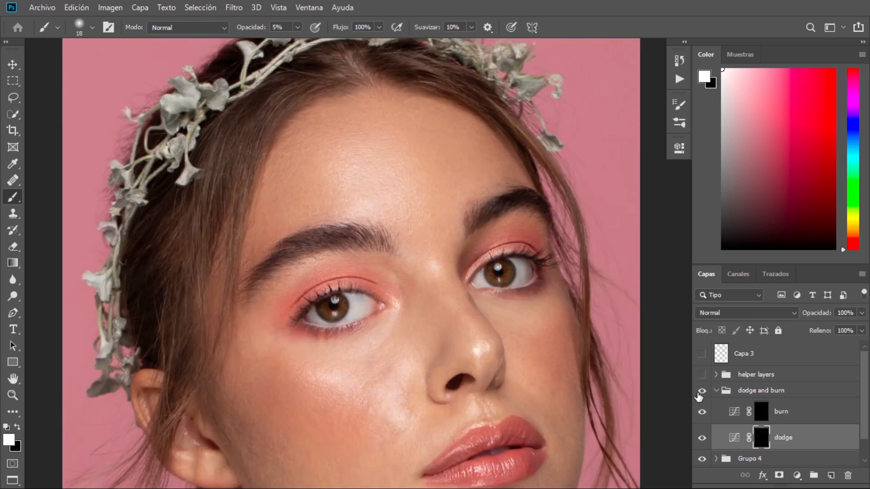
{"action": "left_click", "coordinate": [702, 392]}
{"action": "left_click", "coordinate": [702, 391]}
{"action": "left_click", "coordinate": [702, 392]}
{"action": "left_click", "coordinate": [703, 393]}
{"action": "left_click", "coordinate": [703, 393]}
{"action": "left_click", "coordinate": [701, 391]}
{"action": "left_click_drag", "start_coordinate": [429, 234], "coordinate": [442, 131]}
{"action": "left_click_drag", "start_coordinate": [458, 301], "coordinate": [439, 301]}
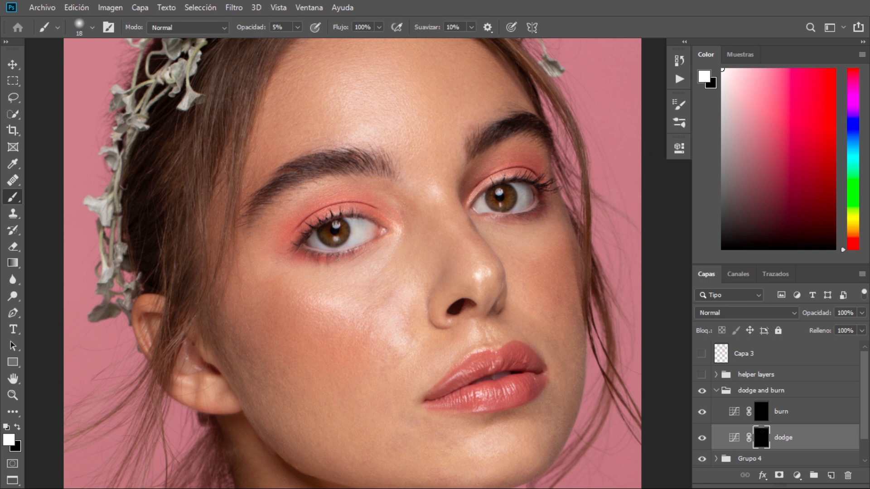
{"action": "left_click_drag", "start_coordinate": [372, 279], "coordinate": [372, 260]}
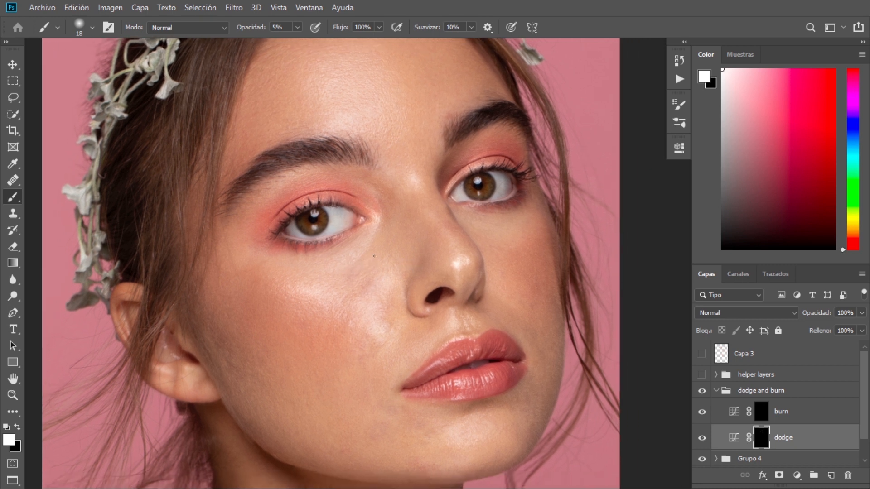
Examine the whole color portrait for uneven tones and turn the black-and-white helper layers group back on.
{"action": "key", "text": "z"}
{"action": "left_click_drag", "start_coordinate": [545, 170], "coordinate": [501, 280]}
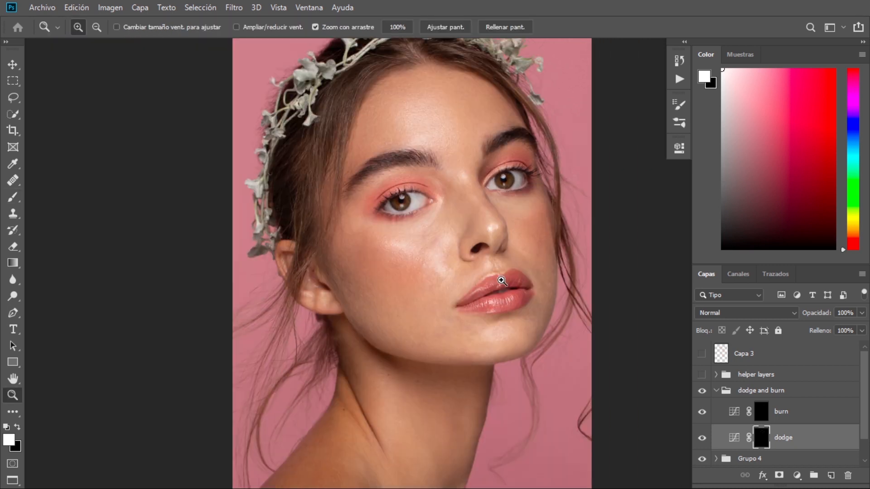
{"action": "left_click_drag", "start_coordinate": [403, 206], "coordinate": [372, 235]}
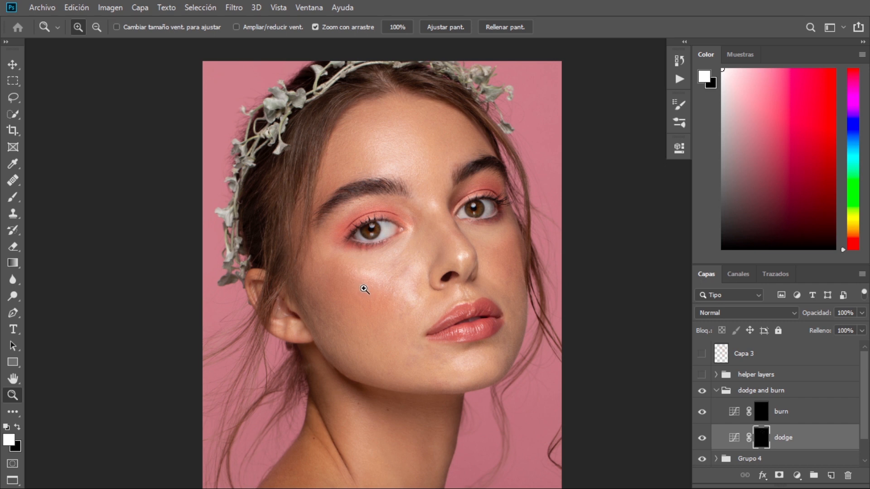
{"action": "key", "text": "r"}
{"action": "left_click_drag", "start_coordinate": [372, 297], "coordinate": [320, 342]}
{"action": "key", "text": "z"}
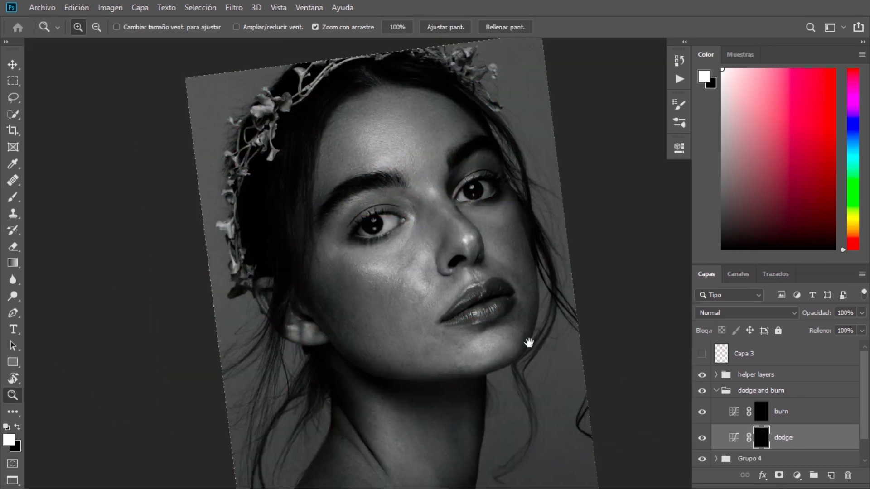
Set the brush size to 29 px and lighten the dark patches of the face on the dodge layer's mask.
{"action": "key", "text": "r"}
{"action": "mouse_move", "coordinate": [529, 344]}
{"action": "left_mouse_down"}
{"action": "mouse_move", "coordinate": [374, 317]}
{"action": "mouse_move", "coordinate": [378, 286]}
{"action": "left_mouse_up"}
{"action": "key", "text": "b"}
{"action": "right_click", "coordinate": [381, 277]}
{"action": "left_click", "coordinate": [381, 277]}
{"action": "scroll", "coordinate": [400, 242], "scroll_direction": "down", "scroll_amount": 2}
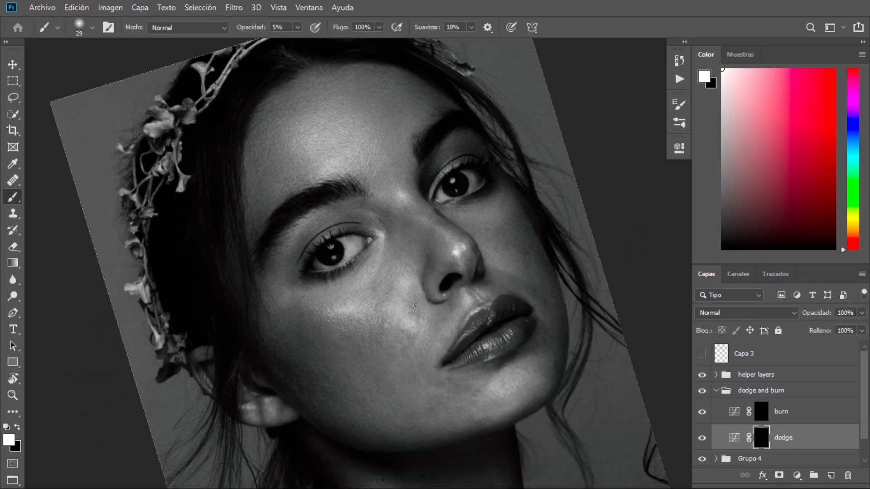
{"action": "scroll", "coordinate": [406, 241], "scroll_direction": "down", "scroll_amount": 4}
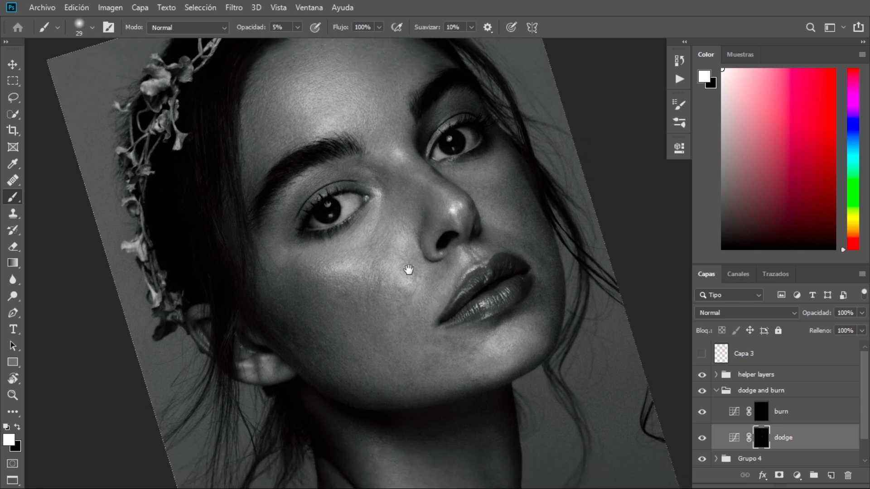
{"action": "left_click_drag", "start_coordinate": [413, 256], "coordinate": [424, 273]}
{"action": "key", "text": "r"}
{"action": "left_click_drag", "start_coordinate": [380, 385], "coordinate": [312, 324]}
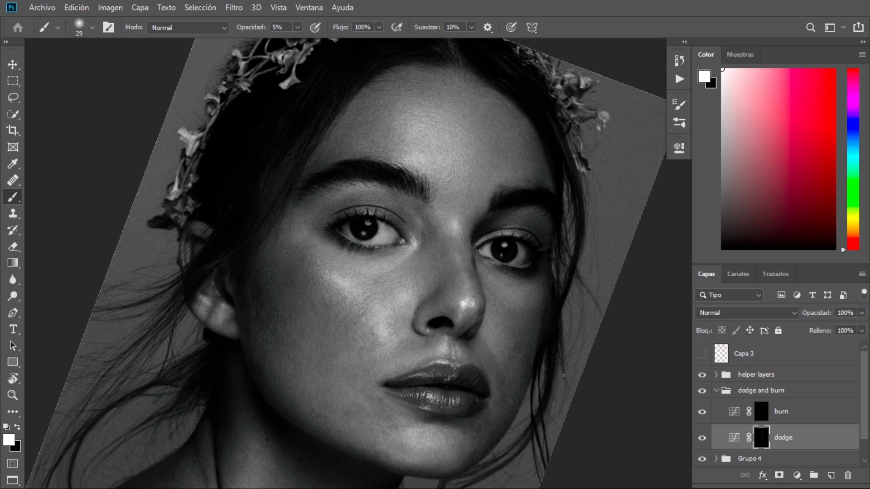
Switch to the burn layer's mask, tone down bright spots around the nose and cheek, and return to the dodge layer's mask.
{"action": "key", "text": "alt+bracketright"}
{"action": "left_click_drag", "start_coordinate": [440, 236], "coordinate": [494, 276]}
{"action": "left_click_drag", "start_coordinate": [366, 279], "coordinate": [361, 260]}
{"action": "left_click_drag", "start_coordinate": [537, 358], "coordinate": [523, 341]}
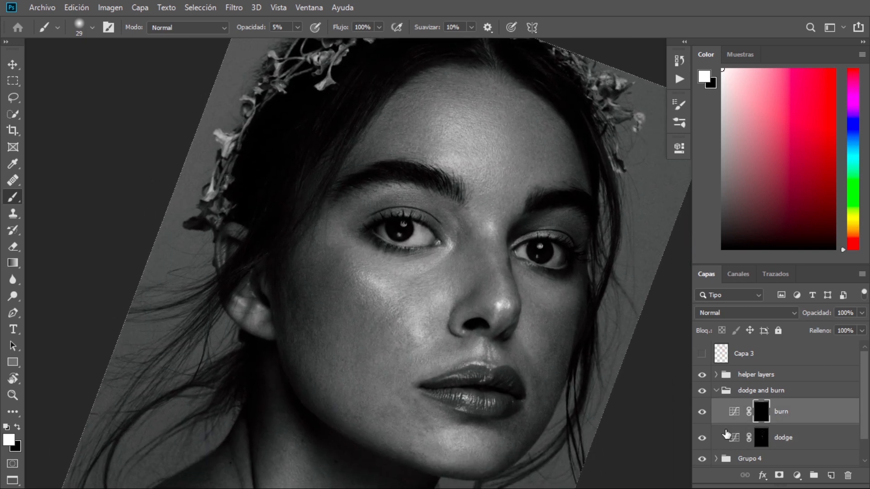
{"action": "key", "text": "alt+bracketleft"}
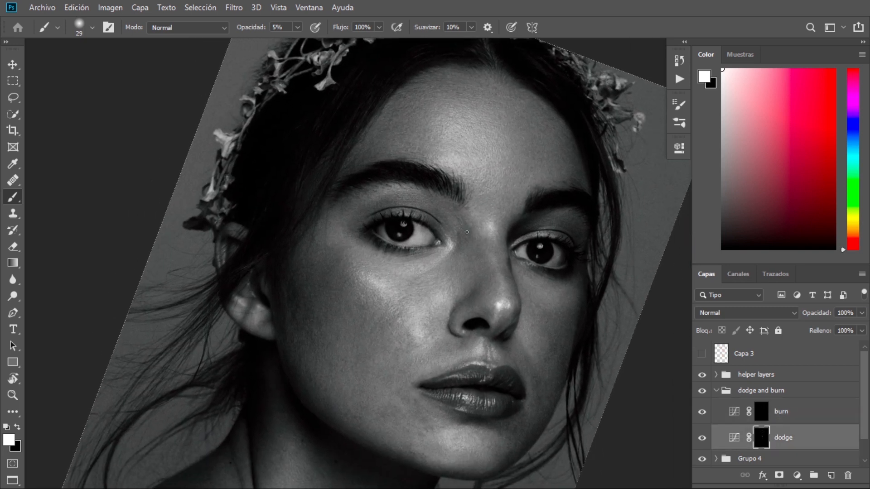
Lighten the dark area between the inner eye corner and the nose, alternating between the dodge and burn masks.
{"action": "left_click_drag", "start_coordinate": [459, 239], "coordinate": [436, 239]}
{"action": "scroll", "coordinate": [416, 217], "scroll_direction": "up", "scroll_amount": 2}
{"action": "mouse_move", "coordinate": [466, 272]}
{"action": "left_mouse_down"}
{"action": "mouse_move", "coordinate": [441, 279]}
{"action": "mouse_move", "coordinate": [506, 240]}
{"action": "left_mouse_up"}
{"action": "left_click", "coordinate": [761, 414]}
{"action": "scroll", "coordinate": [406, 357], "scroll_direction": "down", "scroll_amount": 1}
{"action": "key", "text": "alt+bracketleft"}
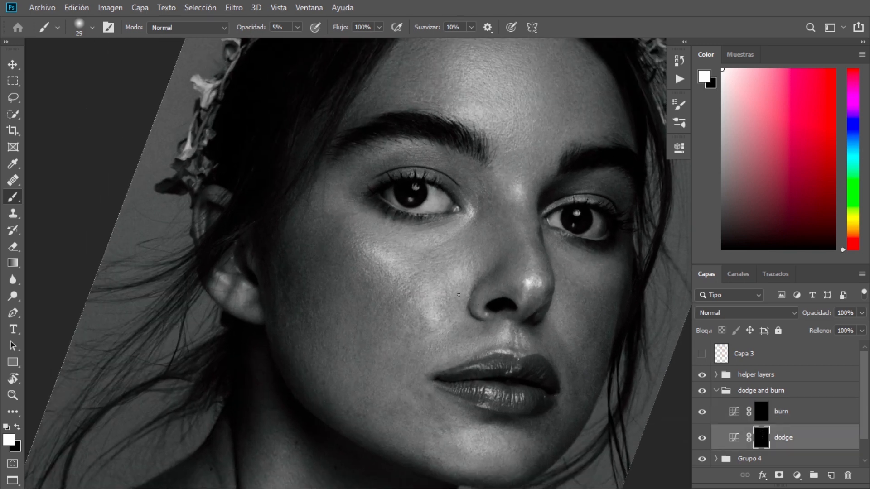
Even out the cheek beside the nose with soft strokes on the dodge mask, switching briefly to the burn mask.
{"action": "left_click_drag", "start_coordinate": [394, 305], "coordinate": [416, 296]}
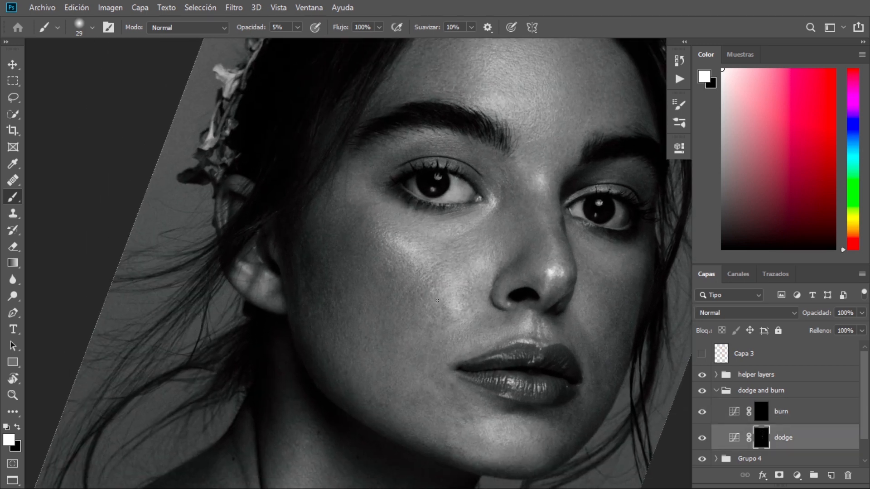
{"action": "mouse_move", "coordinate": [446, 265]}
{"action": "left_mouse_down"}
{"action": "mouse_move", "coordinate": [489, 285]}
{"action": "mouse_move", "coordinate": [469, 241]}
{"action": "mouse_move", "coordinate": [467, 258]}
{"action": "mouse_move", "coordinate": [415, 249]}
{"action": "left_mouse_up"}
{"action": "left_click", "coordinate": [765, 413]}
{"action": "key", "text": "alt+bracketleft"}
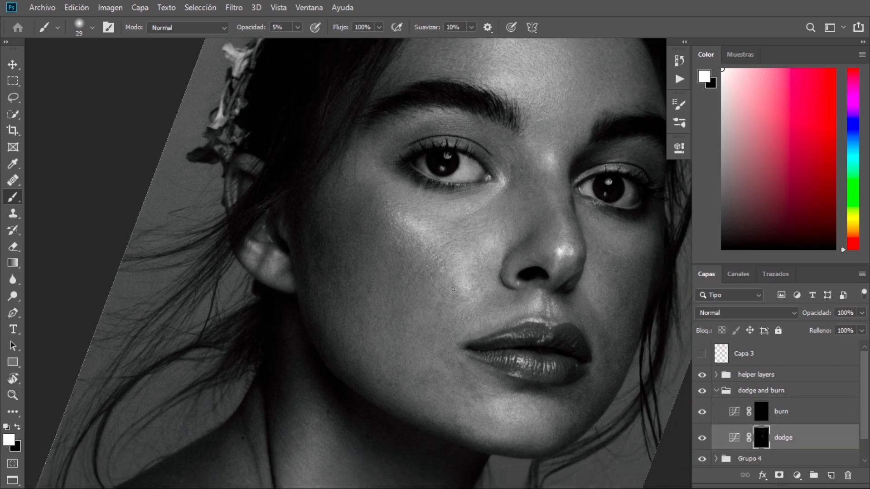
{"action": "left_click_drag", "start_coordinate": [512, 237], "coordinate": [492, 274]}
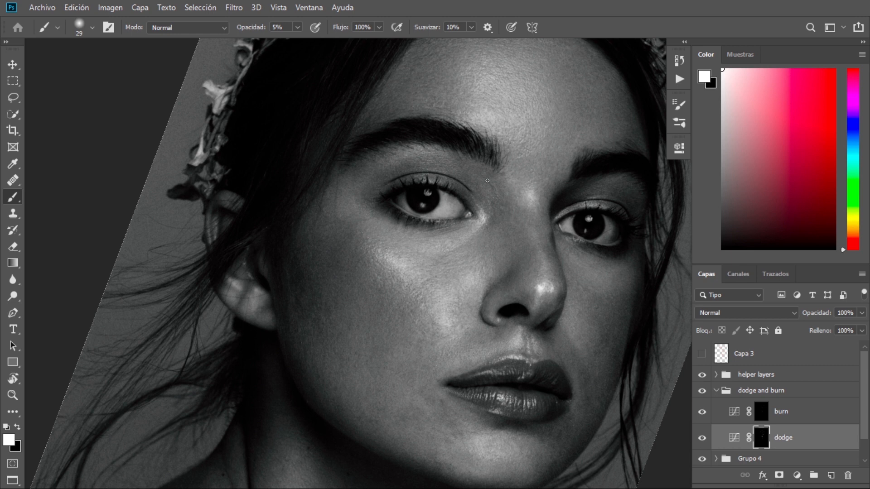
{"action": "left_click_drag", "start_coordinate": [436, 299], "coordinate": [487, 267]}
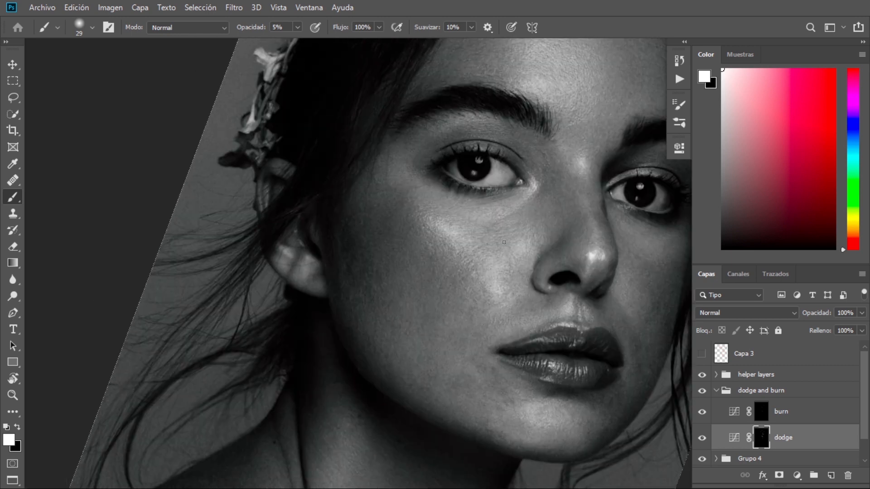
Tone down bright patches of the cheek and jaw on the burn mask and check the result in color without the helper layers.
{"action": "key", "text": "alt+bracketright"}
{"action": "left_click_drag", "start_coordinate": [528, 277], "coordinate": [483, 259]}
{"action": "left_click_drag", "start_coordinate": [455, 373], "coordinate": [476, 344]}
{"action": "key", "text": "alt+bracketleft"}
{"action": "left_click", "coordinate": [701, 374]}
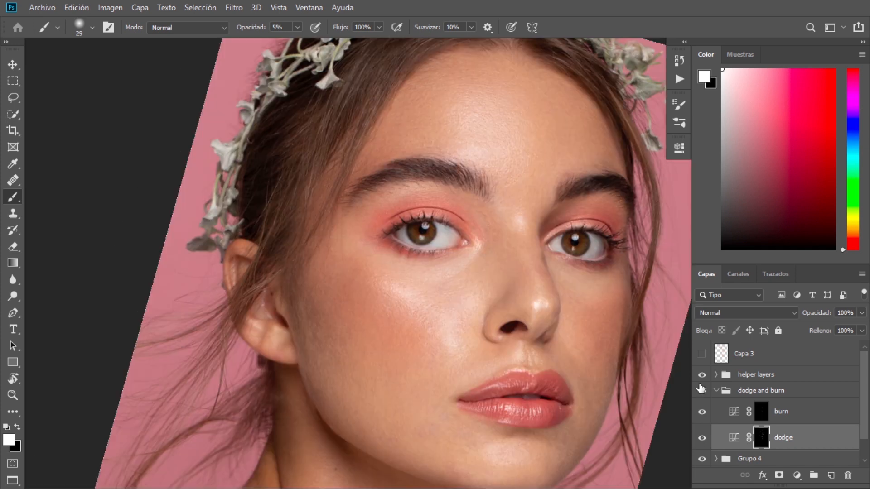
{"action": "left_click", "coordinate": [702, 374]}
Even out the narrow far-side cheek and the skin beside the mouth, alternating between the burn and dodge masks.
{"action": "left_click_drag", "start_coordinate": [513, 327], "coordinate": [388, 349]}
{"action": "mouse_move", "coordinate": [537, 239]}
{"action": "left_mouse_down"}
{"action": "mouse_move", "coordinate": [532, 258]}
{"action": "mouse_move", "coordinate": [483, 225]}
{"action": "left_mouse_up"}
{"action": "key", "text": "alt+bracketright"}
{"action": "key", "text": "alt+bracketleft"}
{"action": "left_click_drag", "start_coordinate": [526, 298], "coordinate": [535, 284]}
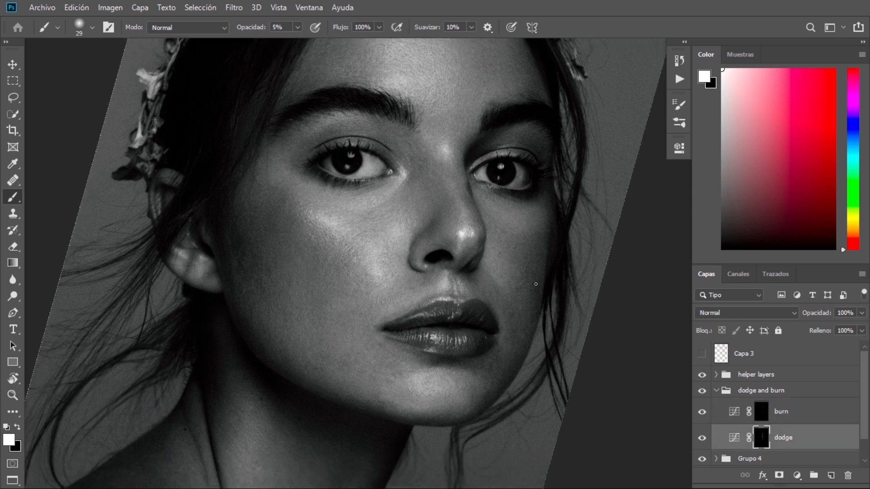
{"action": "left_click", "coordinate": [741, 410]}
{"action": "key", "text": "alt+bracketleft"}
{"action": "scroll", "coordinate": [500, 283], "scroll_direction": "up", "scroll_amount": 2}
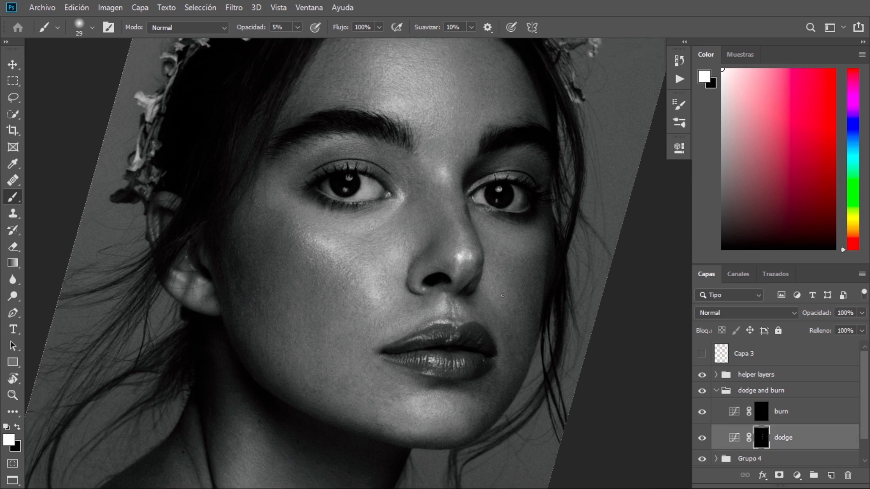
{"action": "left_click_drag", "start_coordinate": [530, 338], "coordinate": [538, 324]}
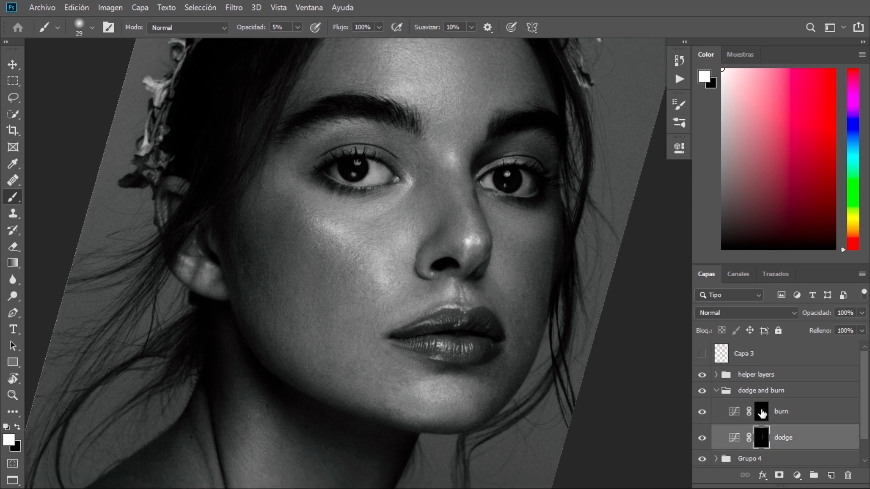
Lighten the dark patches of the forehead above the far eyebrow and of the near cheek on the dodge mask.
{"action": "left_click_drag", "start_coordinate": [434, 194], "coordinate": [506, 238]}
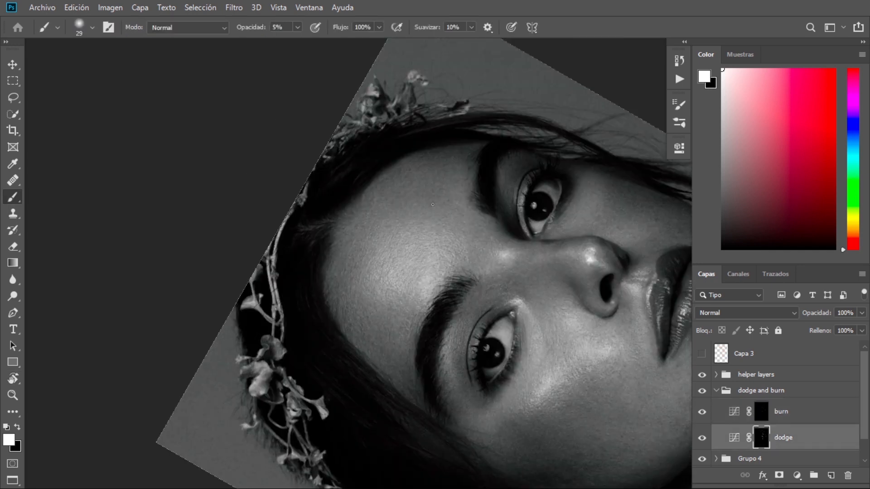
{"action": "left_click_drag", "start_coordinate": [433, 204], "coordinate": [453, 176]}
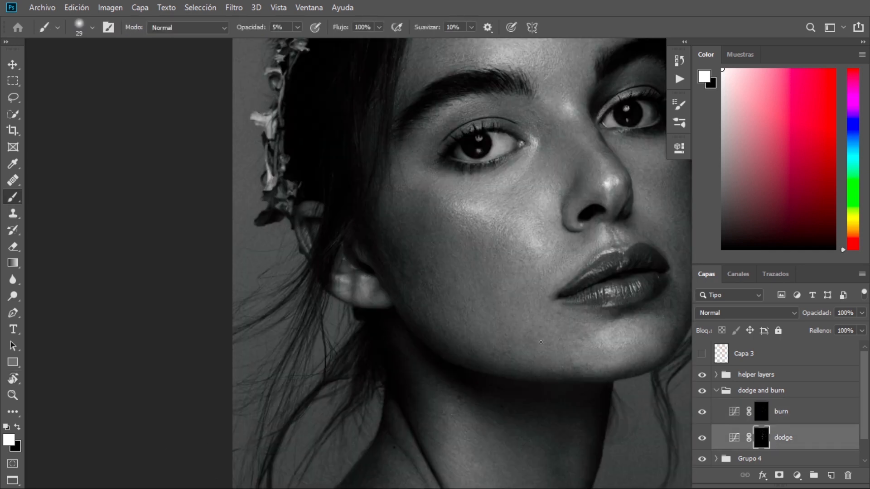
{"action": "left_click_drag", "start_coordinate": [503, 266], "coordinate": [475, 277]}
Even out the near cheek and jawline by alternating between the burn and dodge masks.
{"action": "left_click", "coordinate": [760, 413]}
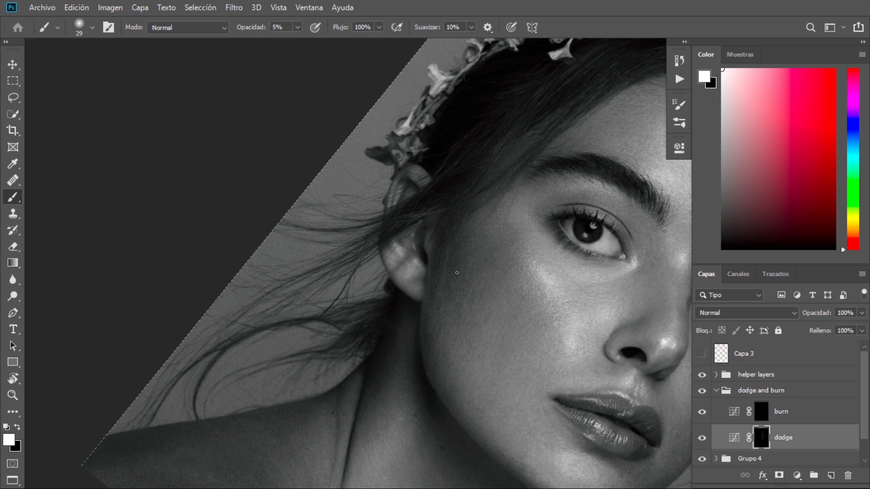
{"action": "key", "text": "alt+bracketright"}
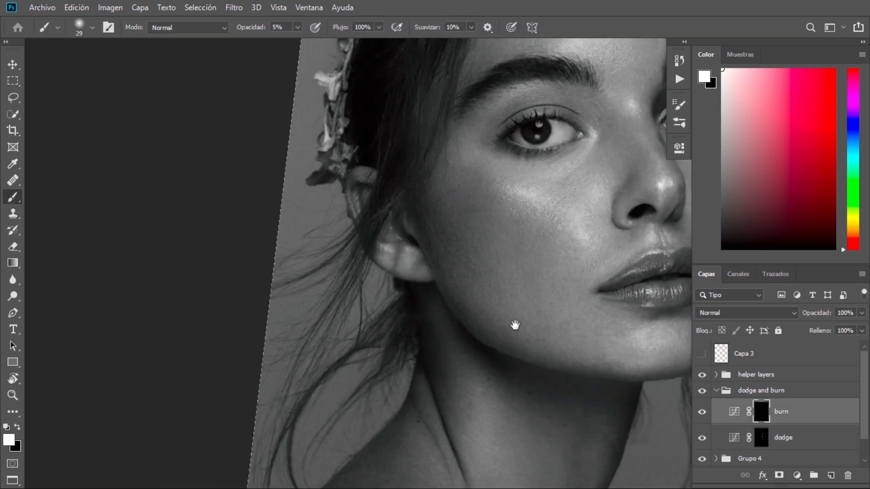
{"action": "key", "text": "alt+bracketleft"}
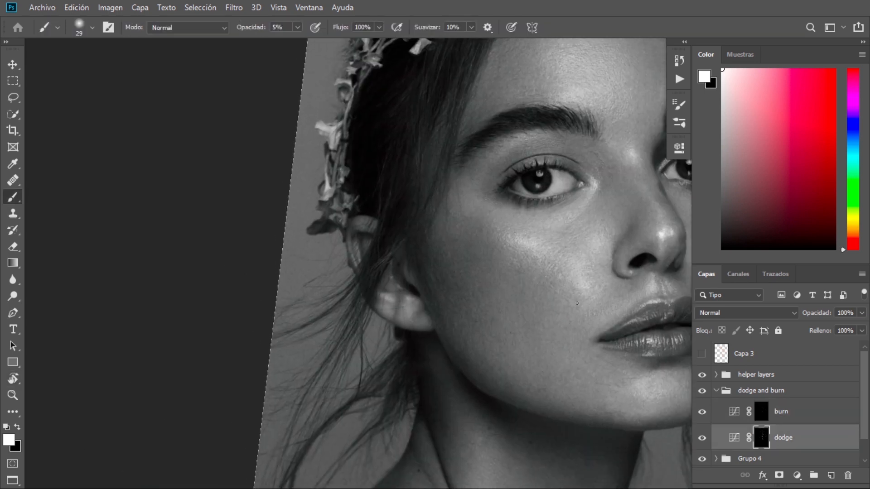
{"action": "key", "text": "alt+bracketright"}
{"action": "key", "text": "alt+bracketleft"}
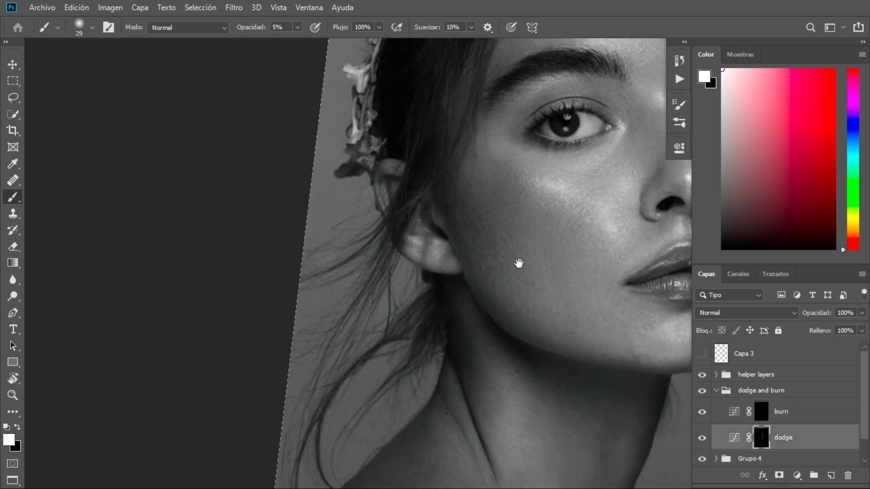
{"action": "left_click_drag", "start_coordinate": [629, 324], "coordinate": [532, 313]}
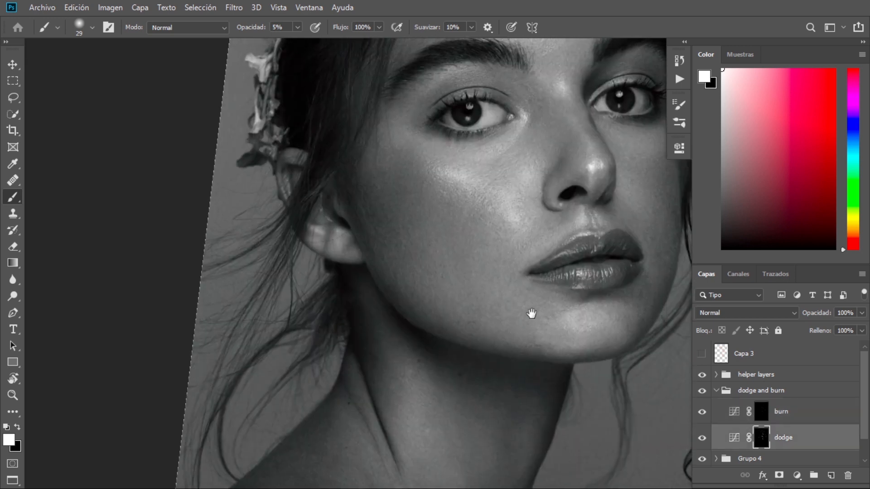
Balance the tones around the nose and between the eyebrows, alternating between the burn and dodge masks.
{"action": "key", "text": "alt+bracketright"}
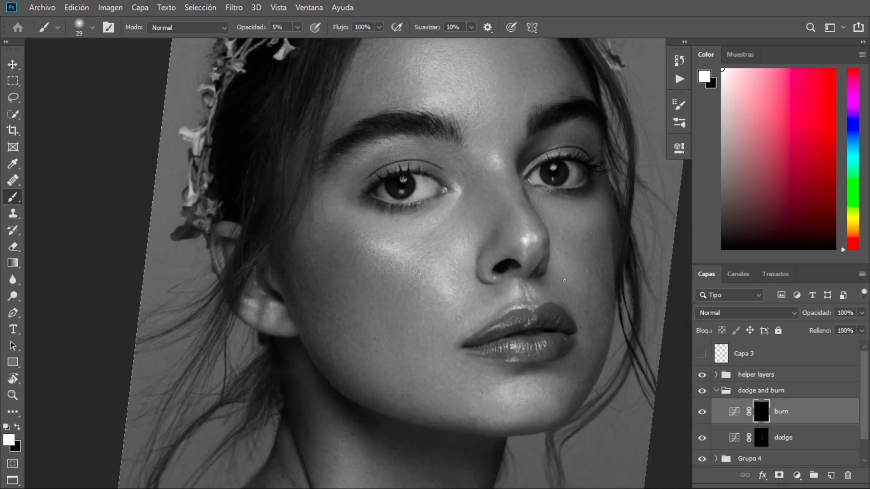
{"action": "key", "text": "alt+bracketleft"}
{"action": "mouse_move", "coordinate": [469, 246]}
{"action": "left_mouse_down"}
{"action": "mouse_move", "coordinate": [477, 261]}
{"action": "mouse_move", "coordinate": [448, 367]}
{"action": "left_mouse_up"}
{"action": "key", "text": "alt+bracketright"}
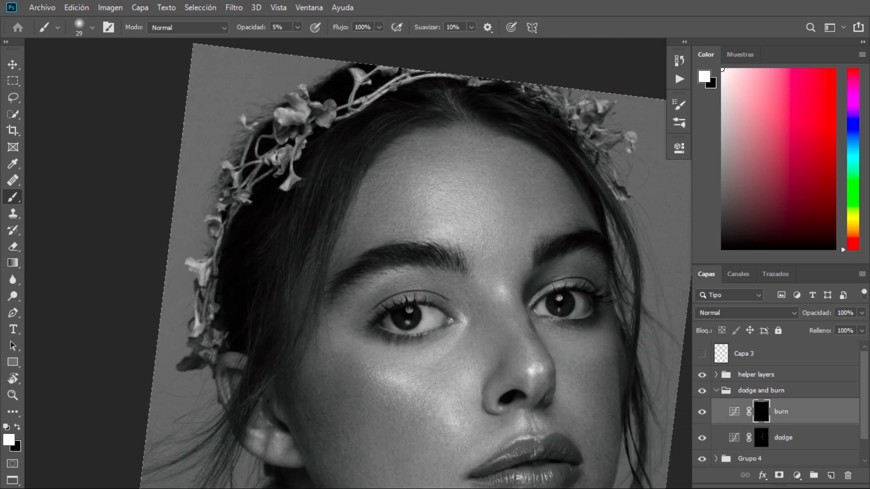
{"action": "left_click_drag", "start_coordinate": [522, 456], "coordinate": [556, 292]}
{"action": "scroll", "coordinate": [528, 361], "scroll_direction": "down", "scroll_amount": 3}
Hide and show the helper layers group to examine the retouched skin in color, and target the dodge layer's mask again.
{"action": "left_click", "coordinate": [701, 374]}
{"action": "mouse_move", "coordinate": [528, 361]}
{"action": "left_mouse_down"}
{"action": "mouse_move", "coordinate": [517, 318]}
{"action": "mouse_move", "coordinate": [522, 289]}
{"action": "mouse_move", "coordinate": [553, 353]}
{"action": "left_mouse_up"}
{"action": "left_click", "coordinate": [701, 375]}
{"action": "scroll", "coordinate": [530, 317], "scroll_direction": "up", "scroll_amount": 2}
{"action": "key", "text": "r"}
{"action": "scroll", "coordinate": [522, 289], "scroll_direction": "up", "scroll_amount": 4}
{"action": "scroll", "coordinate": [553, 353], "scroll_direction": "down", "scroll_amount": 2}
{"action": "key", "text": "alt+bracketleft"}
{"action": "left_click", "coordinate": [702, 375]}
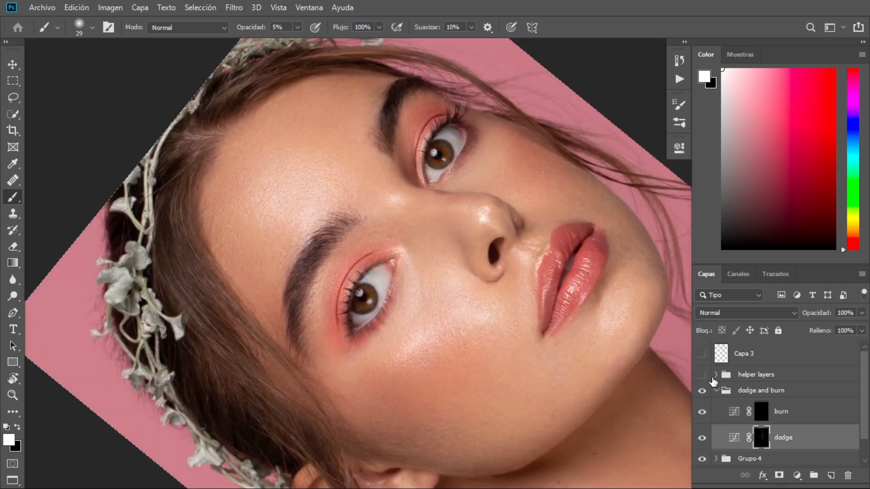
{"action": "left_click", "coordinate": [702, 375]}
Even out the skin below the near eye and beside the mouth, ending on the dodge mask.
{"action": "key", "text": "alt+bracketright"}
{"action": "key", "text": "alt+bracketleft"}
{"action": "key", "text": "Escape"}
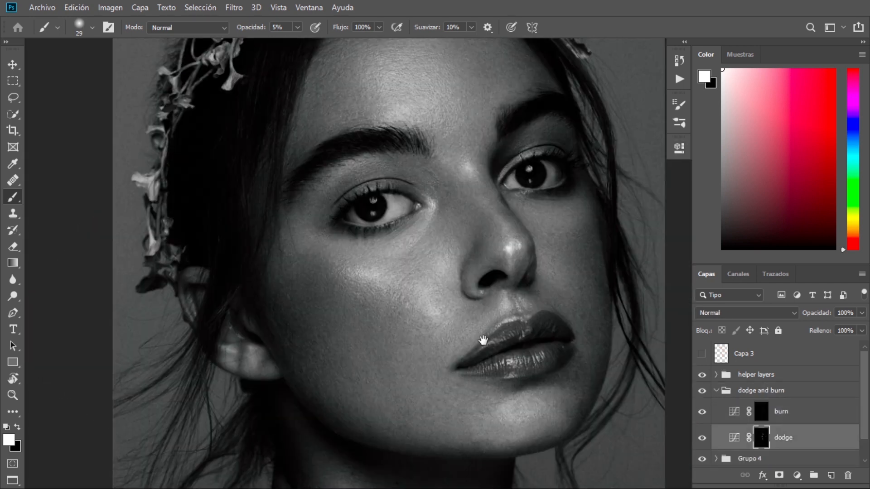
{"action": "key", "text": "alt+bracketright"}
{"action": "key", "text": "alt+bracketleft"}
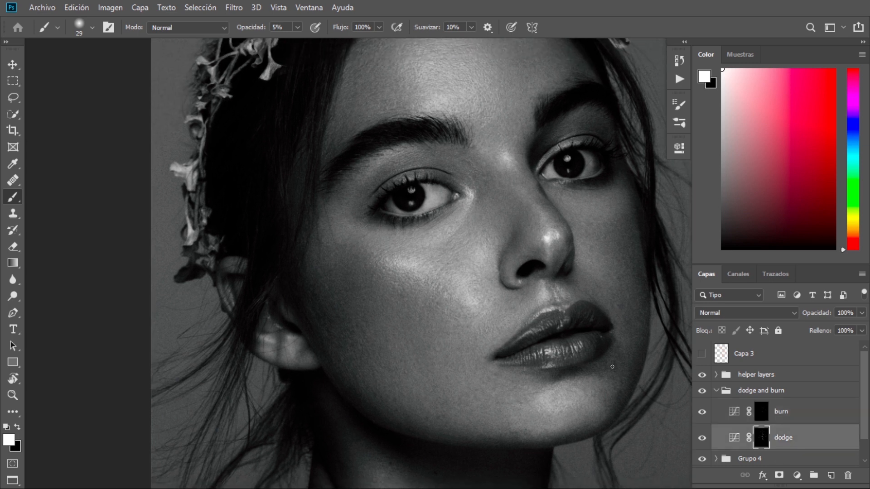
{"action": "left_click_drag", "start_coordinate": [433, 231], "coordinate": [443, 259]}
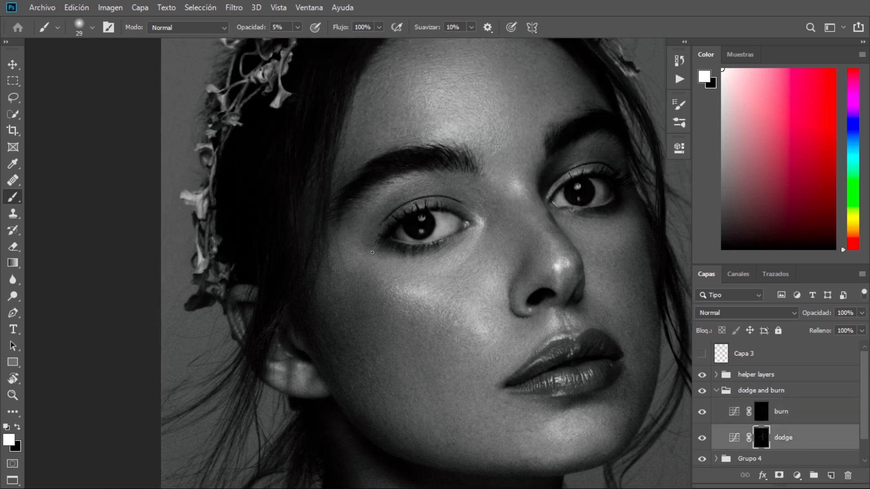
{"action": "left_click_drag", "start_coordinate": [505, 183], "coordinate": [446, 251]}
{"action": "mouse_move", "coordinate": [497, 393]}
{"action": "left_mouse_down"}
{"action": "mouse_move", "coordinate": [472, 291]}
{"action": "mouse_move", "coordinate": [472, 363]}
{"action": "mouse_move", "coordinate": [492, 330]}
{"action": "mouse_move", "coordinate": [515, 324]}
{"action": "left_mouse_up"}
Smooth the tones of the chin and lower cheek with strokes on the dodge and burn masks.
{"action": "key", "text": "alt+bracketright"}
{"action": "key", "text": "alt+bracketleft"}
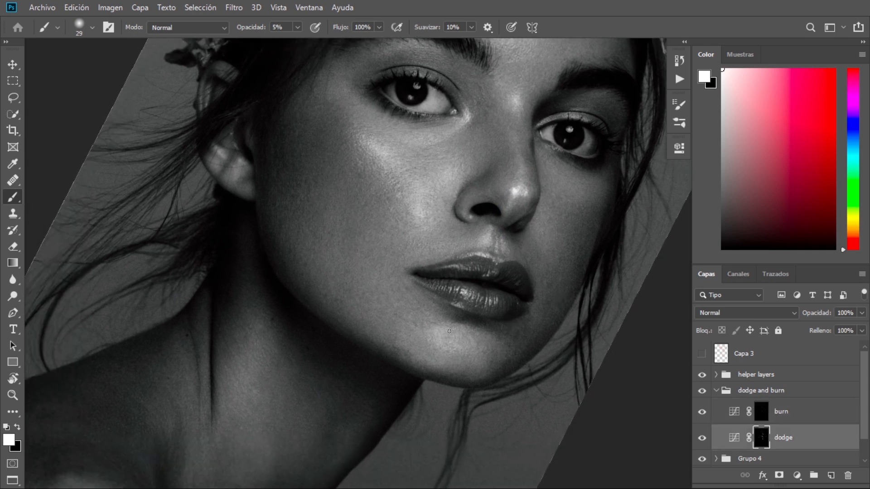
{"action": "mouse_move", "coordinate": [465, 292]}
{"action": "left_mouse_down"}
{"action": "mouse_move", "coordinate": [491, 287]}
{"action": "mouse_move", "coordinate": [526, 312]}
{"action": "mouse_move", "coordinate": [477, 357]}
{"action": "left_mouse_up"}
{"action": "left_click_drag", "start_coordinate": [483, 271], "coordinate": [514, 292]}
{"action": "key", "text": "alt+bracketright"}
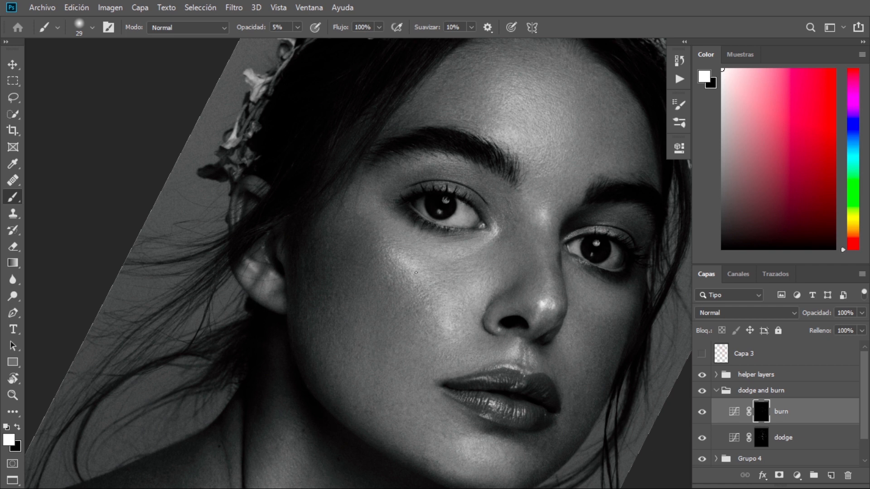
{"action": "key", "text": "alt+bracketleft"}
{"action": "left_click_drag", "start_coordinate": [448, 377], "coordinate": [466, 339]}
Balance the remaining uneven tones around the nose and mouth, switching from the burn mask back to the dodge mask.
{"action": "key", "text": "alt+bracketright"}
{"action": "mouse_move", "coordinate": [542, 358]}
{"action": "left_mouse_down"}
{"action": "mouse_move", "coordinate": [510, 311]}
{"action": "mouse_move", "coordinate": [544, 267]}
{"action": "left_mouse_up"}
{"action": "key", "text": "alt+bracketleft"}
{"action": "mouse_move", "coordinate": [461, 300]}
{"action": "left_mouse_down"}
{"action": "mouse_move", "coordinate": [468, 344]}
{"action": "mouse_move", "coordinate": [477, 349]}
{"action": "left_mouse_up"}
{"action": "key", "text": "Escape"}
{"action": "left_click_drag", "start_coordinate": [468, 190], "coordinate": [454, 317]}
Check the face in color with the helper layers group hidden, and show the group again.
{"action": "left_click", "coordinate": [701, 374]}
{"action": "mouse_move", "coordinate": [493, 350]}
{"action": "left_mouse_down"}
{"action": "mouse_move", "coordinate": [441, 350]}
{"action": "mouse_move", "coordinate": [483, 343]}
{"action": "left_mouse_up"}
{"action": "left_click_drag", "start_coordinate": [471, 281], "coordinate": [464, 346]}
{"action": "left_click", "coordinate": [702, 375]}
{"action": "left_click_drag", "start_coordinate": [471, 226], "coordinate": [446, 252]}
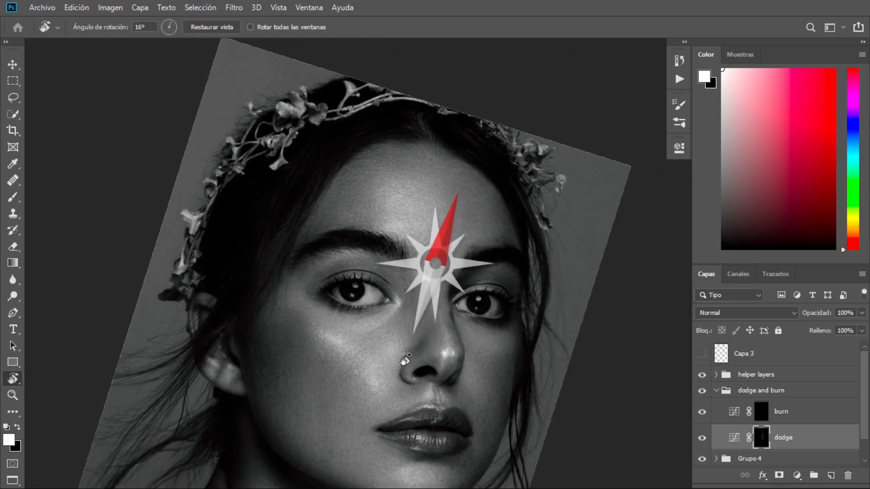
Focus on the near cheek, collapse the helper layers group and target the dodge layer's mask again.
{"action": "scroll", "coordinate": [485, 394], "scroll_direction": "up", "scroll_amount": 5}
{"action": "left_click_drag", "start_coordinate": [485, 394], "coordinate": [453, 317]}
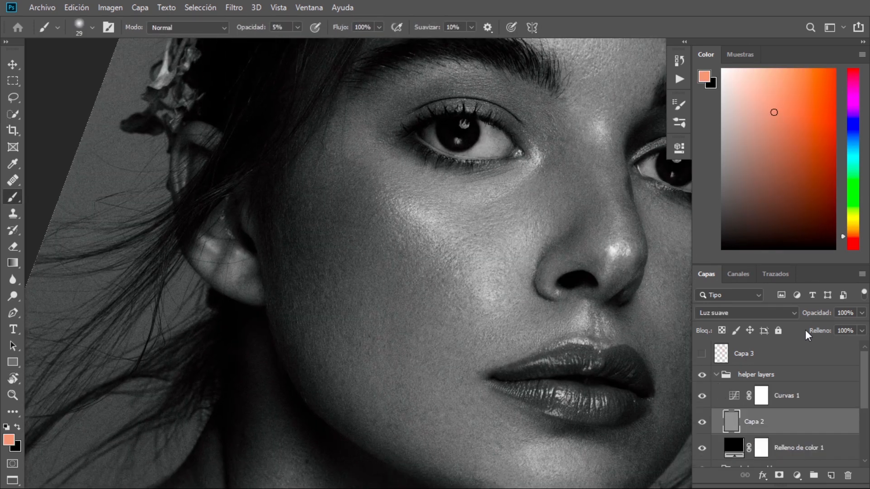
{"action": "left_click", "coordinate": [743, 376]}
{"action": "left_click", "coordinate": [716, 375]}
{"action": "left_click", "coordinate": [761, 435]}
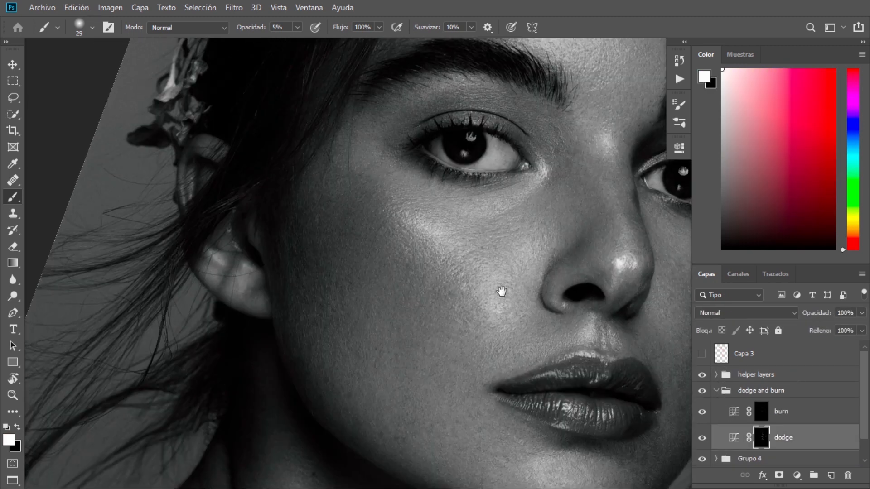
Raise the brush opacity to 6% and smooth the tones around the cheek and nose bridge, alternating between the burn and dodge masks.
{"action": "left_click_drag", "start_coordinate": [479, 289], "coordinate": [476, 290]}
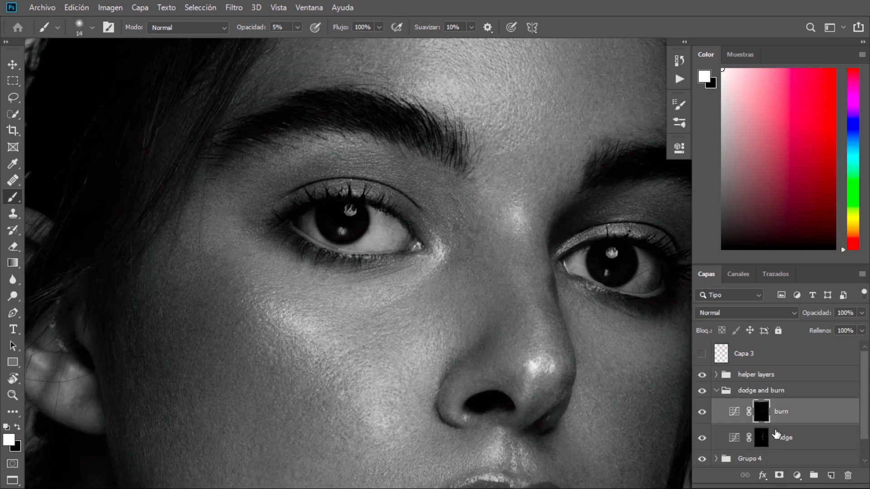
{"action": "key", "text": "alt+bracketleft"}
{"action": "key", "text": "0"}
{"action": "key", "text": "6"}
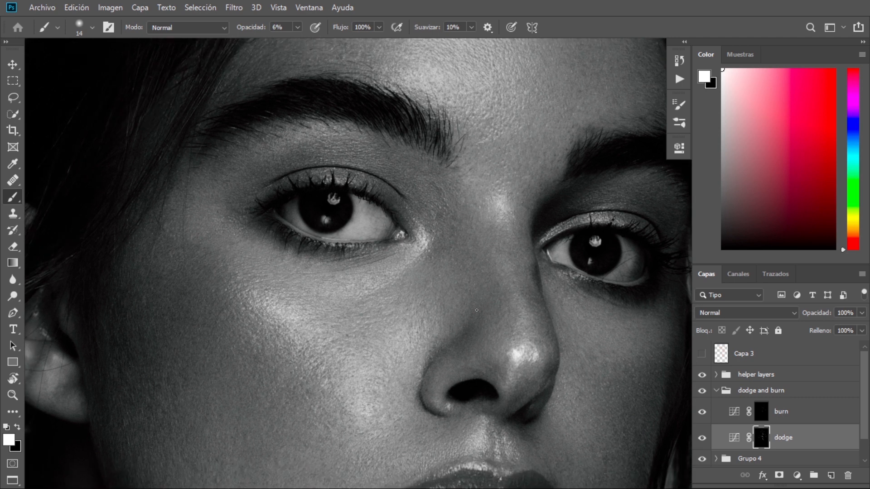
{"action": "key", "text": "alt+bracketright"}
{"action": "left_click_drag", "start_coordinate": [491, 242], "coordinate": [465, 245]}
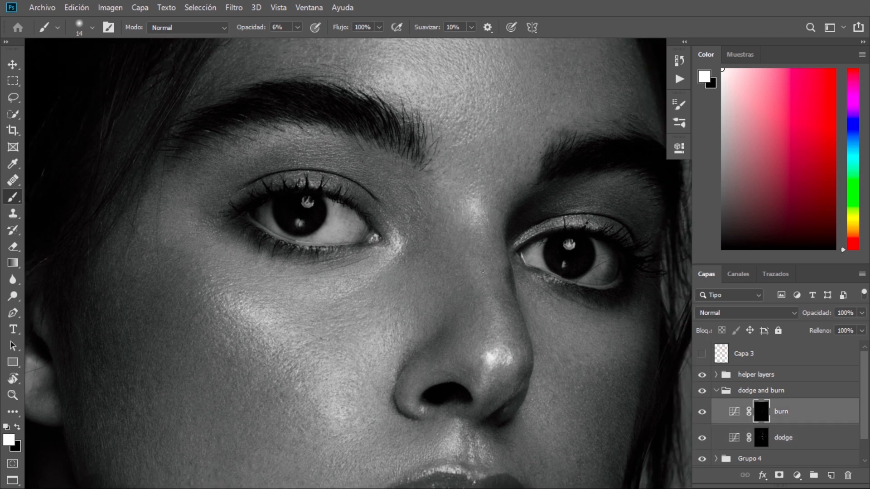
{"action": "key", "text": "alt+bracketleft"}
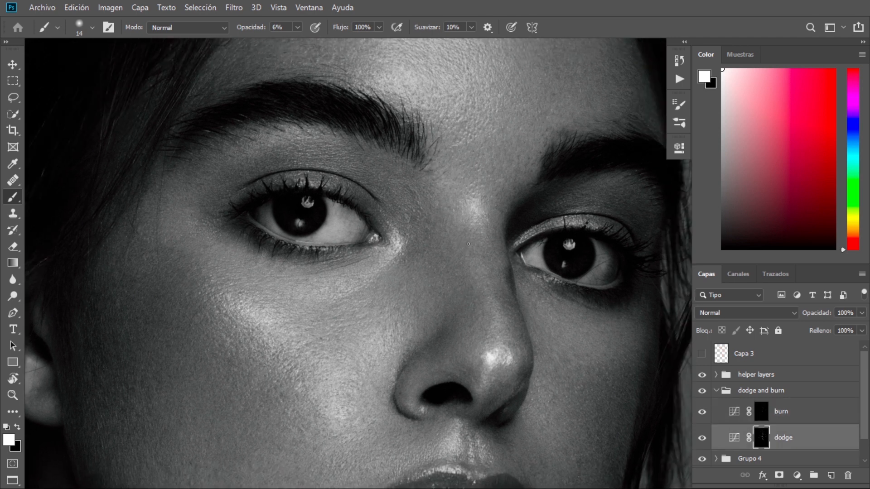
{"action": "left_click", "coordinate": [761, 424]}
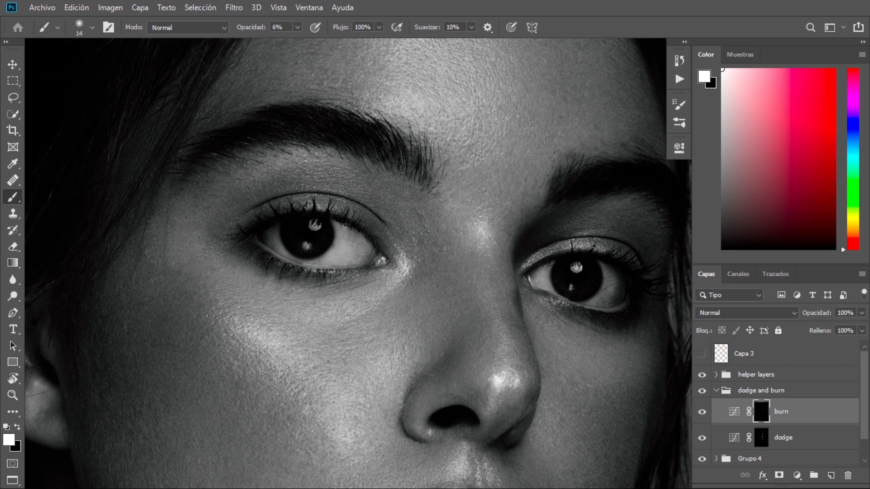
Examine the whole portrait and the face in color with the helper layers group hidden.
{"action": "scroll", "coordinate": [445, 248], "scroll_direction": "down", "scroll_amount": 4}
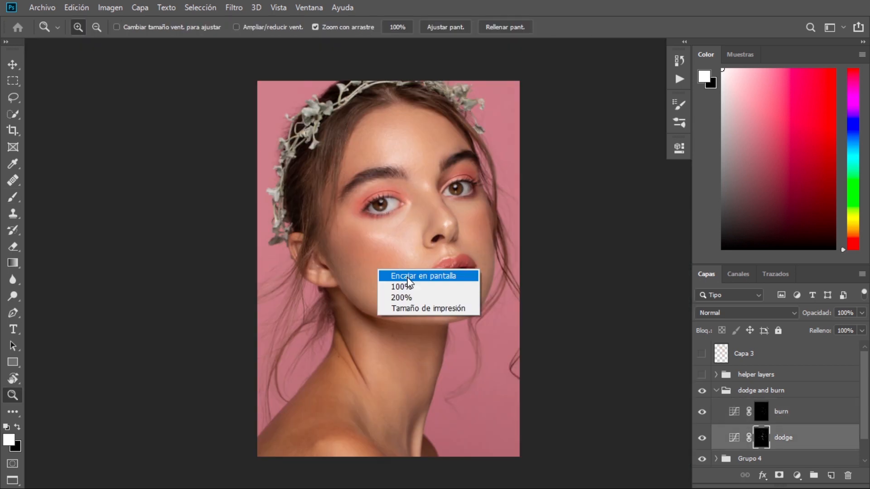
{"action": "left_click", "coordinate": [430, 272]}
{"action": "left_click_drag", "start_coordinate": [430, 265], "coordinate": [362, 264]}
{"action": "mouse_move", "coordinate": [397, 264]}
{"action": "left_mouse_down"}
{"action": "mouse_move", "coordinate": [369, 268]}
{"action": "mouse_move", "coordinate": [394, 265]}
{"action": "left_mouse_up"}
{"action": "left_click_drag", "start_coordinate": [379, 220], "coordinate": [419, 284]}
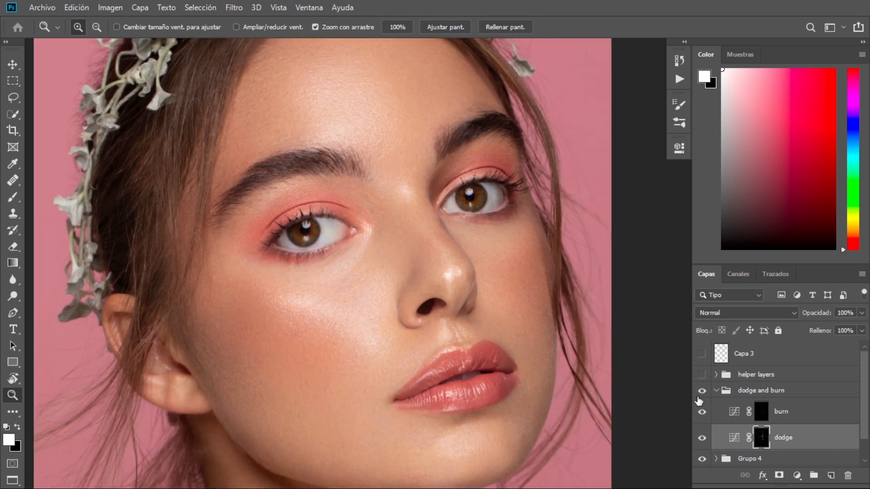
{"action": "key", "text": "alt"}
{"action": "left_click", "coordinate": [411, 300], "text": "alt"}
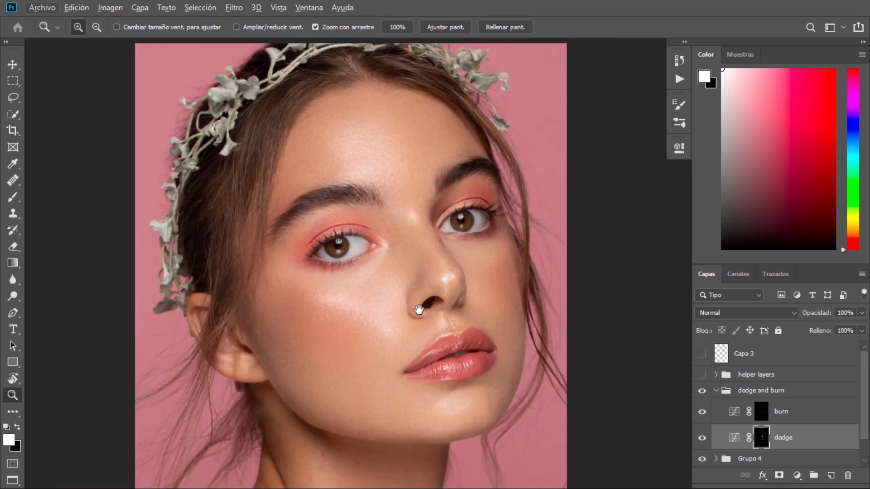
Compare the face with the dodge and burn group hidden and shown.
{"action": "left_click", "coordinate": [702, 391]}
{"action": "left_click", "coordinate": [702, 392]}
{"action": "left_click", "coordinate": [702, 392]}
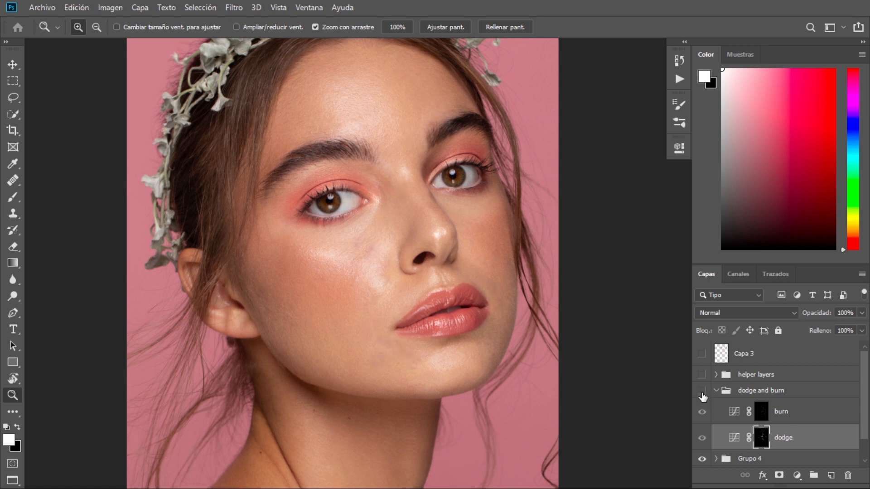
{"action": "left_click", "coordinate": [701, 392]}
{"action": "right_click", "coordinate": [435, 294]}
{"action": "left_click", "coordinate": [447, 297]}
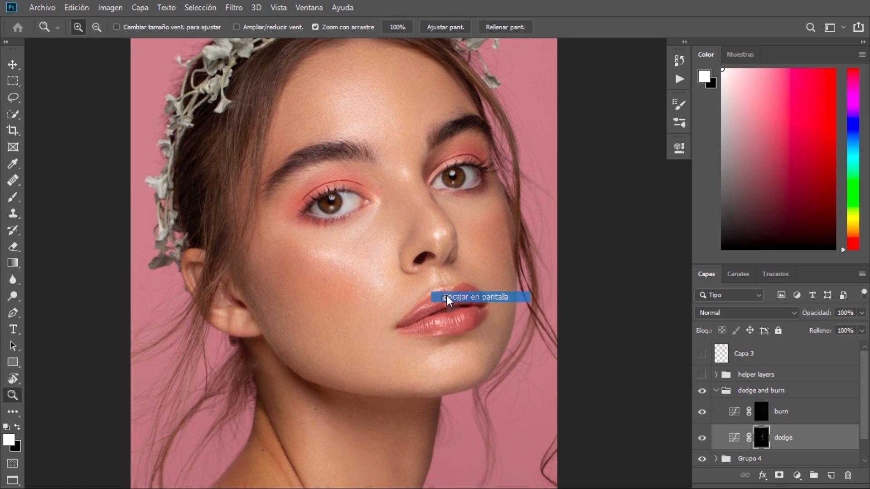
{"action": "left_click_drag", "start_coordinate": [489, 282], "coordinate": [537, 281]}
{"action": "left_click_drag", "start_coordinate": [494, 256], "coordinate": [467, 325]}
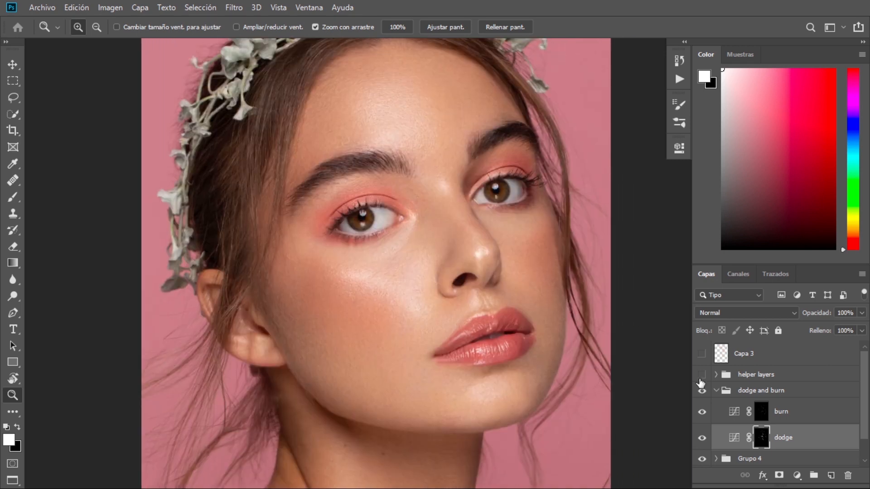
Show the helper layers group and lift the Curvas 2 curve inside it to brighten the black-and-white preview.
{"action": "left_click", "coordinate": [701, 375]}
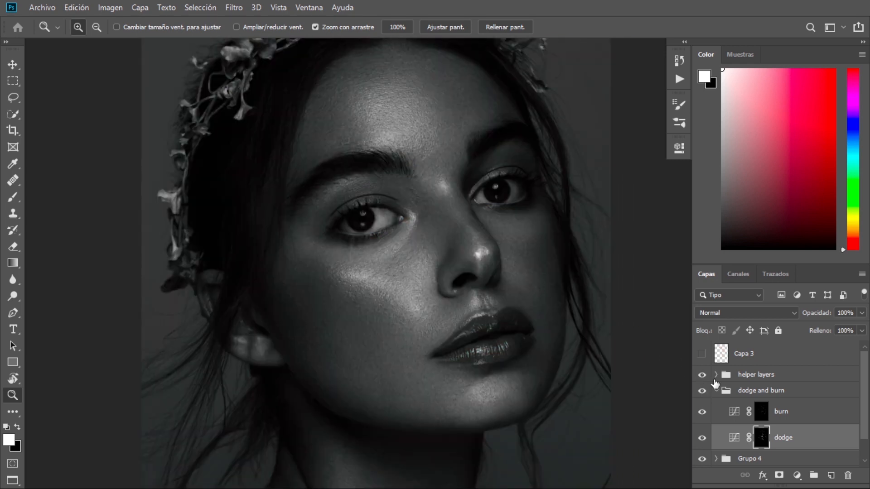
{"action": "left_click", "coordinate": [716, 375]}
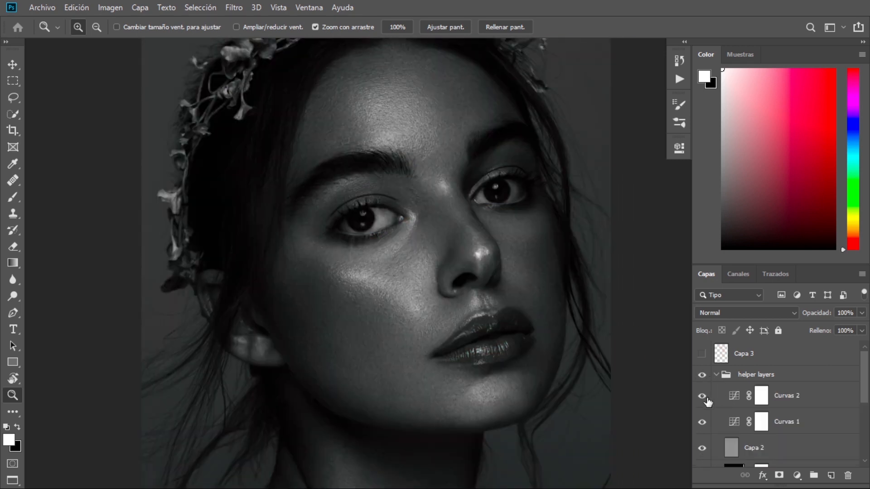
{"action": "left_click", "coordinate": [702, 396]}
{"action": "left_click", "coordinate": [702, 396]}
{"action": "double_click", "coordinate": [734, 396]}
{"action": "mouse_move", "coordinate": [585, 312]}
{"action": "left_mouse_down"}
{"action": "mouse_move", "coordinate": [563, 263]}
{"action": "mouse_move", "coordinate": [581, 304]}
{"action": "left_mouse_up"}
{"action": "left_click", "coordinate": [641, 142]}
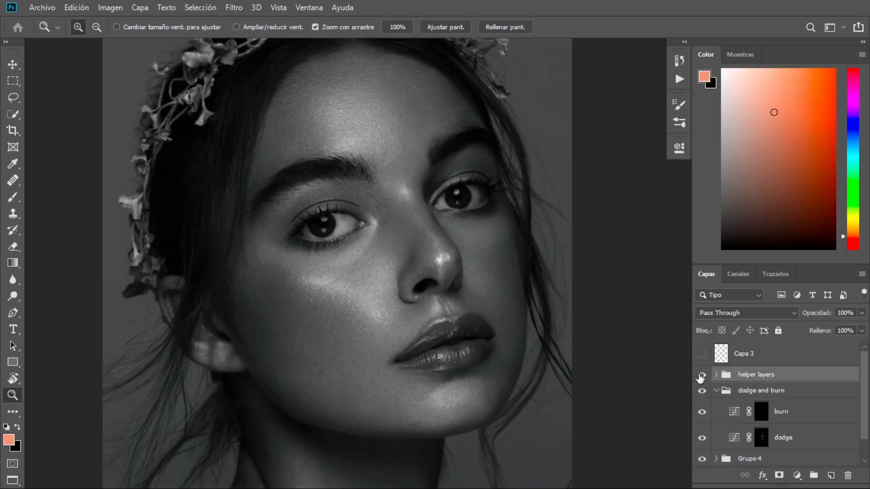
Hide the helper layers group and inspect the face, neck and shoulder in color at different magnifications.
{"action": "left_click", "coordinate": [701, 375]}
{"action": "left_click_drag", "start_coordinate": [454, 299], "coordinate": [500, 256]}
{"action": "left_click_drag", "start_coordinate": [503, 263], "coordinate": [477, 267]}
{"action": "mouse_move", "coordinate": [477, 268]}
{"action": "left_mouse_down"}
{"action": "mouse_move", "coordinate": [444, 322]}
{"action": "mouse_move", "coordinate": [448, 267]}
{"action": "mouse_move", "coordinate": [472, 253]}
{"action": "left_mouse_up"}
{"action": "left_click_drag", "start_coordinate": [471, 253], "coordinate": [439, 299]}
{"action": "mouse_move", "coordinate": [483, 317]}
{"action": "left_mouse_down"}
{"action": "mouse_move", "coordinate": [456, 307]}
{"action": "mouse_move", "coordinate": [509, 324]}
{"action": "mouse_move", "coordinate": [513, 301]}
{"action": "left_mouse_up"}
{"action": "left_click_drag", "start_coordinate": [449, 310], "coordinate": [468, 209]}
{"action": "mouse_move", "coordinate": [451, 267]}
{"action": "left_mouse_down"}
{"action": "mouse_move", "coordinate": [437, 306]}
{"action": "mouse_move", "coordinate": [451, 267]}
{"action": "left_mouse_up"}
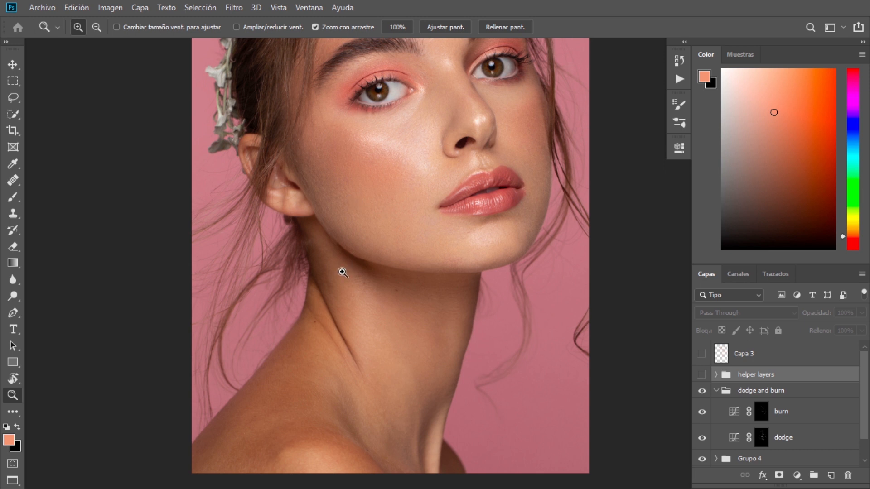
{"action": "left_click_drag", "start_coordinate": [441, 257], "coordinate": [449, 288]}
{"action": "scroll", "coordinate": [449, 288], "scroll_direction": "up", "scroll_amount": 2}
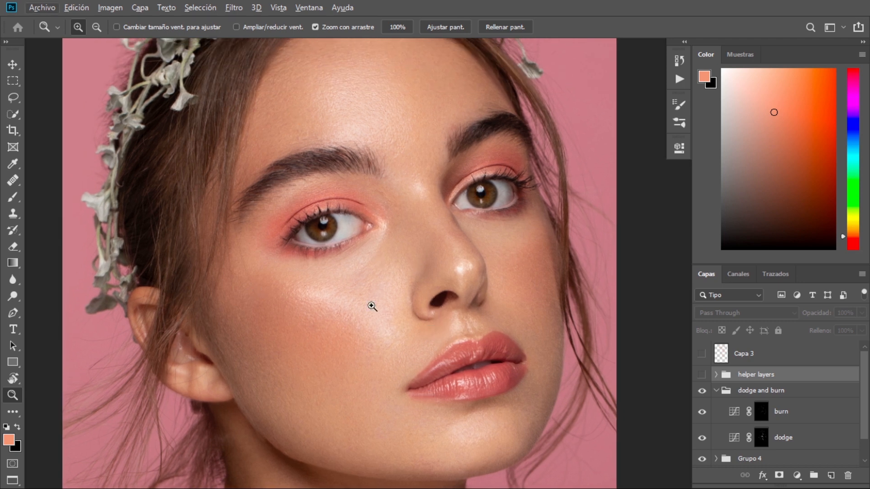
{"action": "left_click_drag", "start_coordinate": [371, 306], "coordinate": [388, 275]}
{"action": "scroll", "coordinate": [388, 275], "scroll_direction": "down", "scroll_amount": 3}
{"action": "scroll", "coordinate": [350, 294], "scroll_direction": "up", "scroll_amount": 3}
{"action": "scroll", "coordinate": [373, 276], "scroll_direction": "down", "scroll_amount": 3}
Toggle the dodge and burn group's visibility to compare the portrait before and after the tonal retouching.
{"action": "left_click", "coordinate": [702, 391]}
{"action": "left_click", "coordinate": [702, 390]}
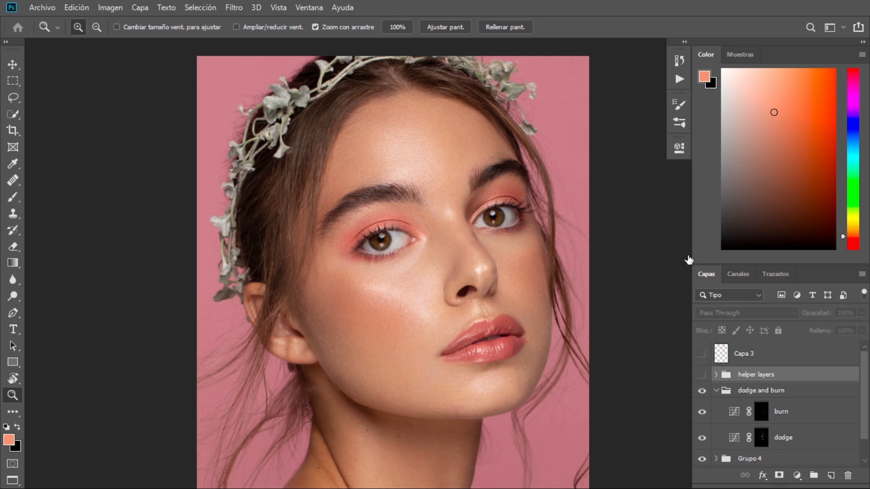
{"action": "left_click_drag", "start_coordinate": [535, 251], "coordinate": [497, 232]}
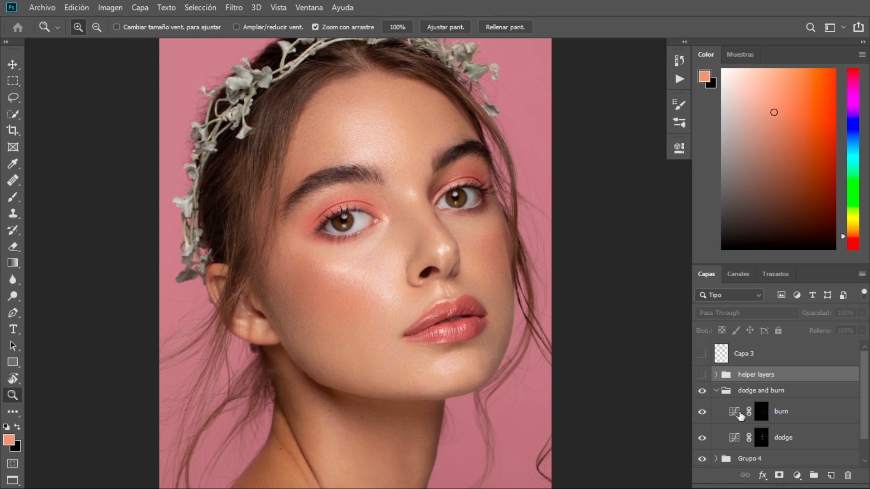
{"action": "left_click", "coordinate": [702, 392]}
{"action": "left_click", "coordinate": [701, 392]}
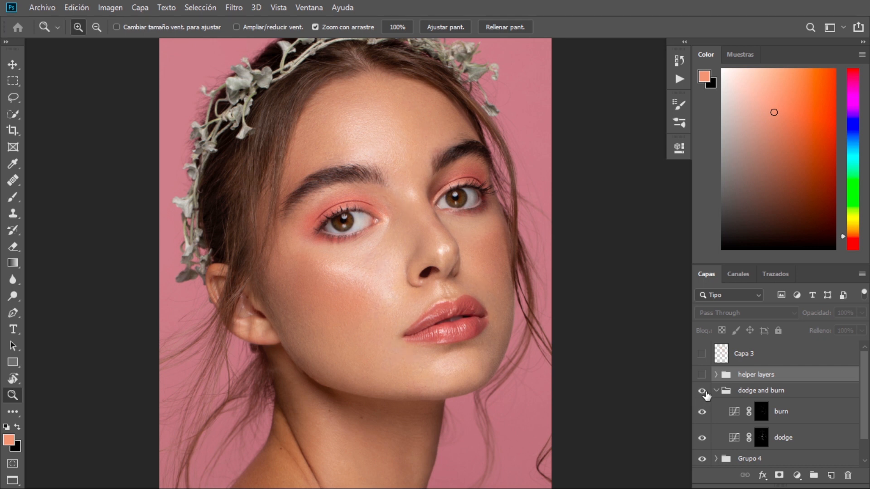